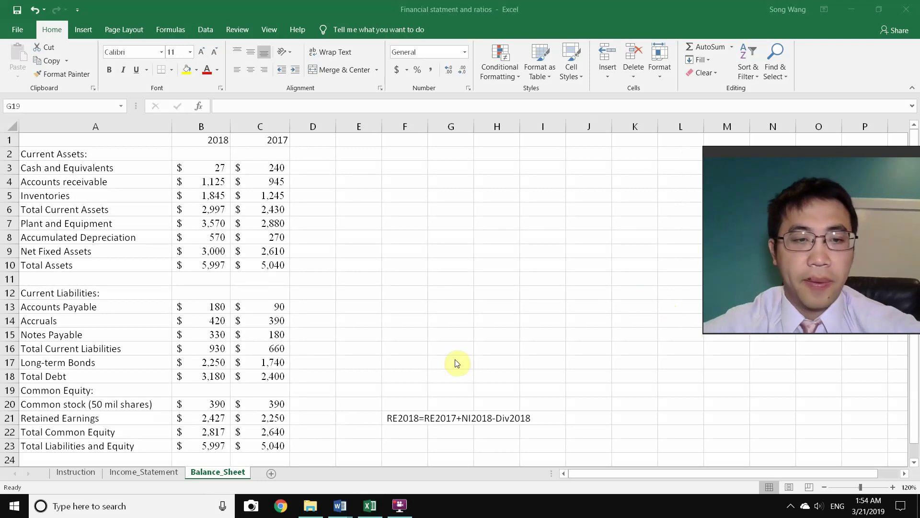
Step: Review the assignment on the Instruction sheet, then look over the Balance_Sheet and Income_Statement worksheets
left_click(97, 472)
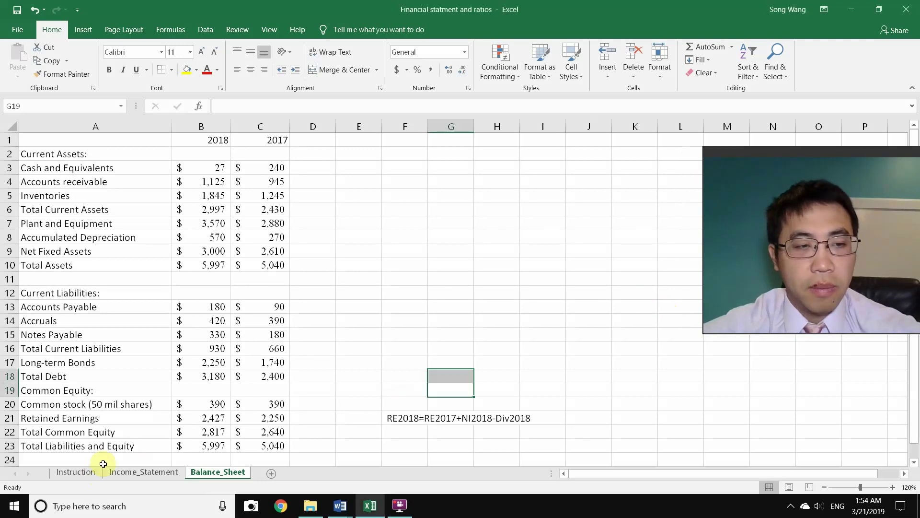
left_click(91, 472)
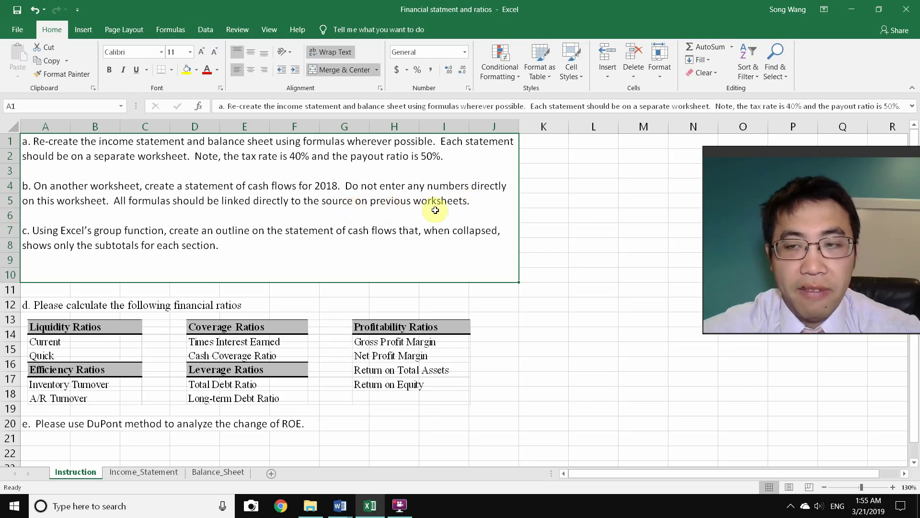
left_click(219, 474)
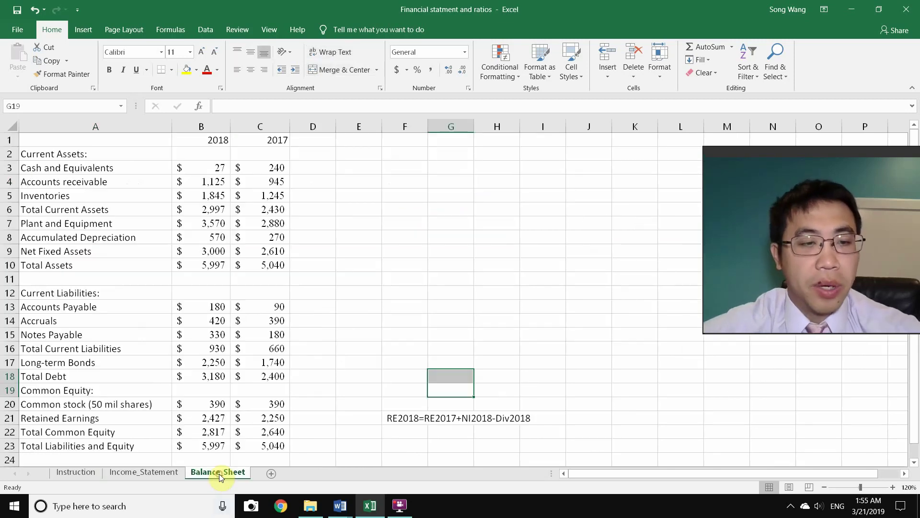
left_click(173, 474)
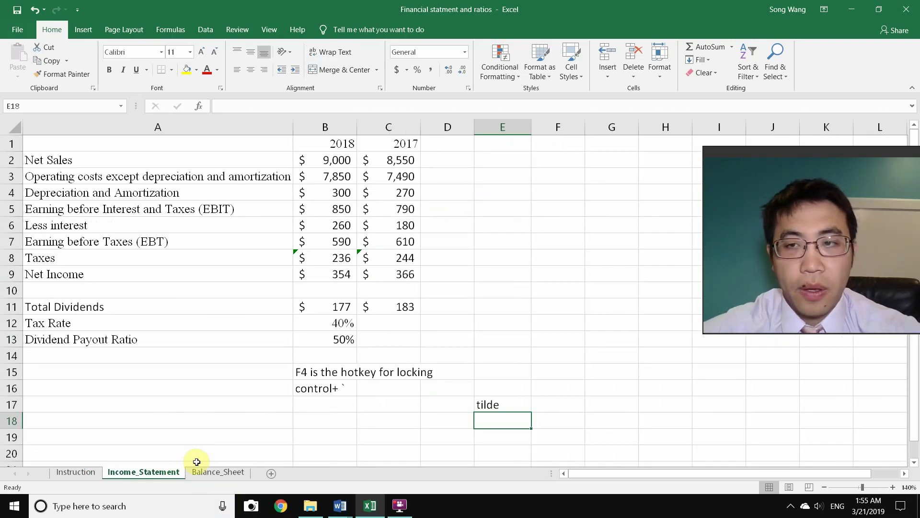
Step: Add a new worksheet and place it after Balance_Sheet as the last sheet in the workbook
left_click(272, 475)
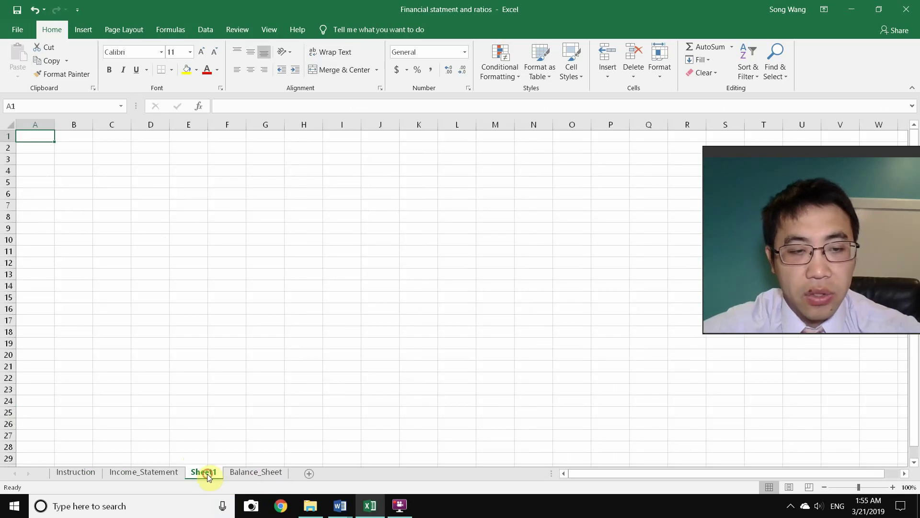
mouse_move(207, 473)
left_mouse_down()
mouse_move(194, 467)
mouse_move(271, 474)
mouse_move(195, 473)
left_mouse_up()
left_click(264, 473)
Step: Rename the new blank worksheet as Statement of Cash Flows
right_click(264, 474)
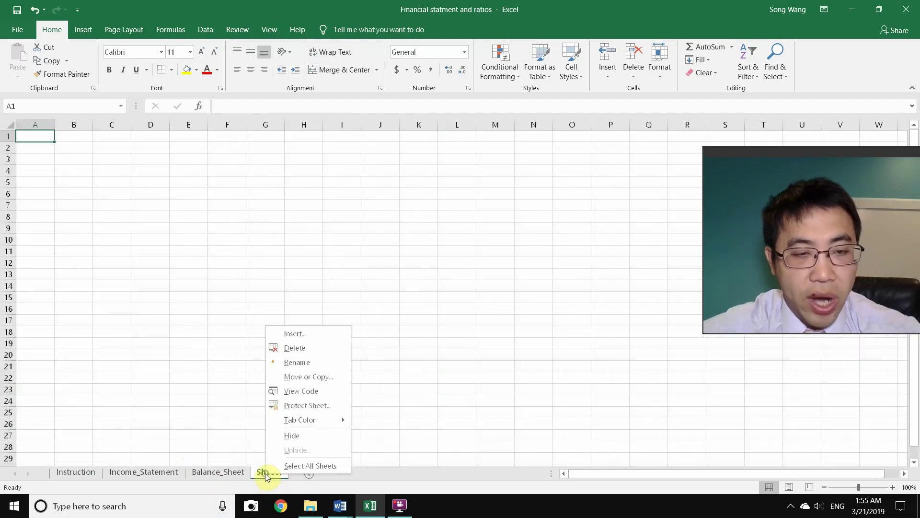
left_click(329, 362)
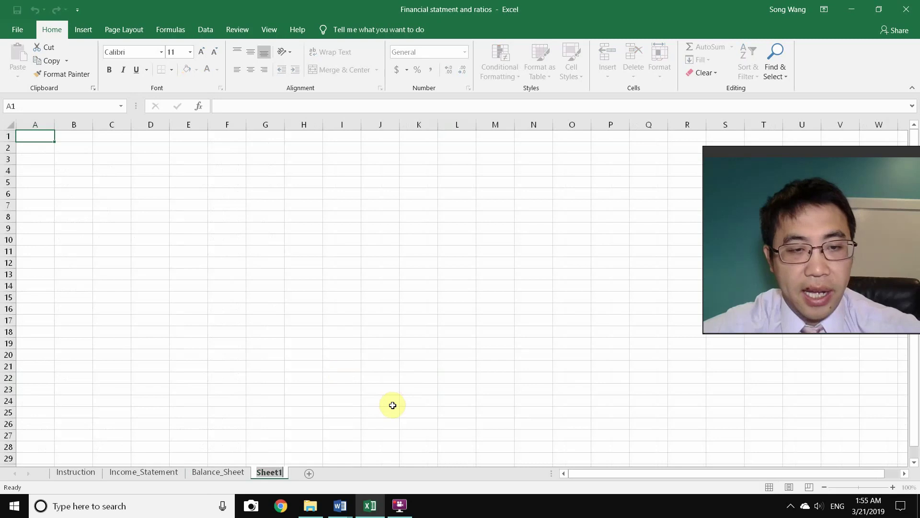
type("Statement")
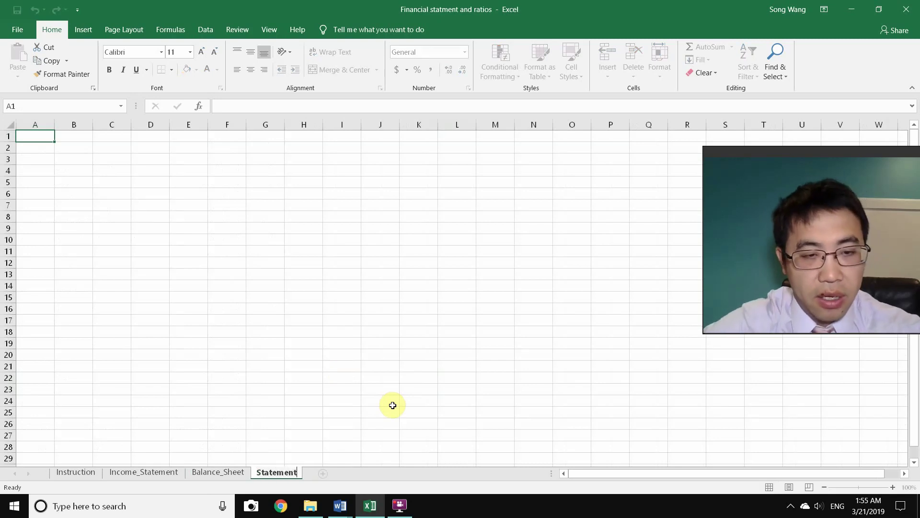
type(" of Cash Flows")
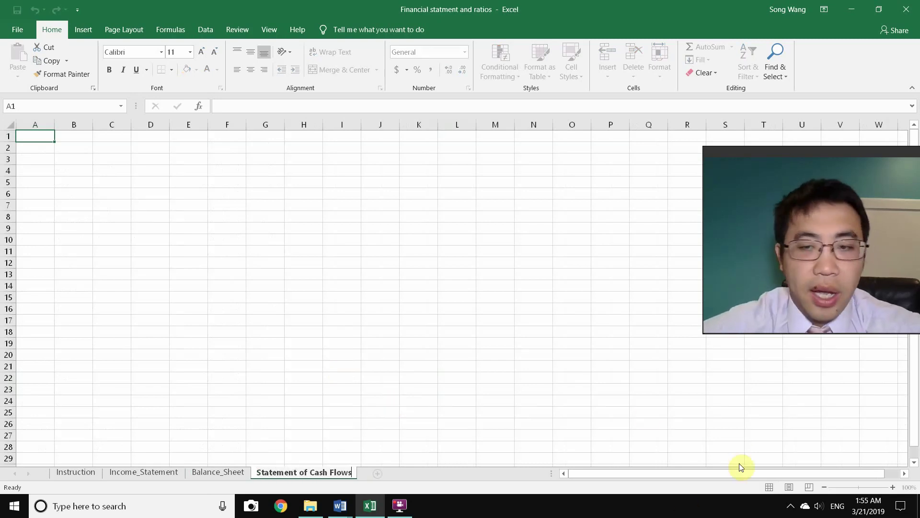
left_click(649, 413)
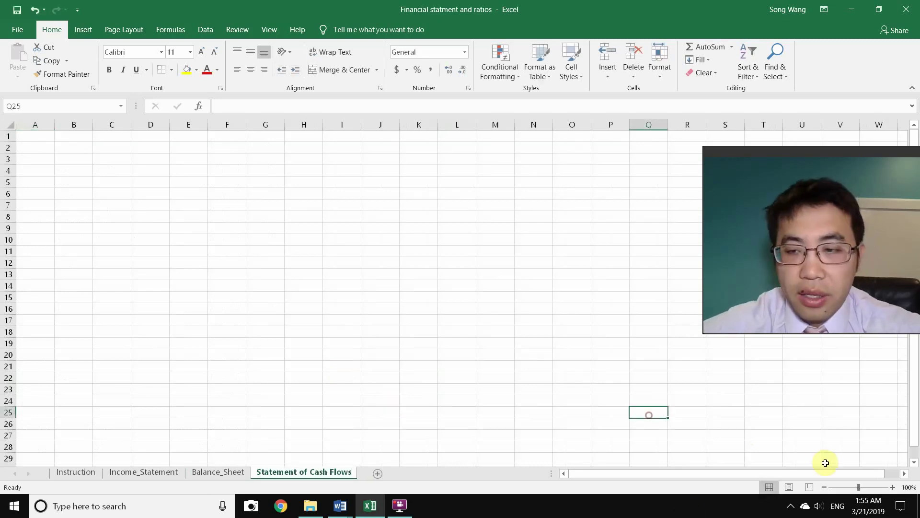
Step: Enter the label "Overall Net change of cash" in cell A1 of the Statement of Cash Flows sheet
left_click(893, 487)
left_click(893, 487)
left_click(893, 487)
left_click(893, 487)
left_click(893, 487)
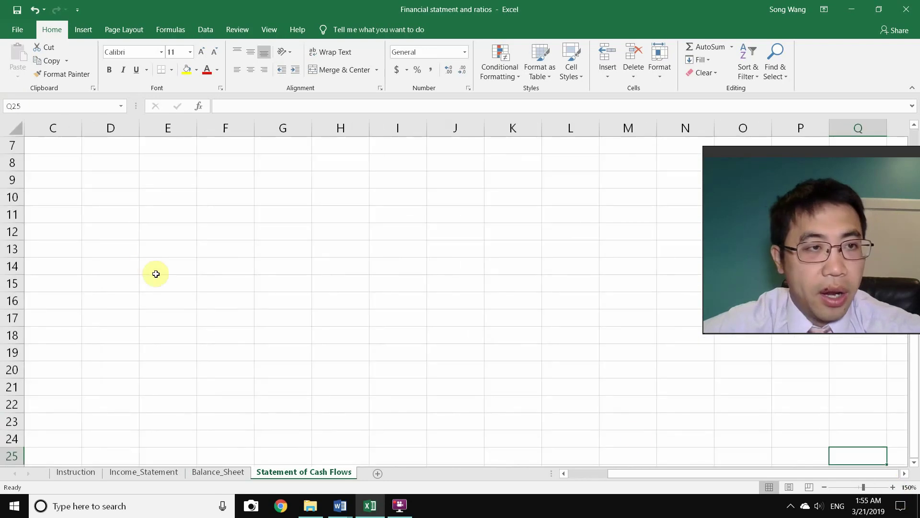
left_click(592, 475)
scroll(444, 413, "up", 2)
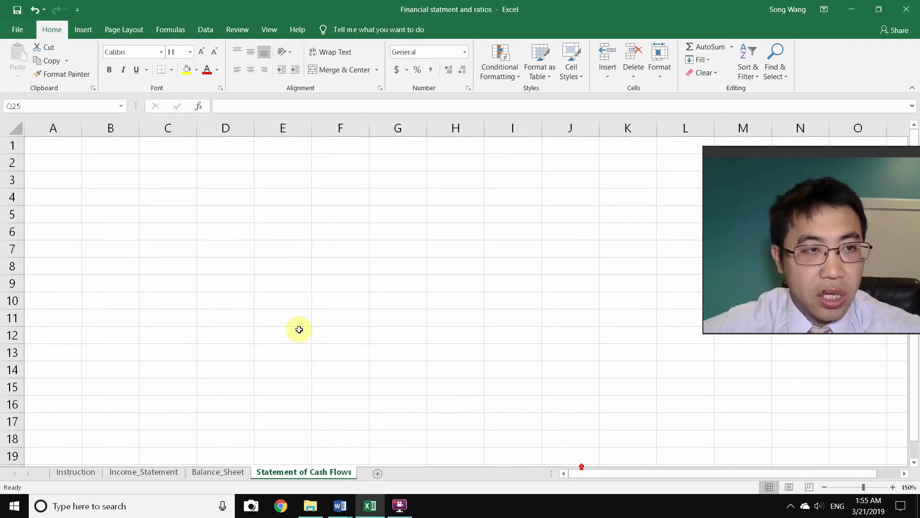
left_click(62, 147)
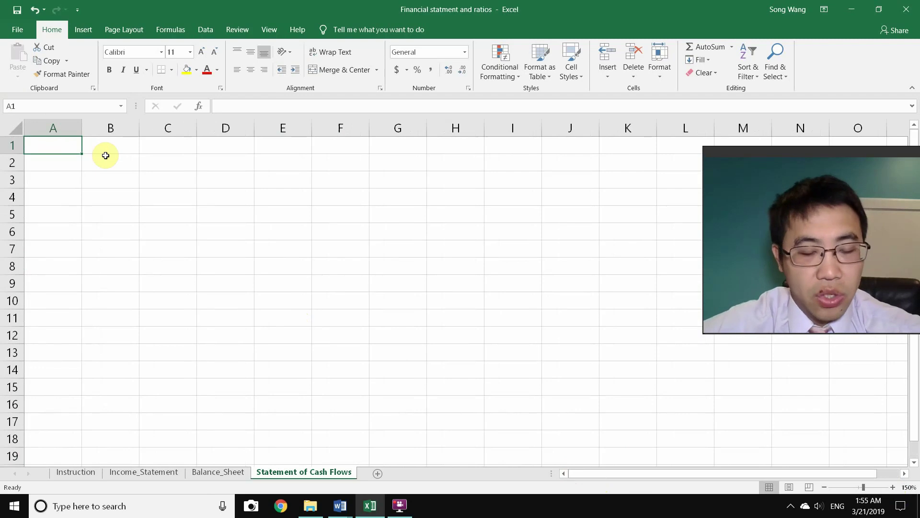
type("Overall Net change")
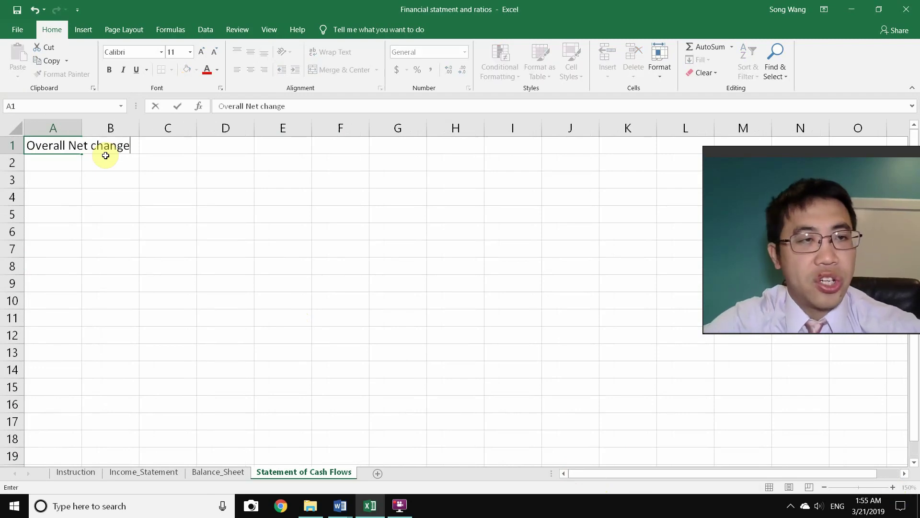
type(" of cash")
key("Return")
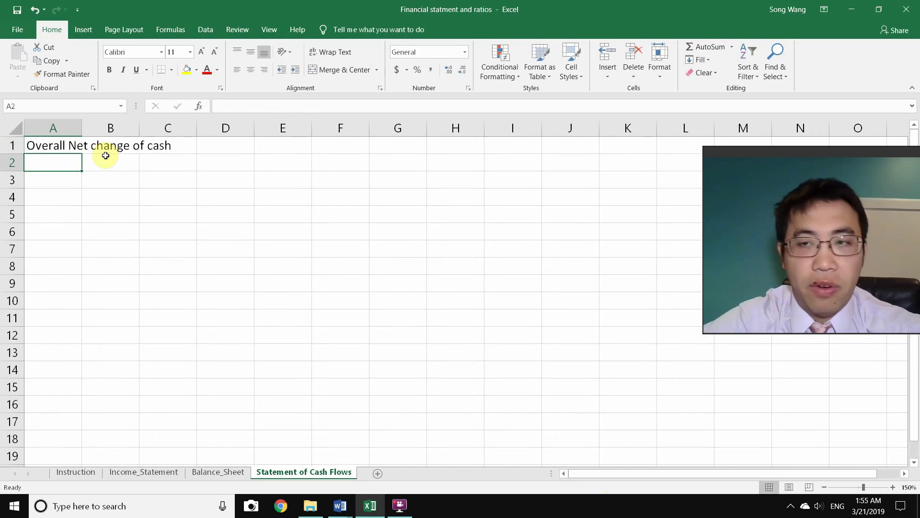
Step: List the activity categories Operating, Financing and Investing in cells A2 to A4
type("Operating")
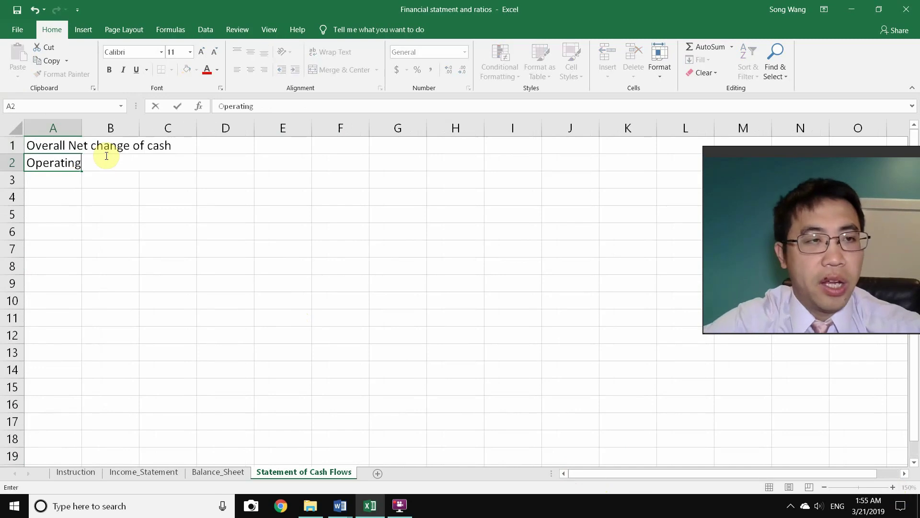
key("Return")
type("Financing")
key("Return")
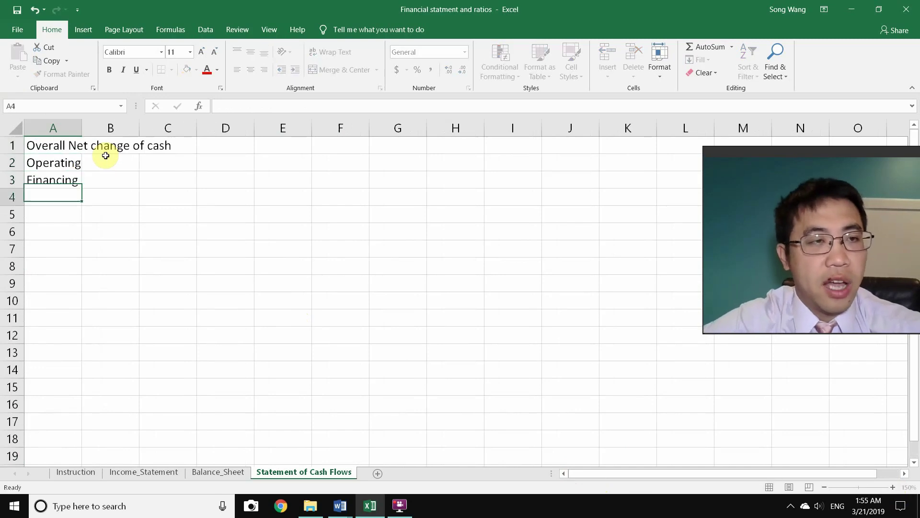
type("Investing")
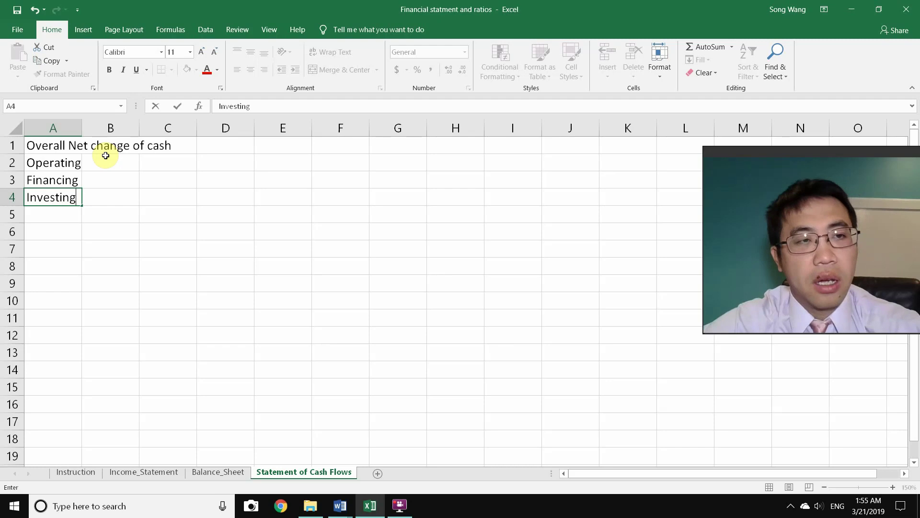
key("Return")
Step: Work out the 2017 to 2018 change in Cash and Equivalents from Balance_Sheet and enter -213 in D1 of Statement of Cash Flows
left_click(124, 160)
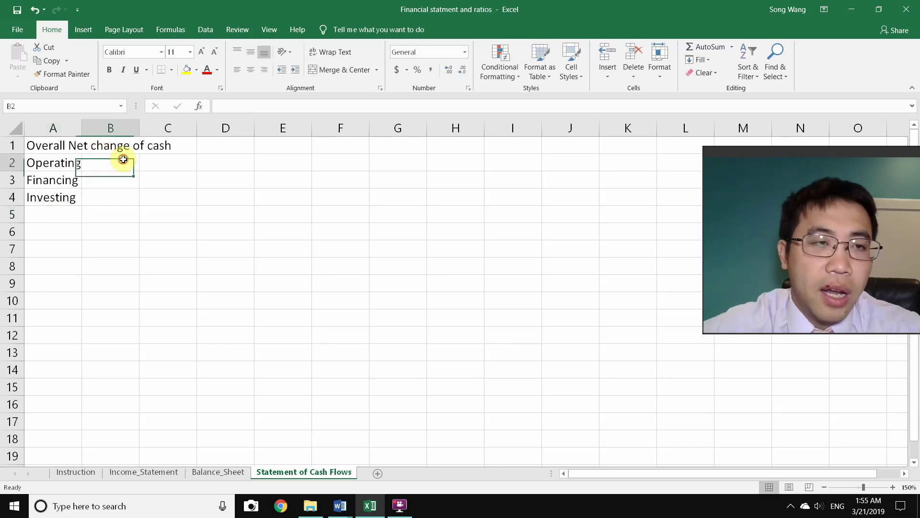
left_click(194, 142)
left_click(122, 162)
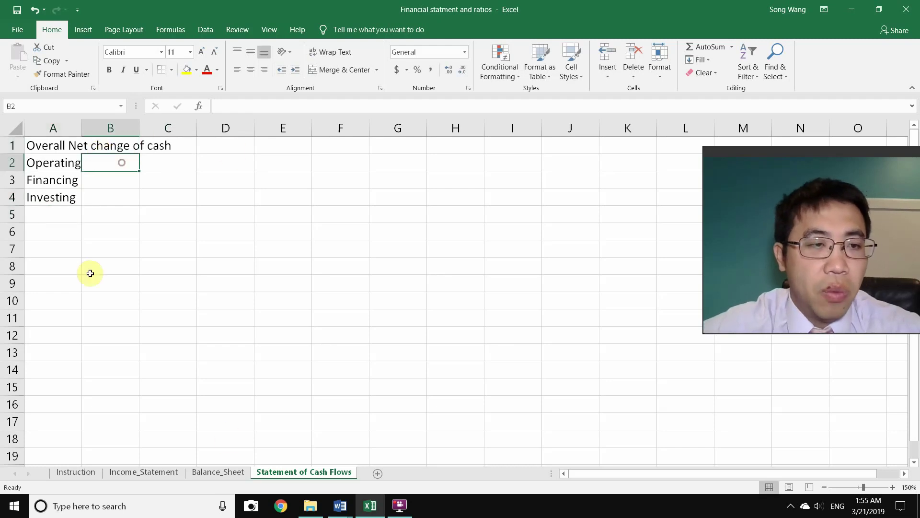
left_click(214, 473)
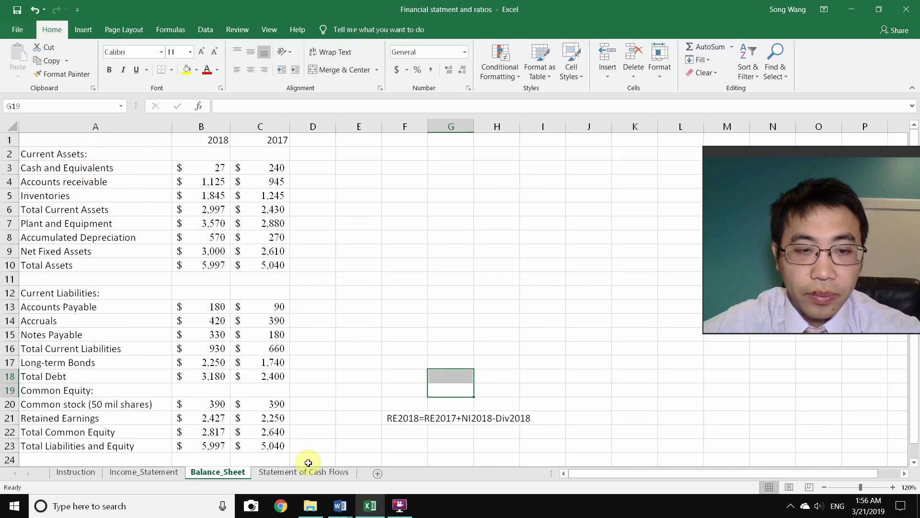
left_click_drag(82, 184, 218, 180)
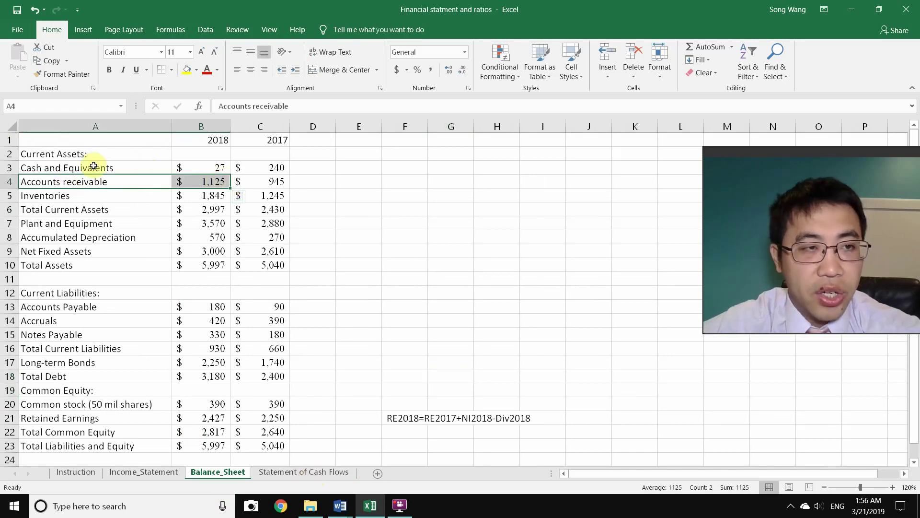
left_click(215, 166)
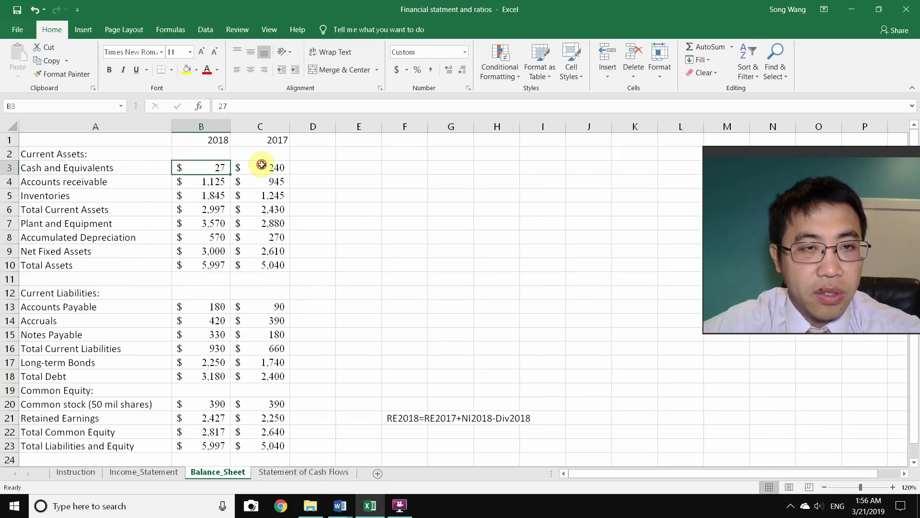
left_click(262, 165)
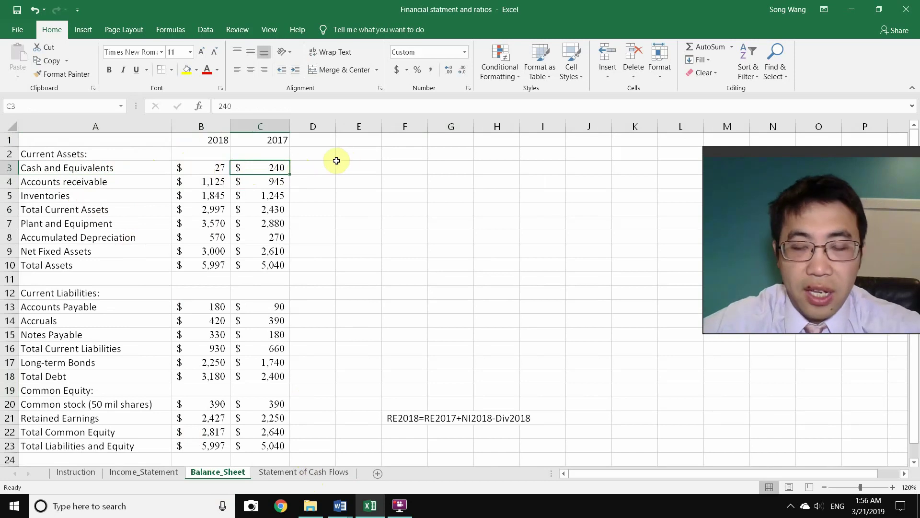
left_click(282, 472)
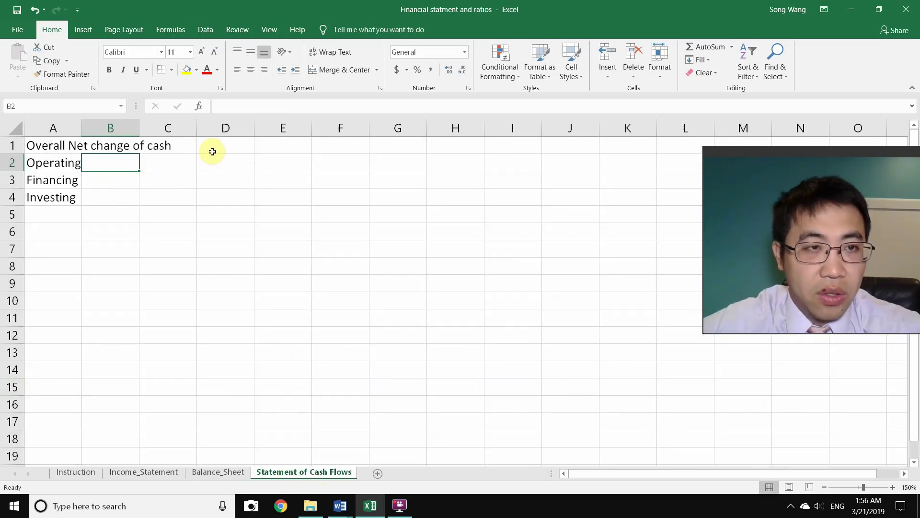
left_click(235, 147)
type("-2")
key("Return")
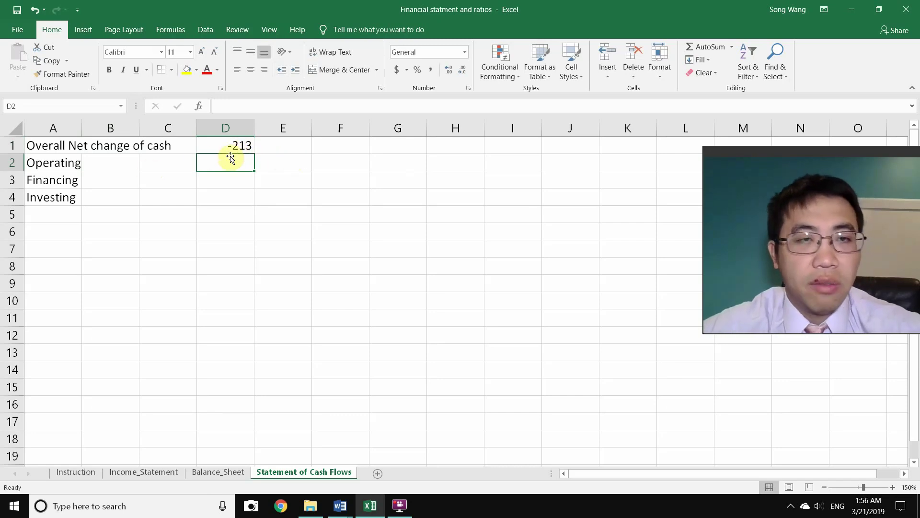
left_click(159, 160)
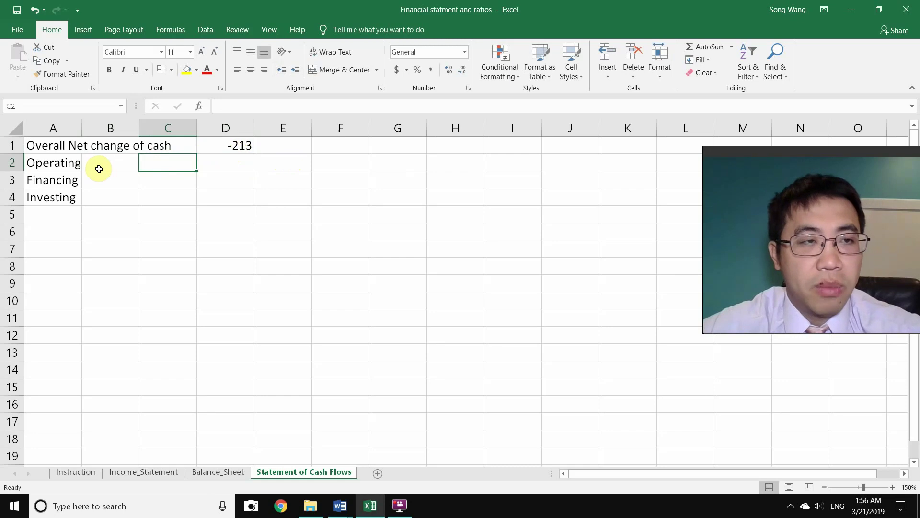
left_click(170, 191)
left_click(171, 179)
left_click(172, 163)
left_click(174, 177)
left_click(170, 196)
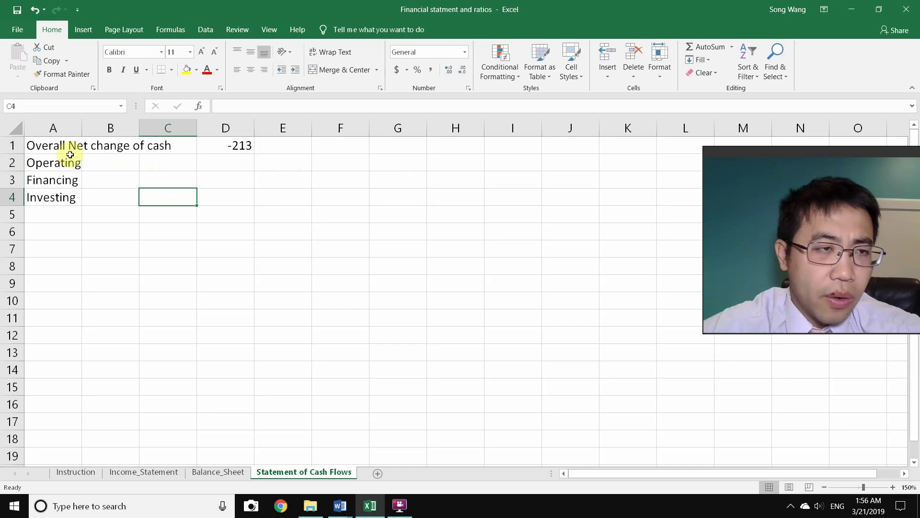
Step: Clear the draft cash change summary from cells A1:D4 of the Statement of Cash Flows sheet
left_click_drag(39, 148, 224, 193)
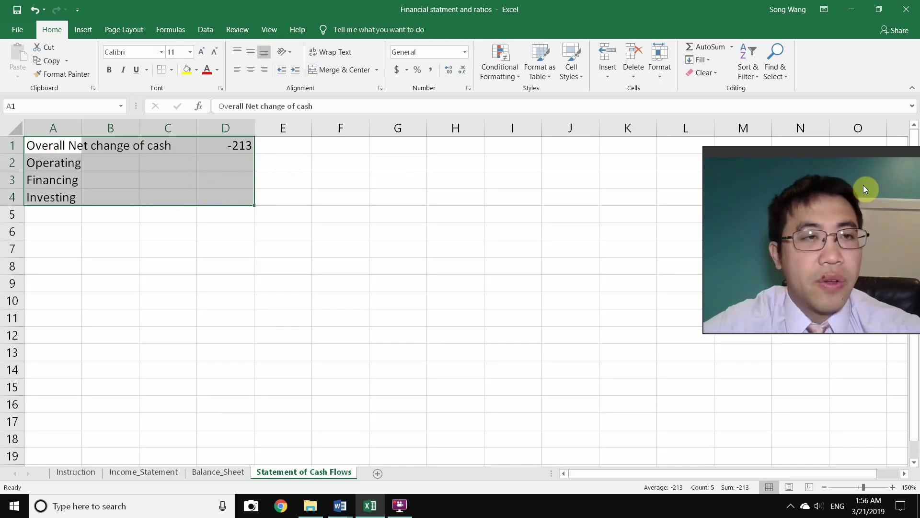
key("Delete")
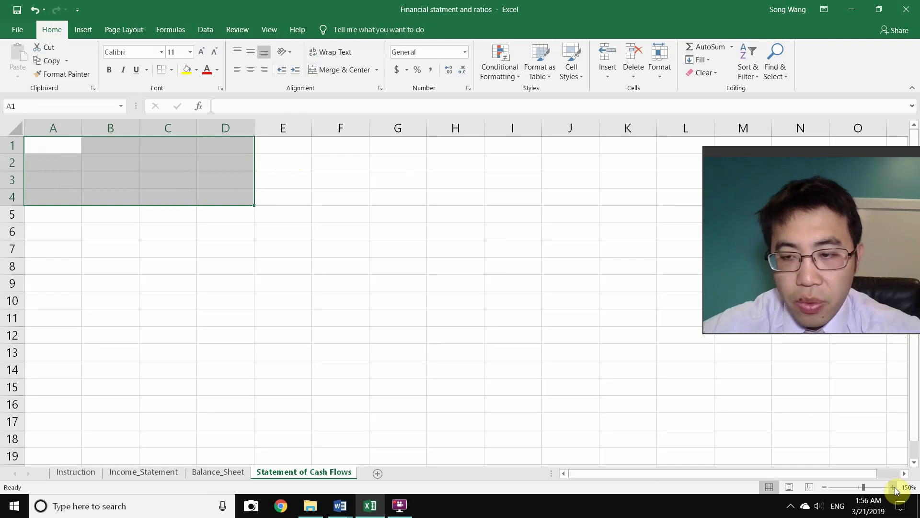
Step: Check the Accounts receivable row on Balance_Sheet and enter "Change of Accounts Receivable" in A1 of Statement of Cash Flows
left_click(237, 474)
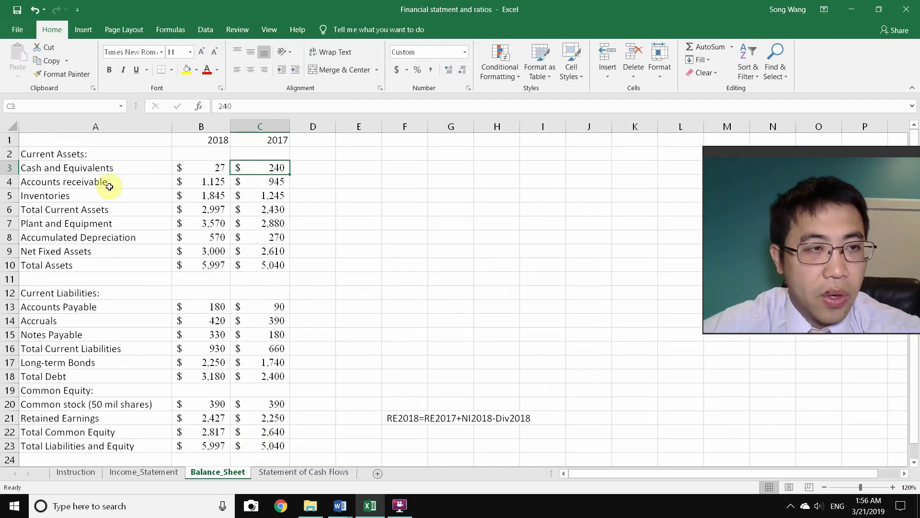
left_click(75, 183)
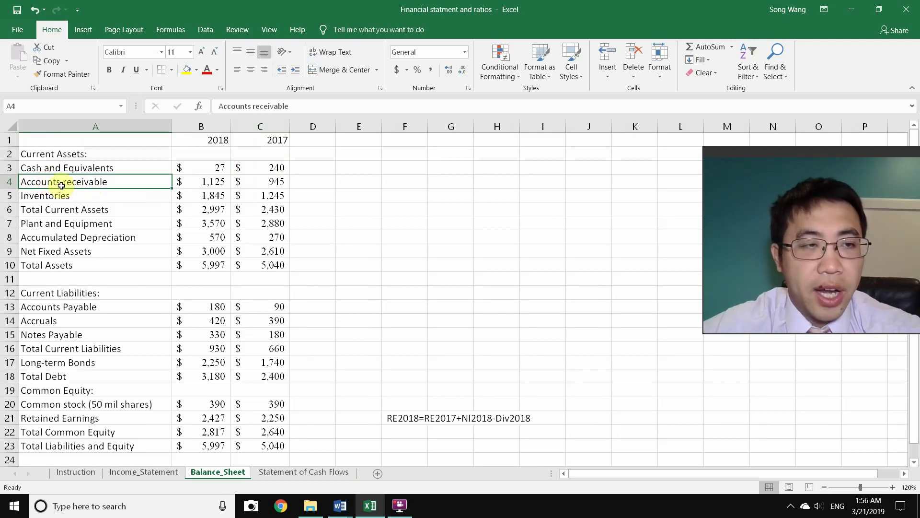
left_click(310, 472)
left_click(55, 160)
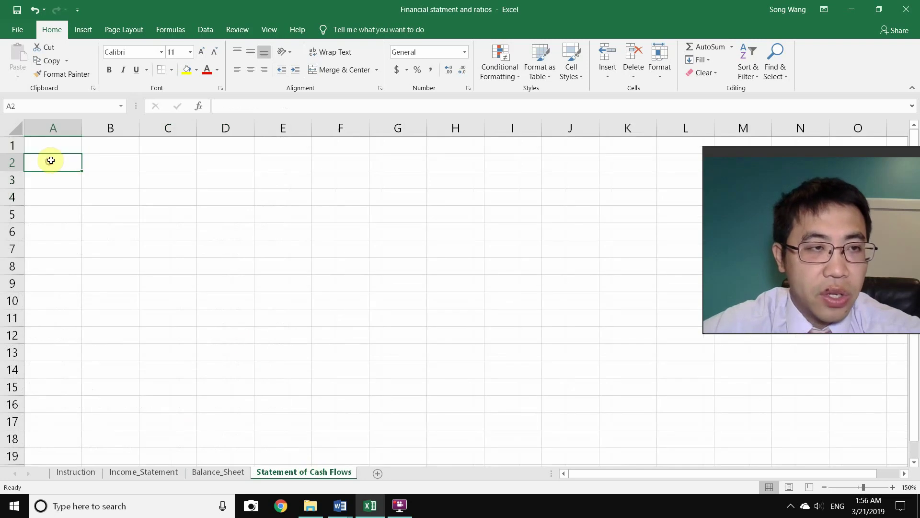
left_click(55, 140)
type("Change of Accounts Rec")
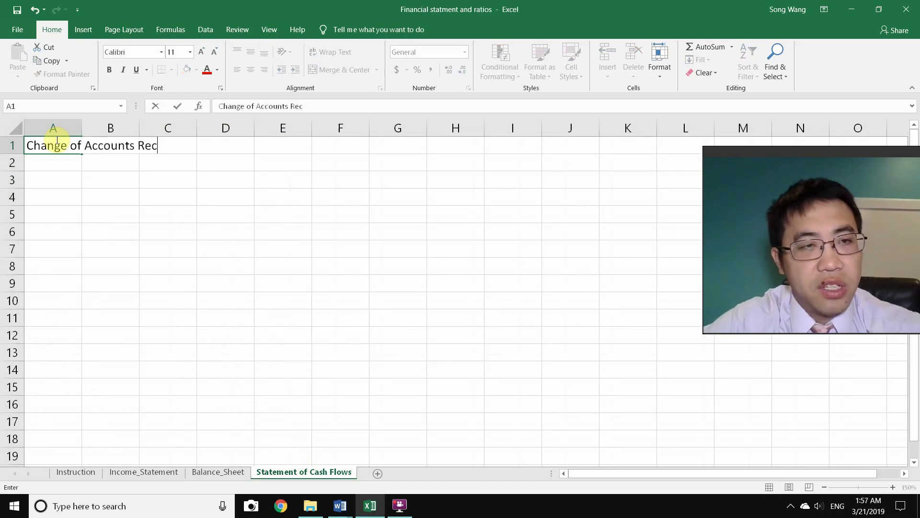
type("eivable")
key("Return")
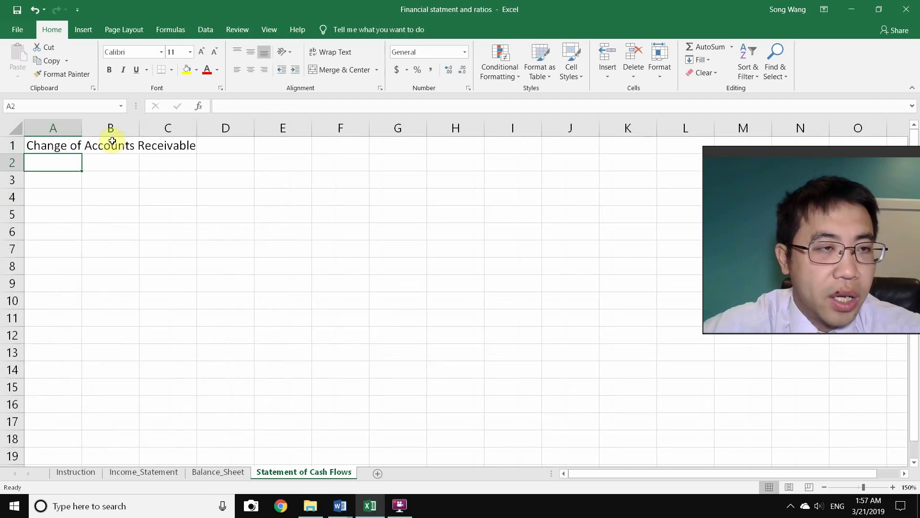
Step: Widen column A to a width of about 34 and insert a blank row above the Change of Accounts Receivable row
left_click_drag(86, 127, 251, 127)
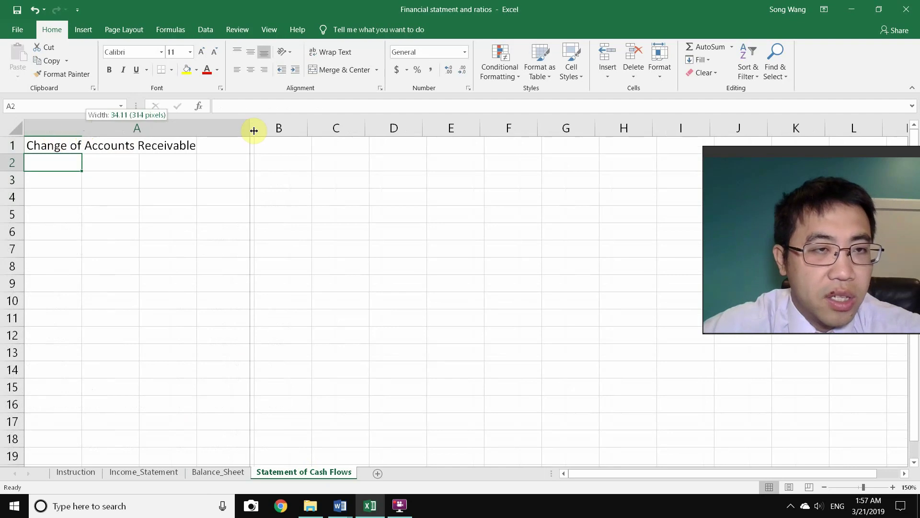
left_click(289, 146)
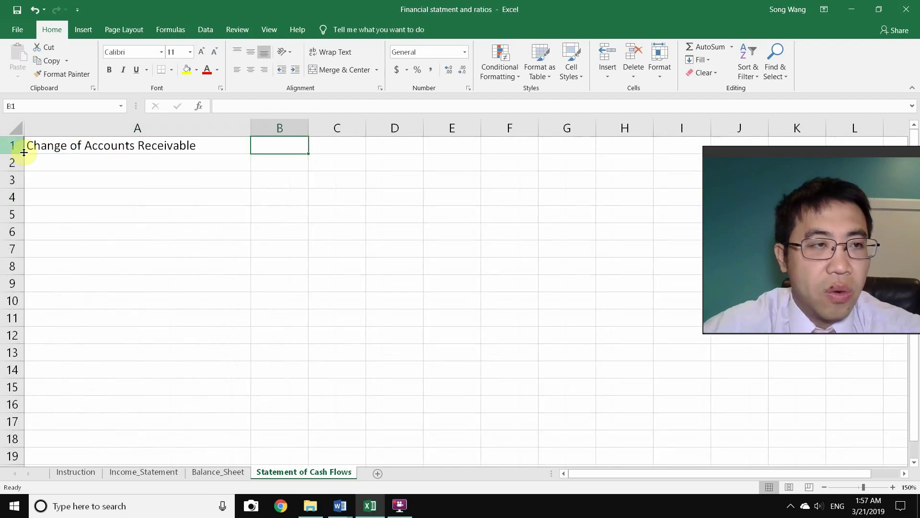
left_click(3, 144)
right_click(3, 144)
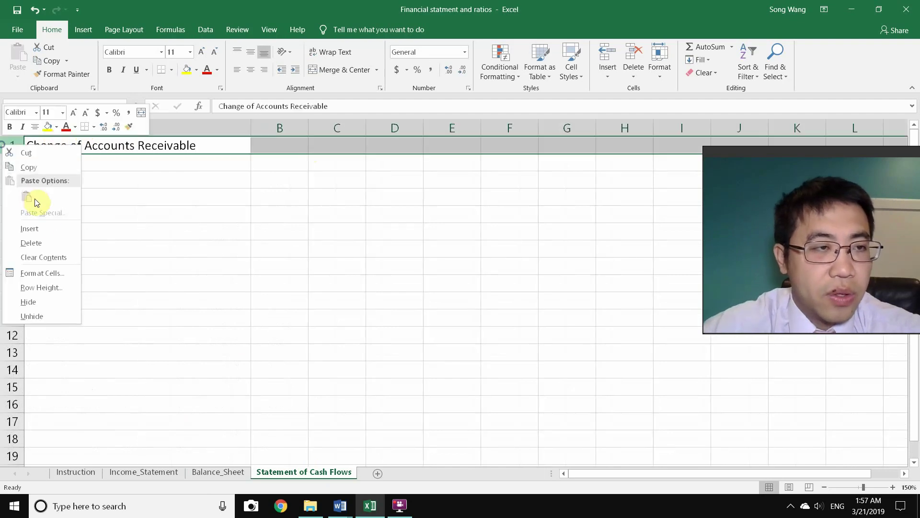
left_click(48, 227)
Step: Enter the year heading 2018 in cell B1
left_click(274, 163)
left_click(288, 146)
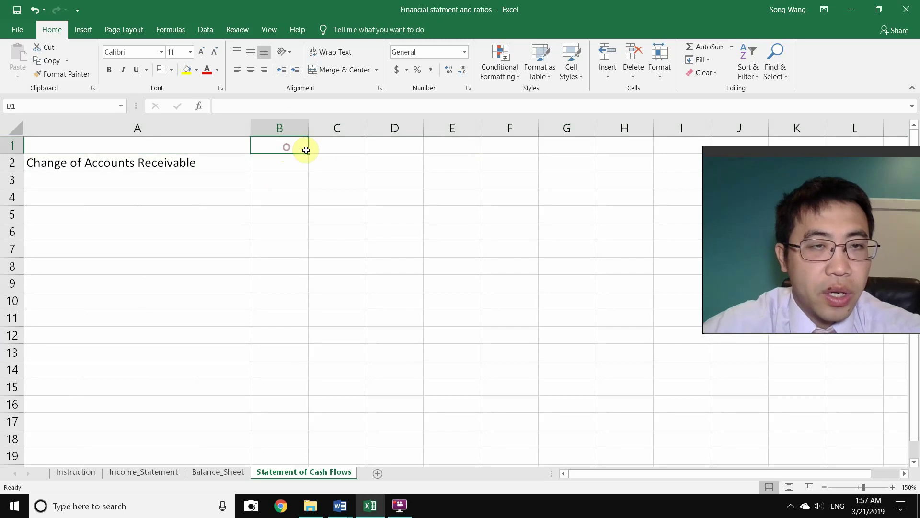
type("2018")
key("Return")
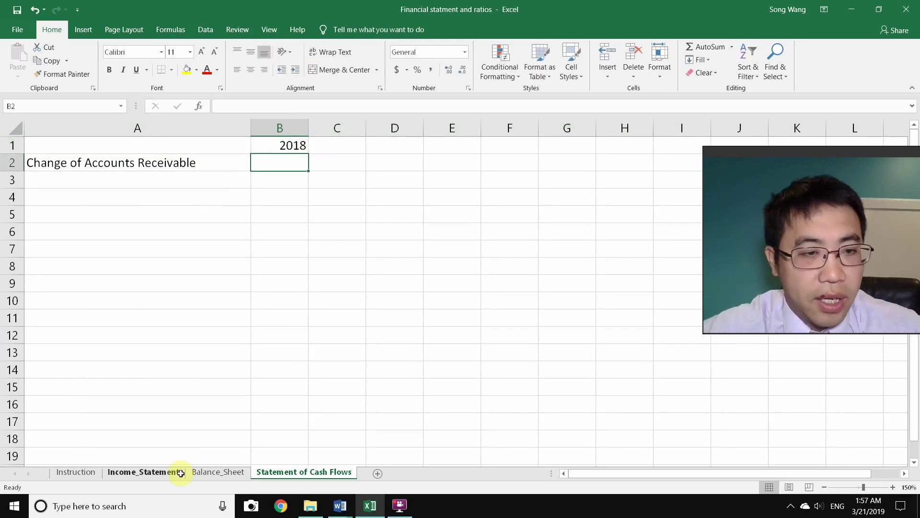
Step: Calculate the change in accounts receivable in B2 with the formula =Balance_Sheet!B4-Balance_Sheet!C4
left_click(209, 474)
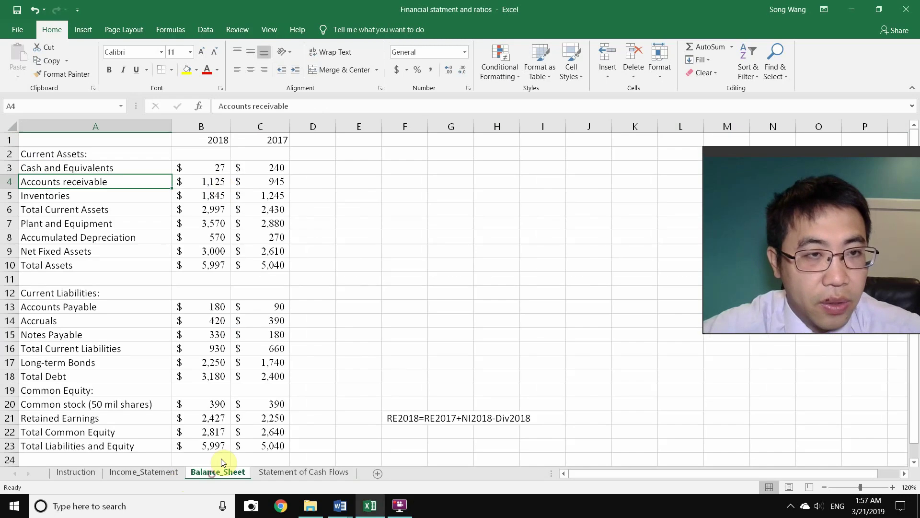
left_click(261, 180)
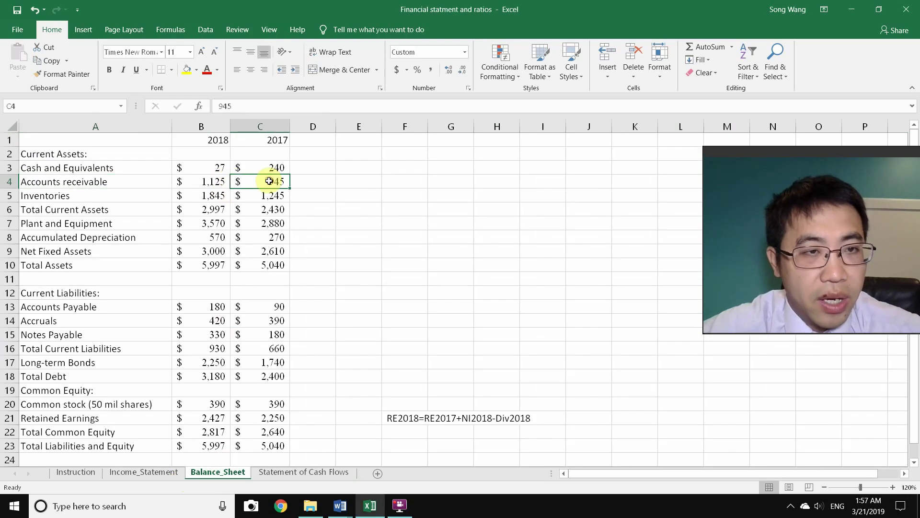
left_click(304, 471)
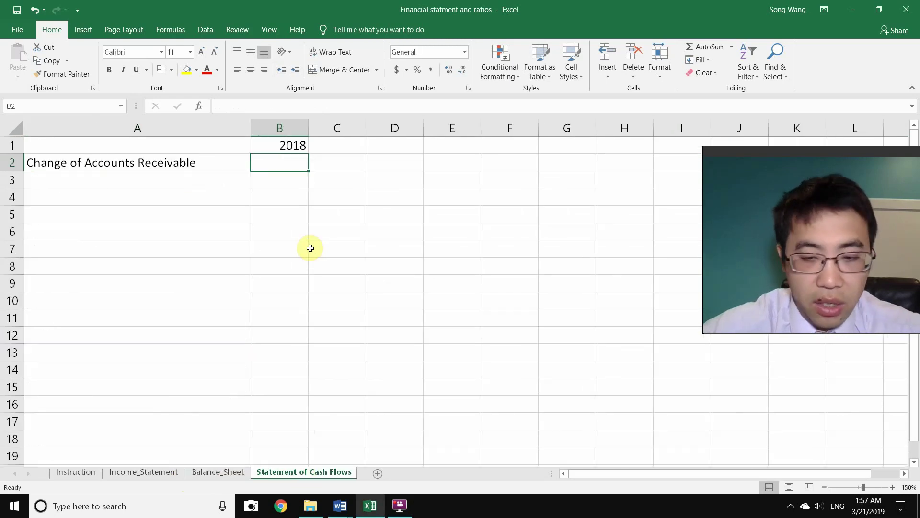
type("=")
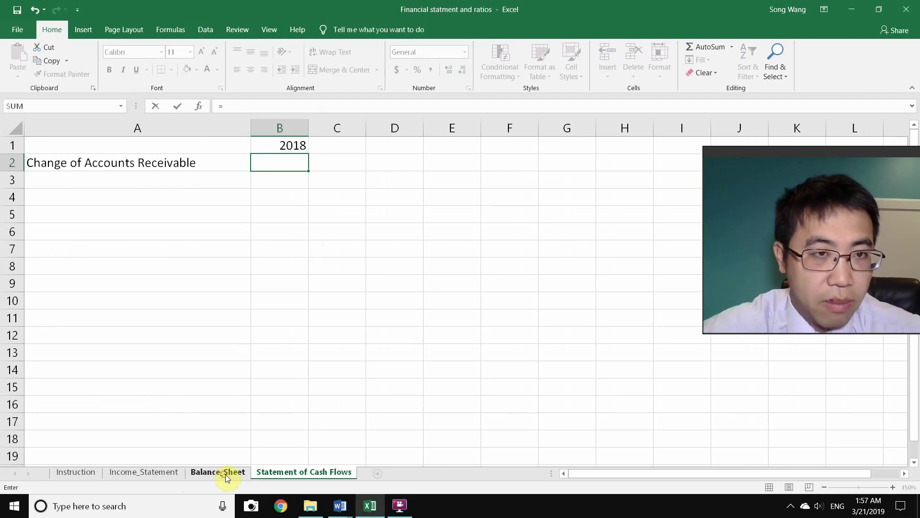
left_click(220, 472)
left_click(210, 184)
type("-")
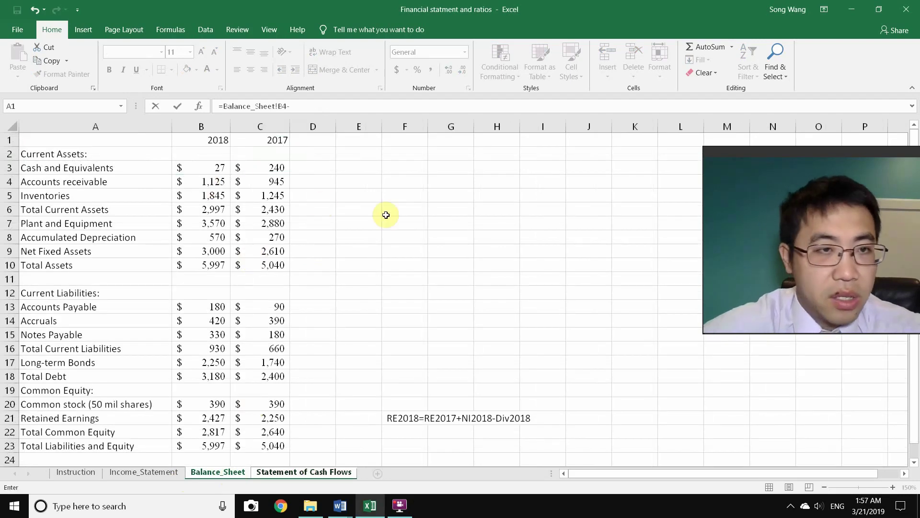
left_click(270, 182)
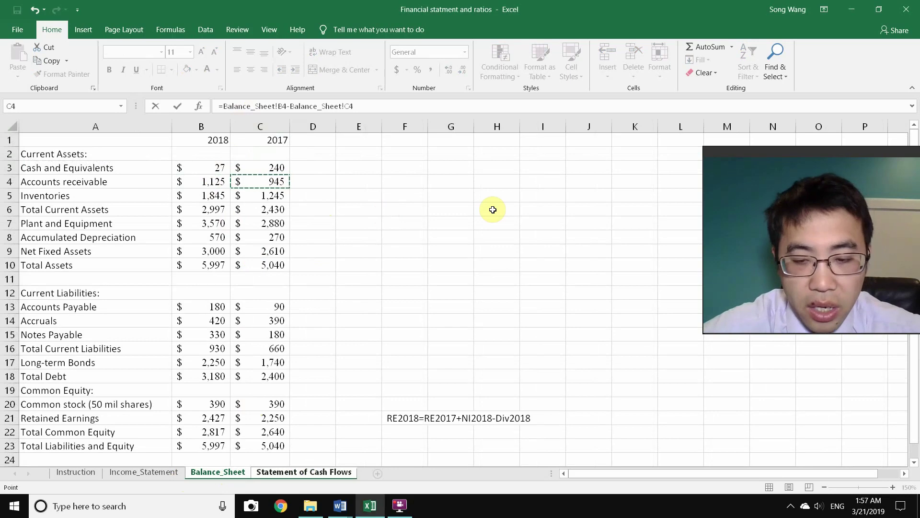
key("Return")
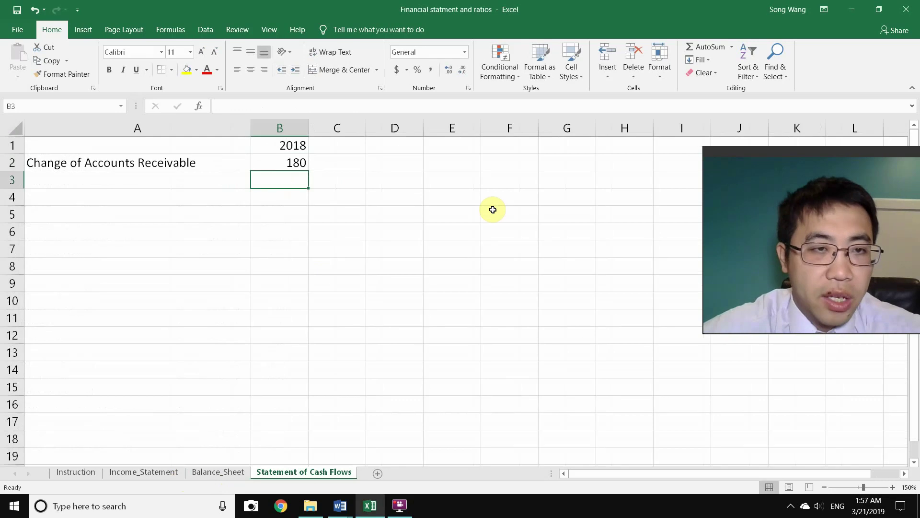
left_click(283, 162)
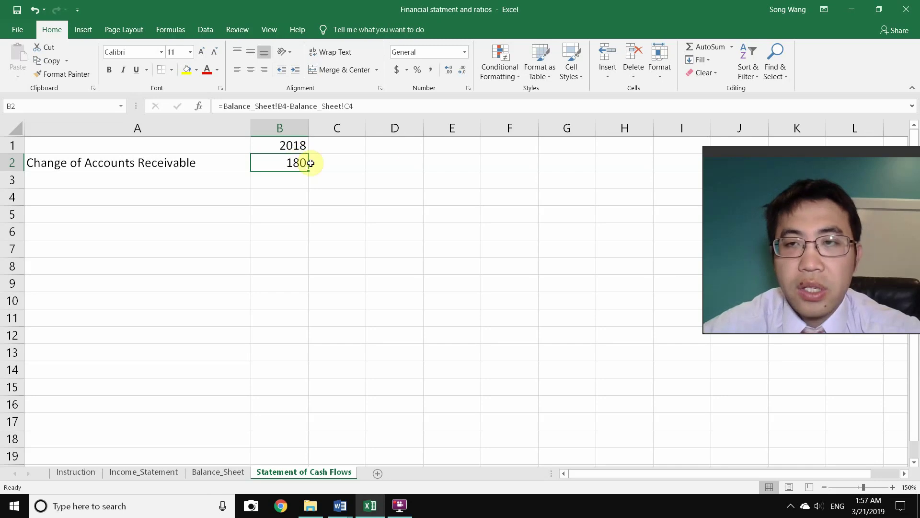
Step: Add the notes "Assets increase, Cash decreases" in E2 and "Liab or Equity increase, Cash increases" in E3
left_click(460, 161)
type("Assets increase")
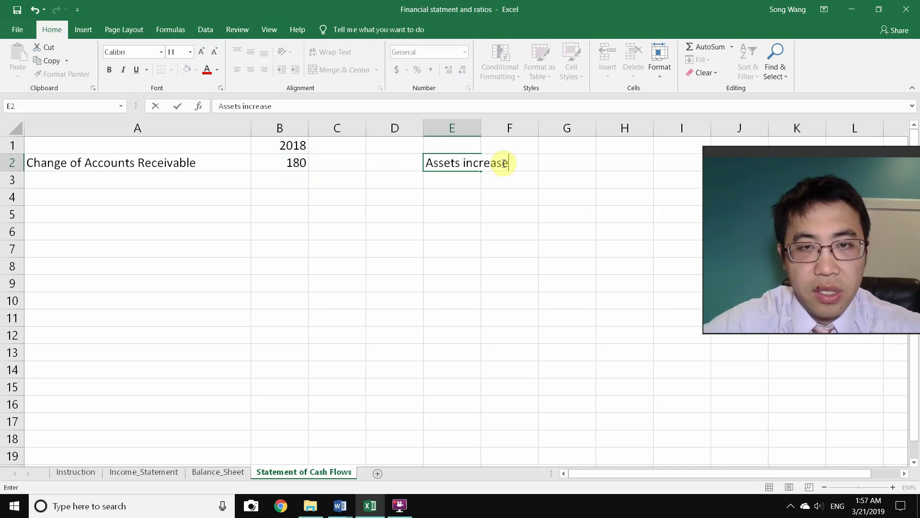
type(", Cash decrease")
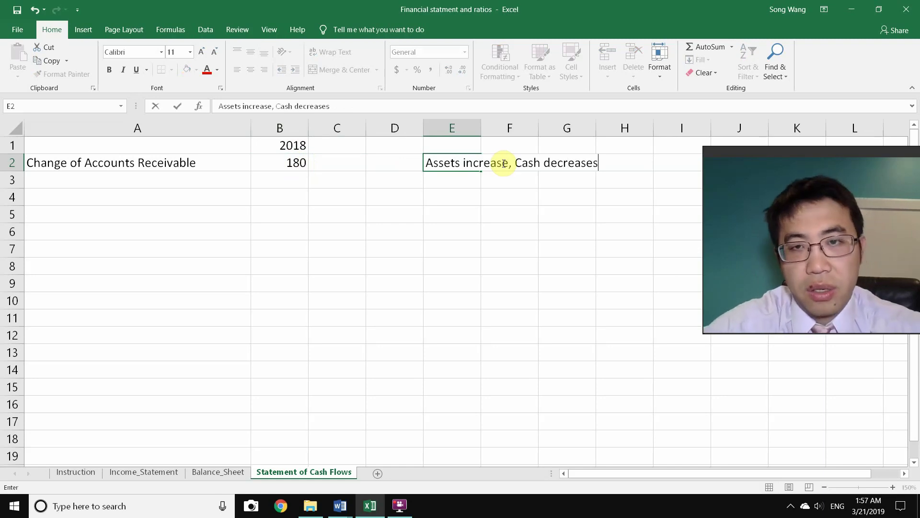
type("s")
key("Return")
type("Liab or Equ")
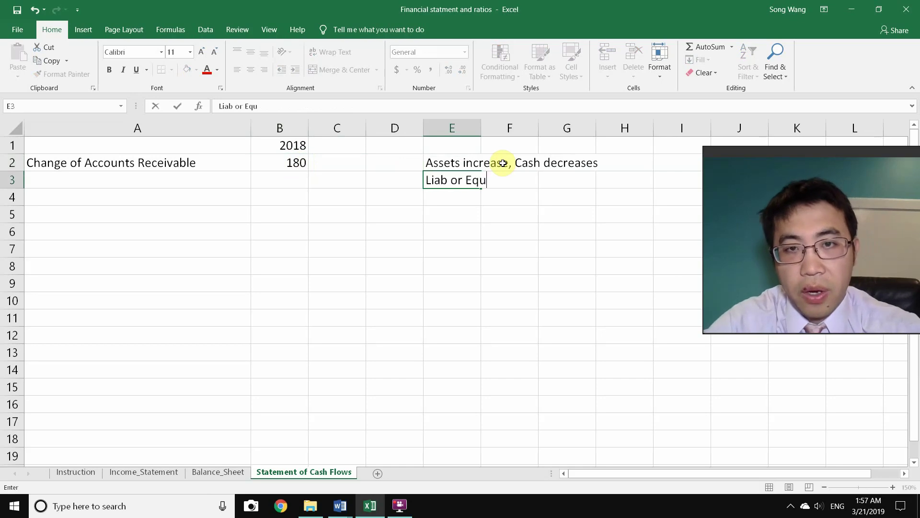
type("ity increase, Ca")
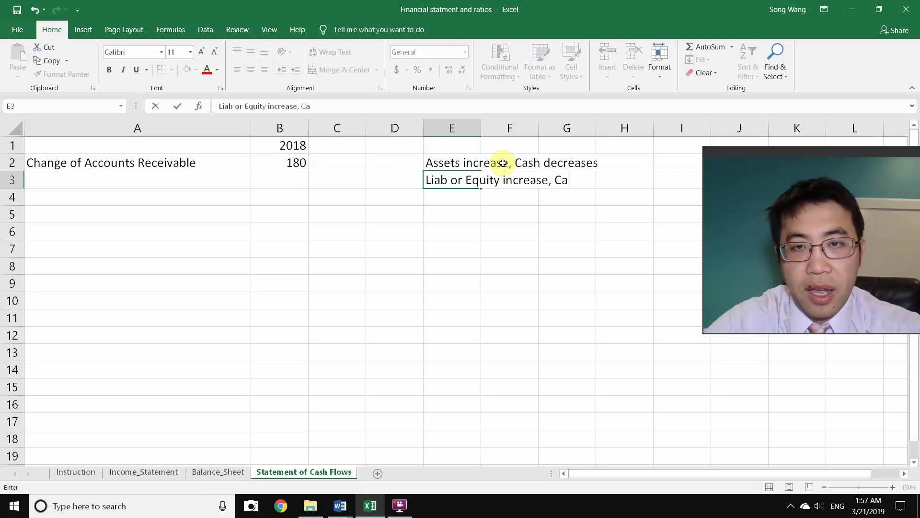
type("sh increase")
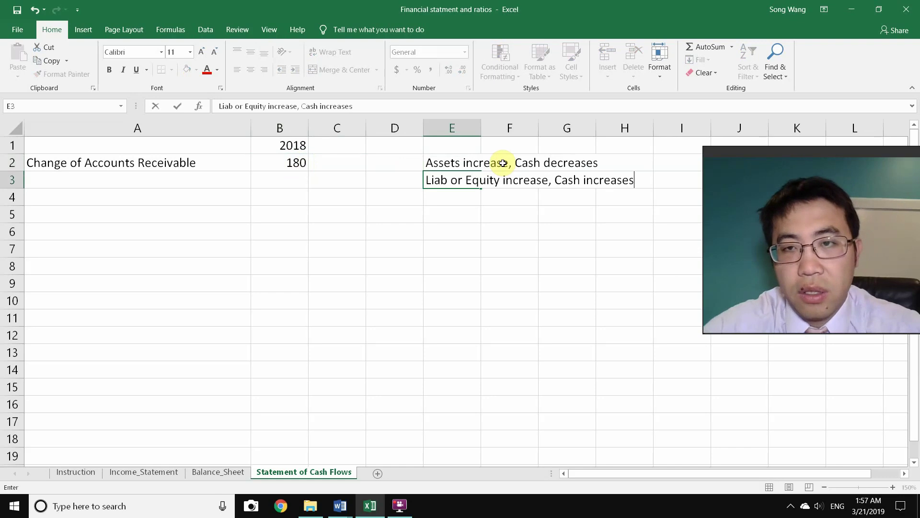
type("s")
key("Return")
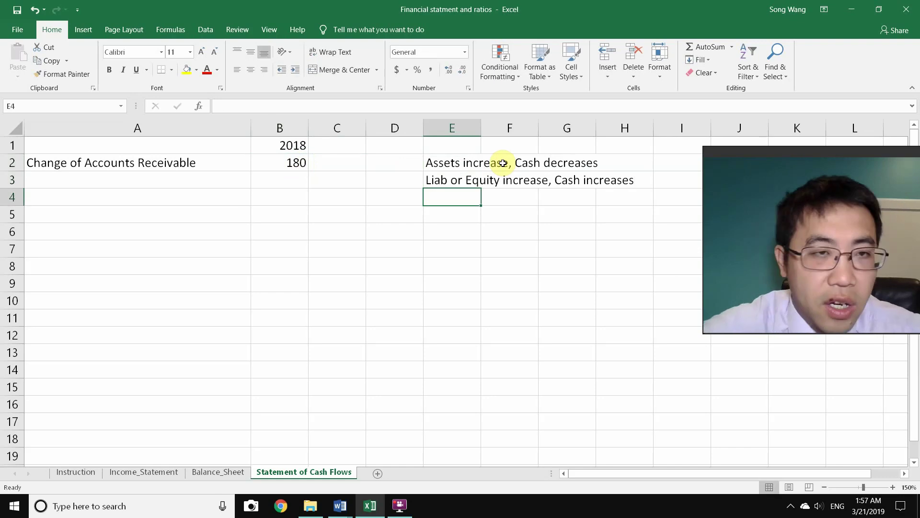
Step: Reverse the sign of the accounts receivable change by editing B2 to =-(Balance_Sheet!B4-Balance_Sheet!C4)
double_click(295, 162)
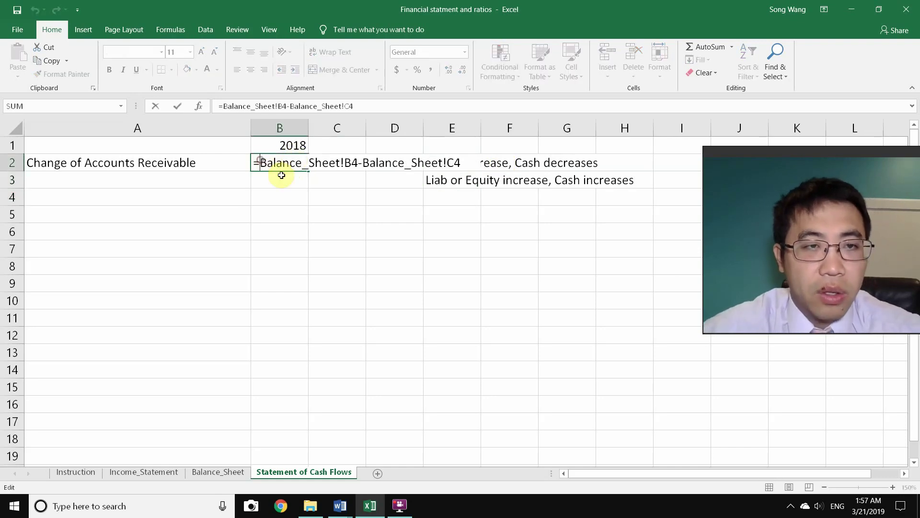
left_click(264, 161)
type("-(")
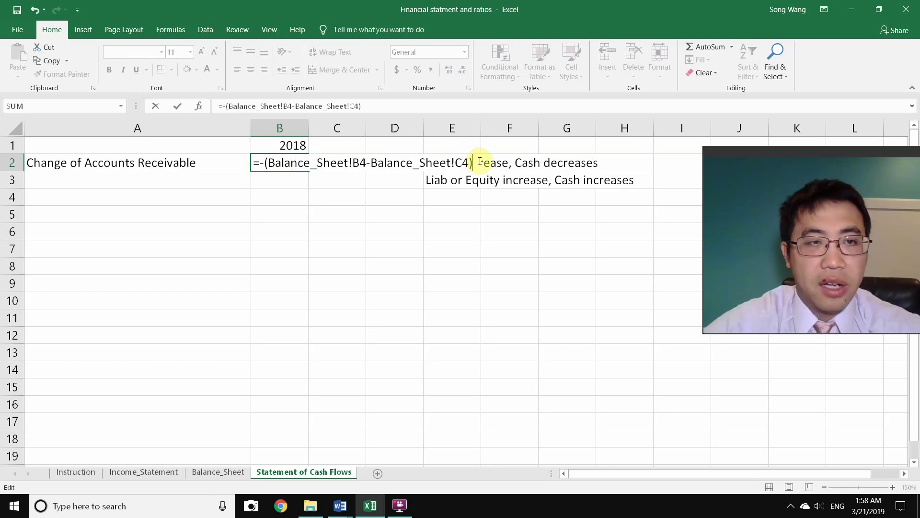
key("Return")
left_click(271, 152)
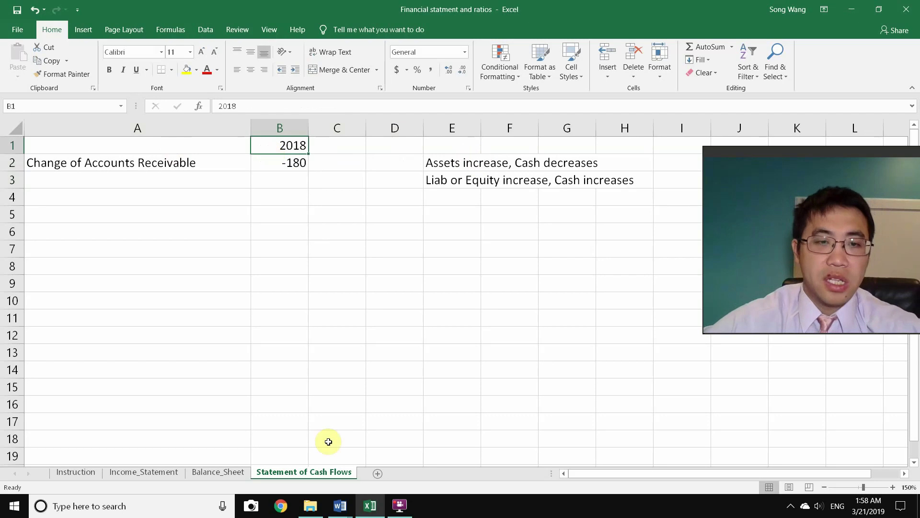
left_click(292, 162)
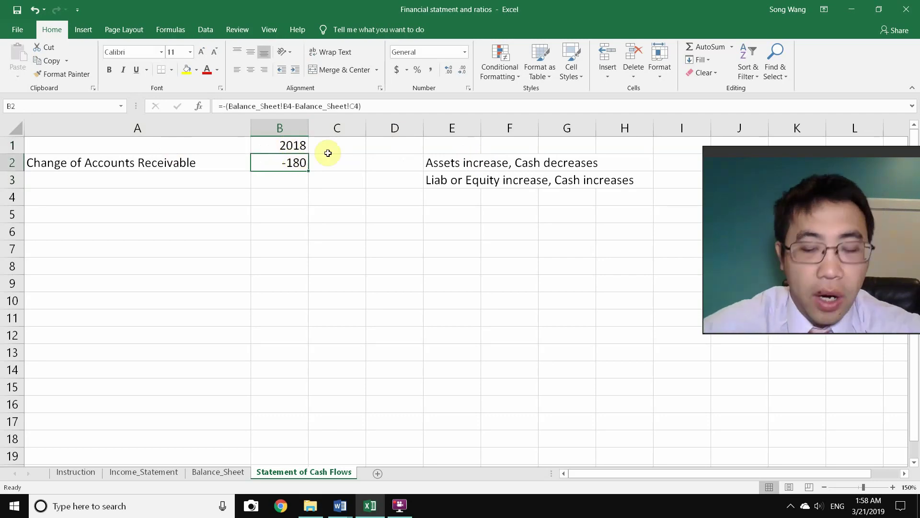
key("F2")
key("Escape")
type("=")
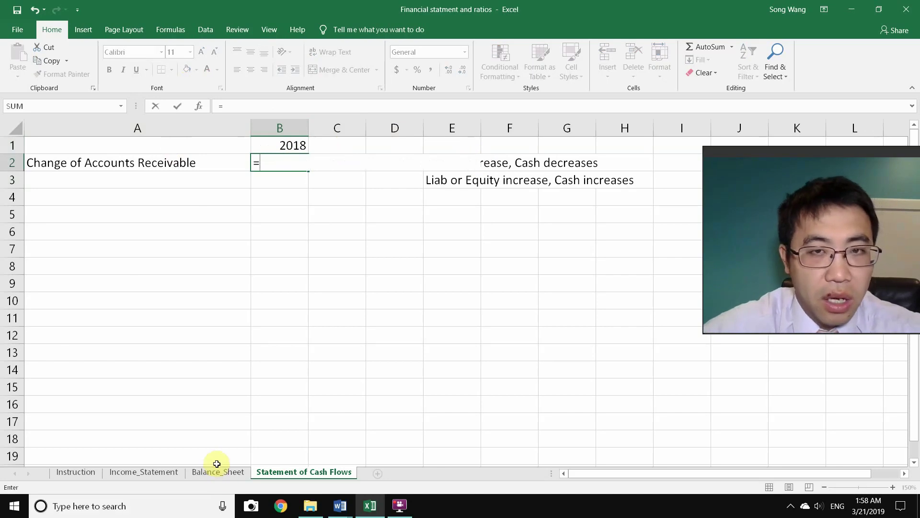
key("Escape")
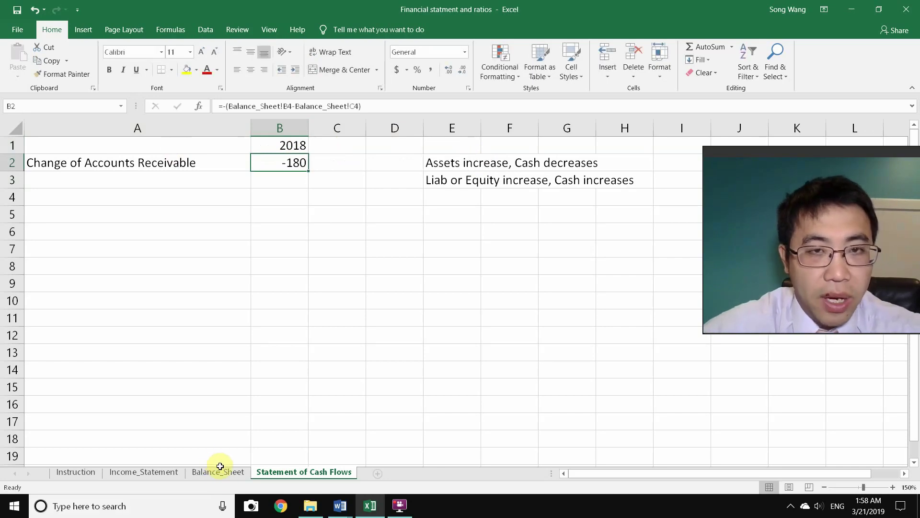
Step: Check the accounts receivable figures on Balance_Sheet and replace the B2 formula on Statement of Cash Flows with =Balance_Sheet!C4-Balance_Sheet!B4
left_click(219, 472)
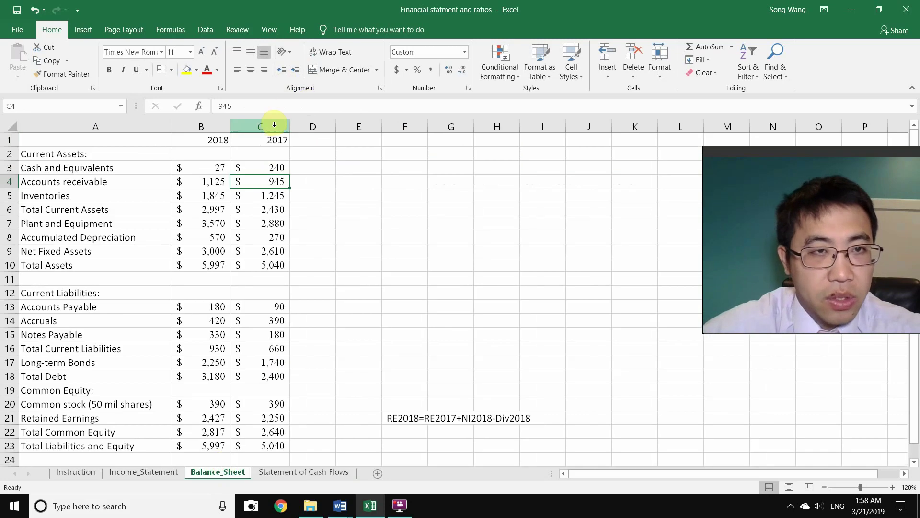
scroll(290, 466, "down", 1)
left_click(298, 471)
type("=")
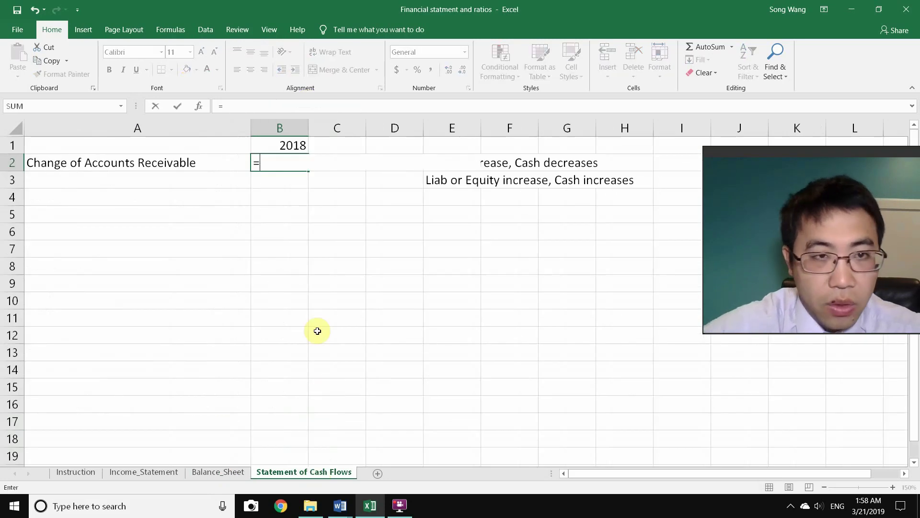
left_click(219, 473)
scroll(235, 212, "up", 1)
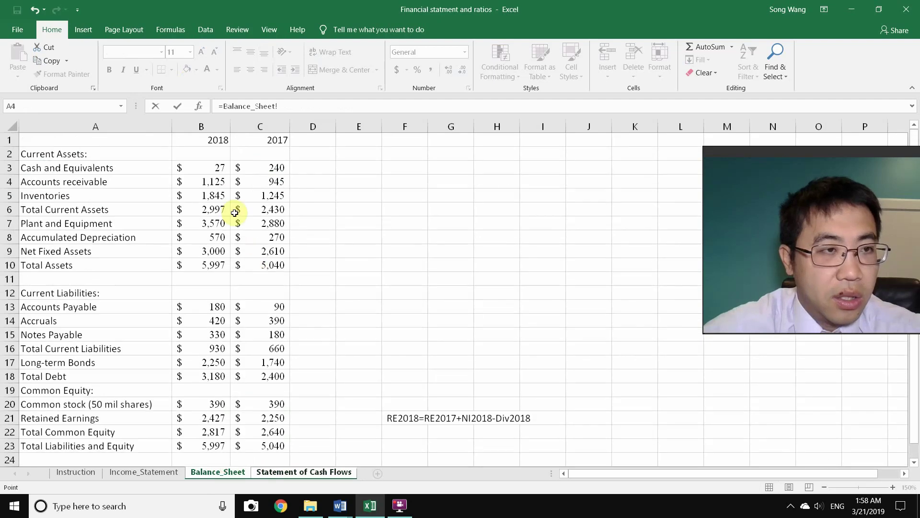
left_click(261, 181)
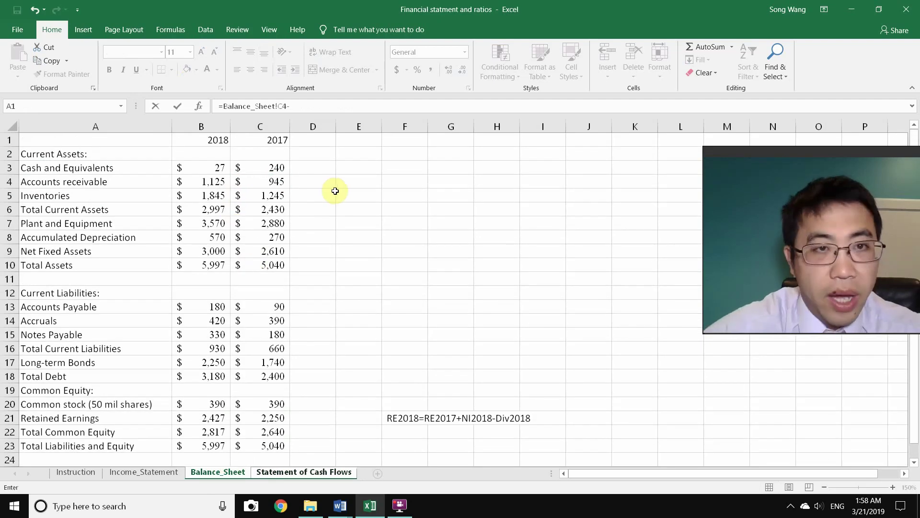
left_click(205, 182)
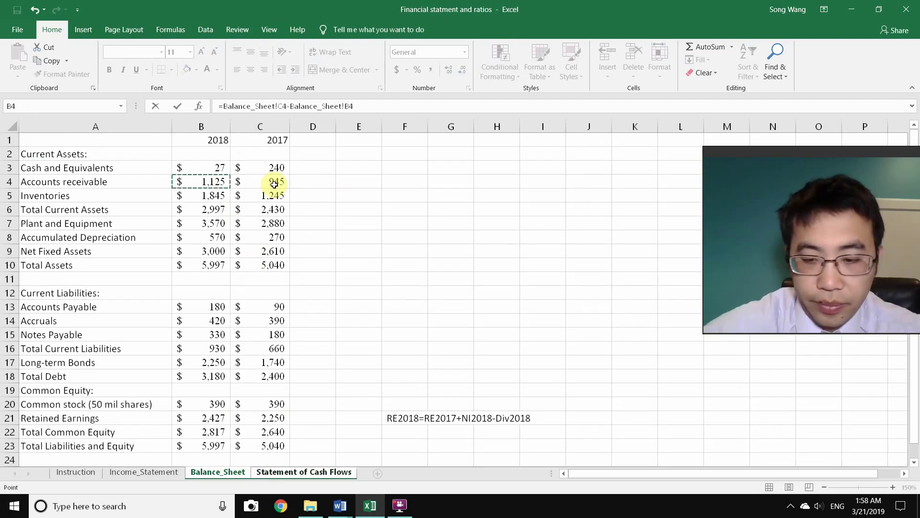
key("Return")
left_click(290, 163)
Step: Enter "- (new-old)" in D5 as a note on how asset changes are calculated
left_click(408, 198)
left_click(409, 217)
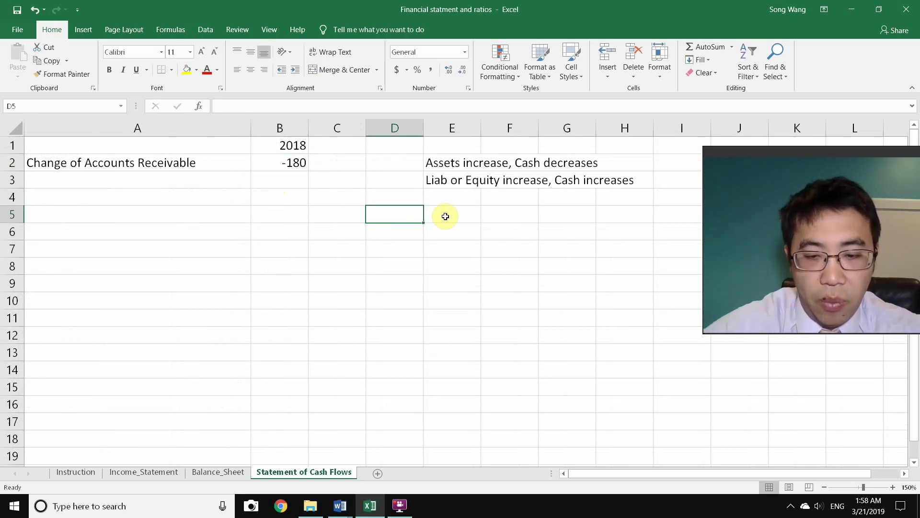
type("- (new-o")
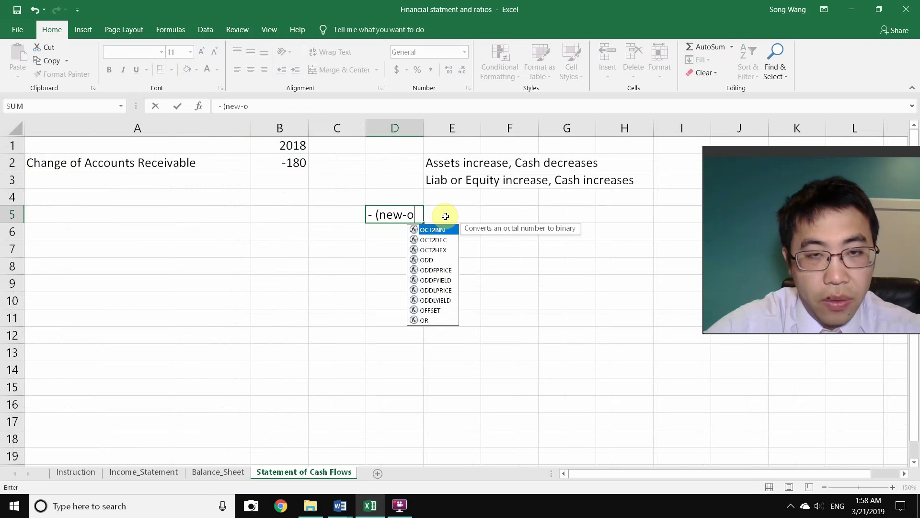
type("ld)")
key("Return")
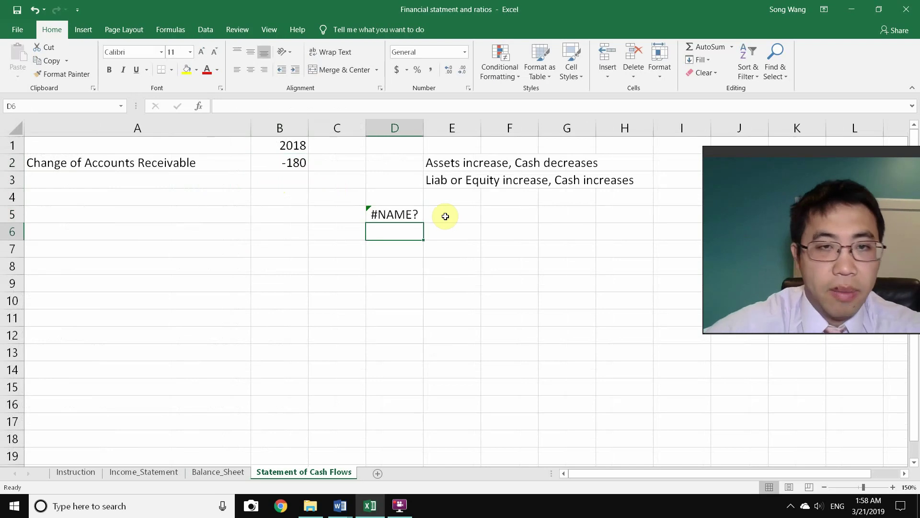
Step: Try to turn the D5 entry into plain text by removing its leading equals sign
double_click(376, 212)
type("=")
left_click(379, 214)
key("BackSpace")
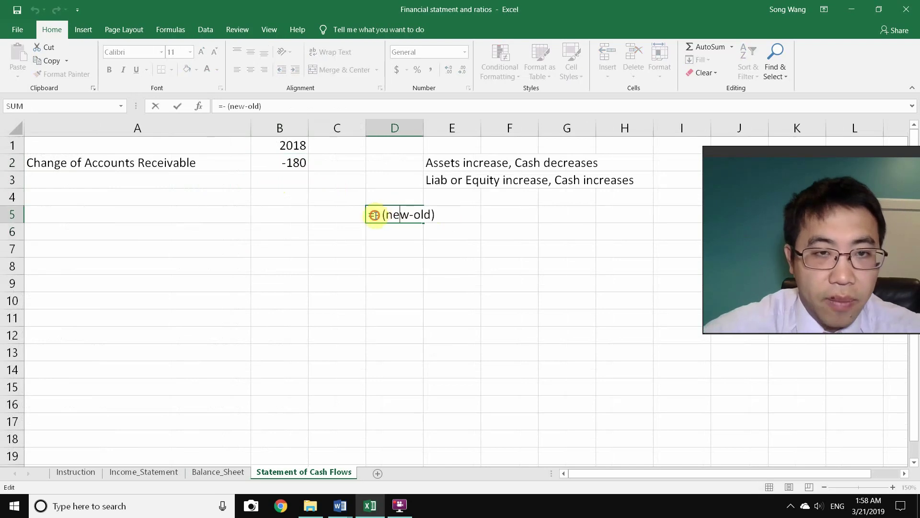
key("BackSpace")
key("Return")
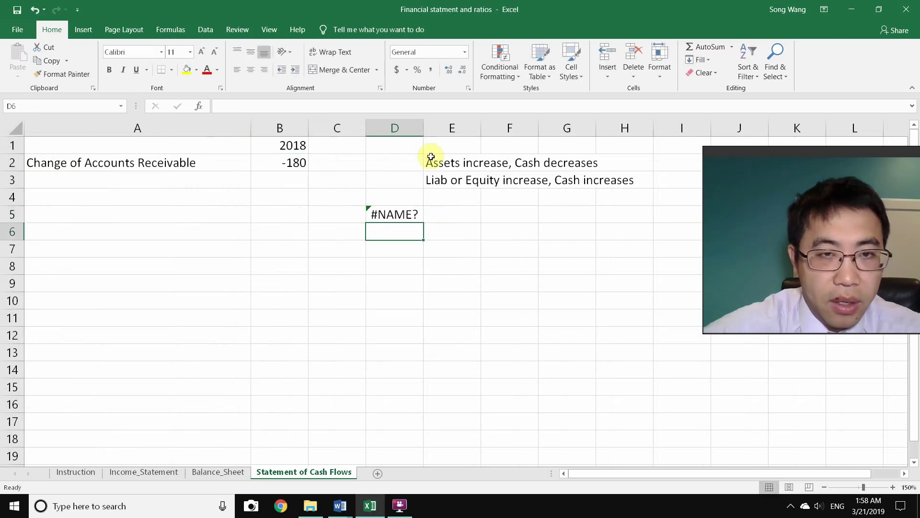
Step: Remove the leading equals sign from D5 so the note reads "- (new-old)" as plain text
double_click(379, 214)
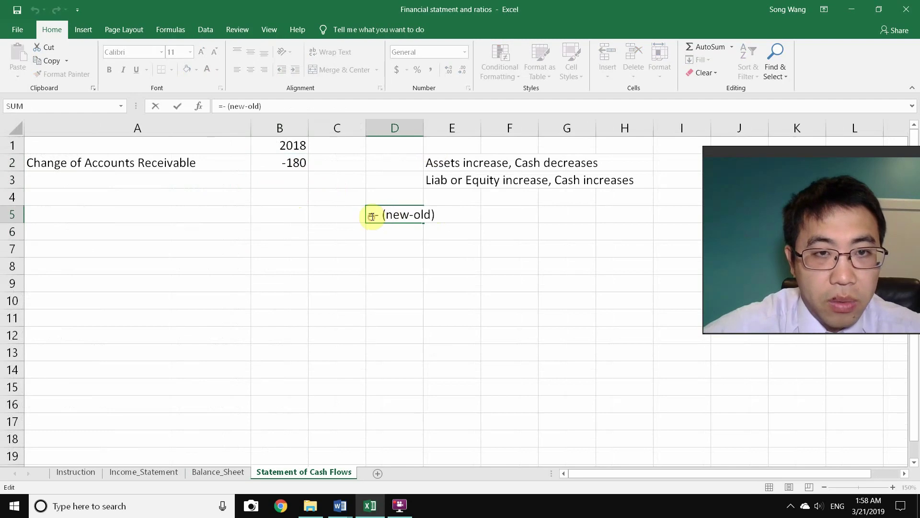
left_click(371, 215)
key("Delete")
key("Return")
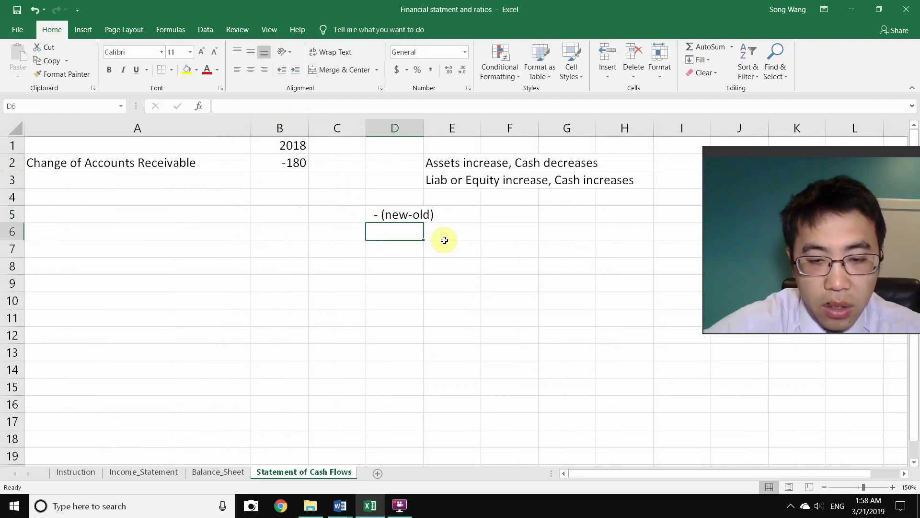
Step: Add the equivalent note "old -new" in D6 and check it against the B2 formula
key("BackSpace")
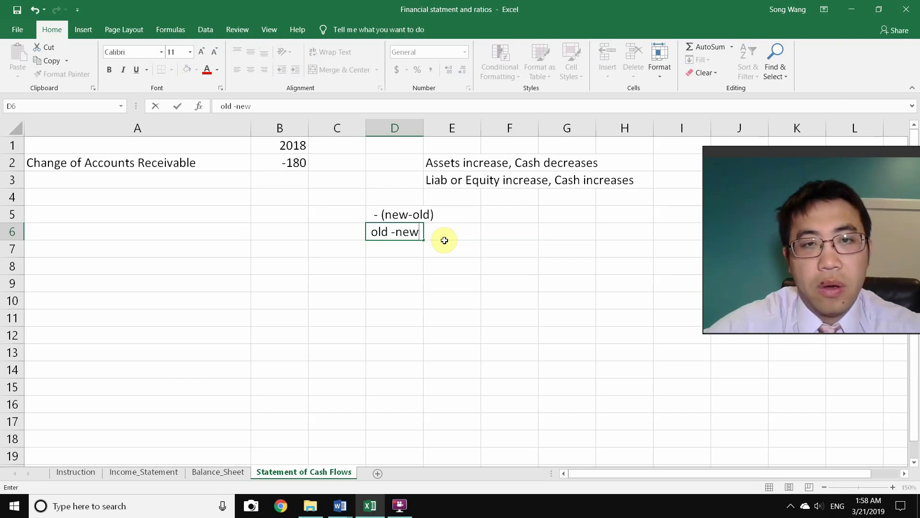
type("old -new")
key("Return")
key("Up")
double_click(292, 158)
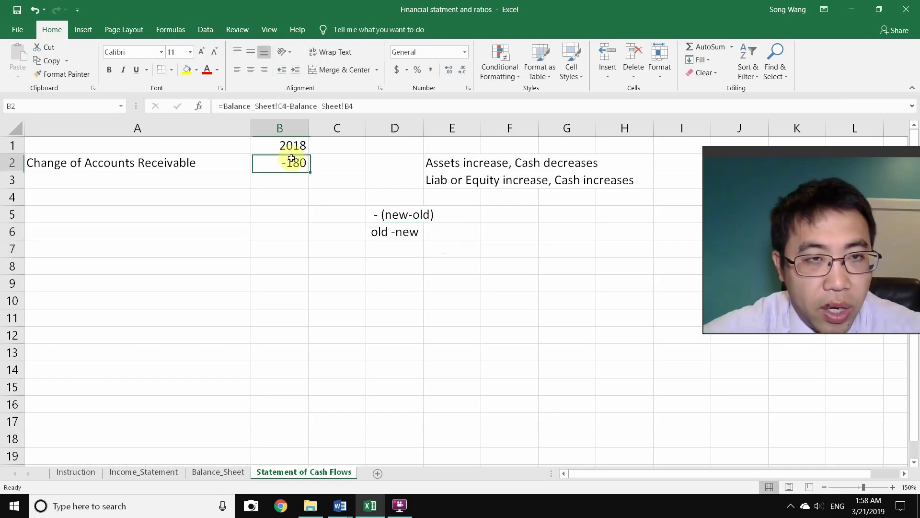
key("Escape")
left_click(399, 232)
Step: Enter the label "Change of Accounts Receivable" in A3 and consult Balance_Sheet for the next asset item
left_click(148, 179)
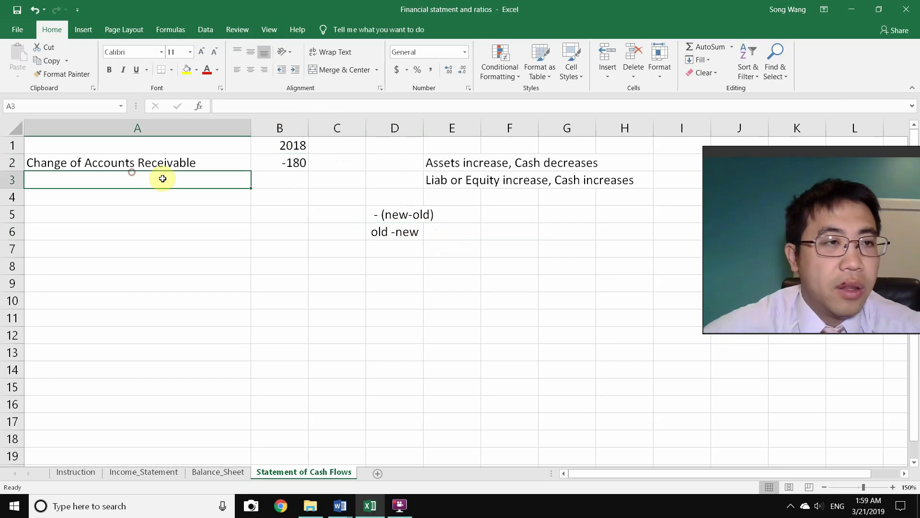
type("Change of Accounts Receivable")
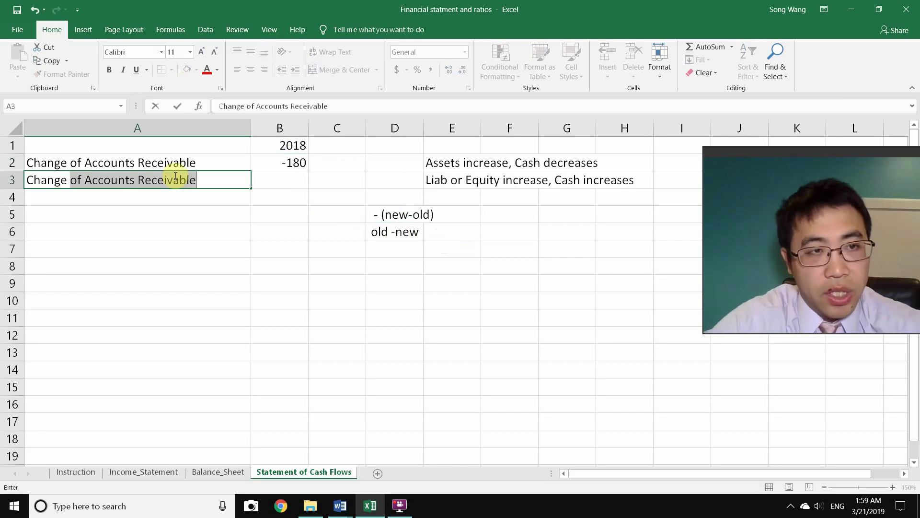
key("alt+Tab")
key("alt+Tab")
key("Tab")
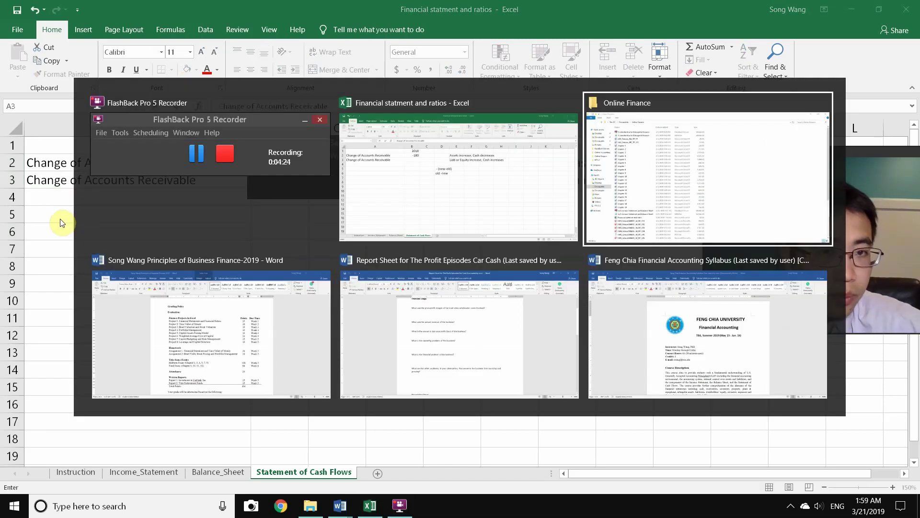
key("alt+Tab")
key("Tab")
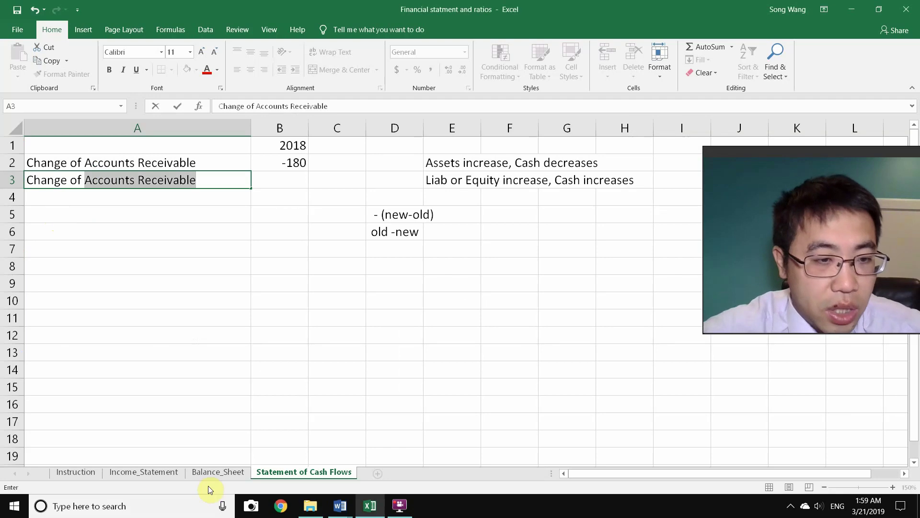
left_click(214, 473)
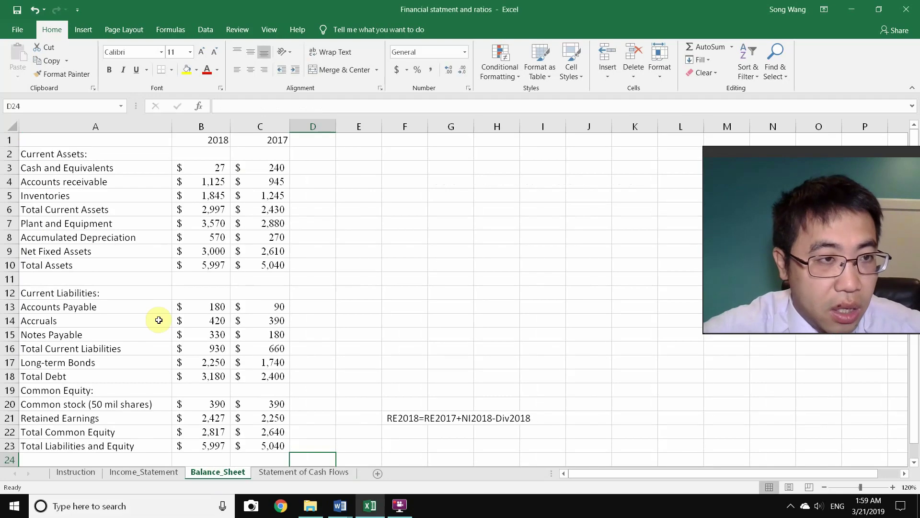
left_click(312, 474)
Step: Calculate the 2018 inventory change in B3 of Statement of Cash Flows with =Balance_Sheet!C5-Balance_Sheet!B5
left_click(290, 177)
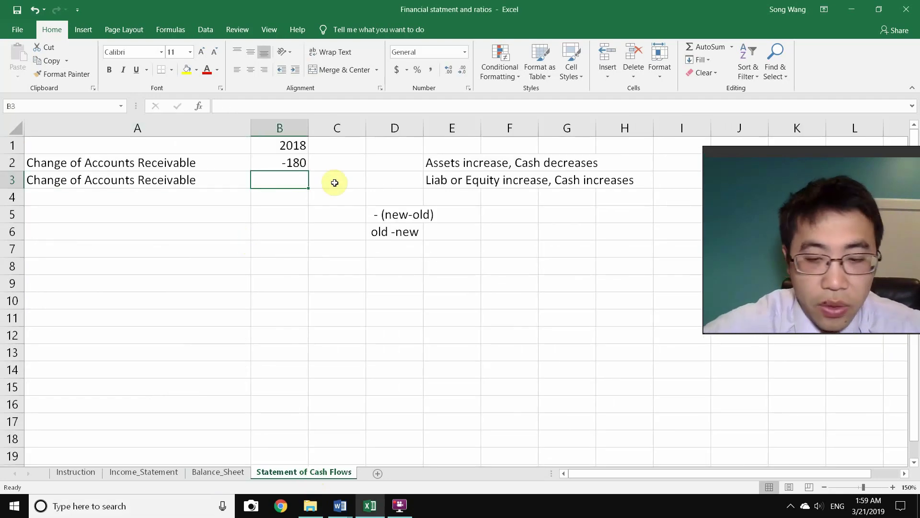
type("=")
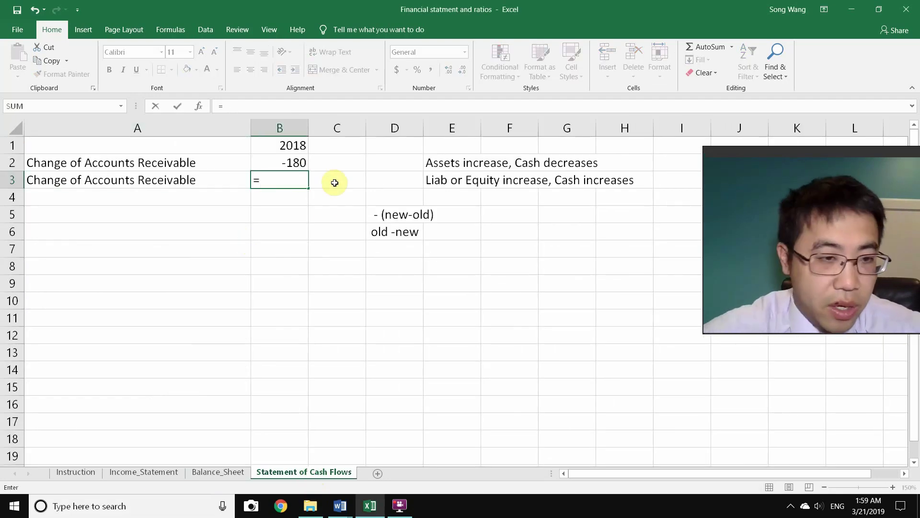
left_click(211, 471)
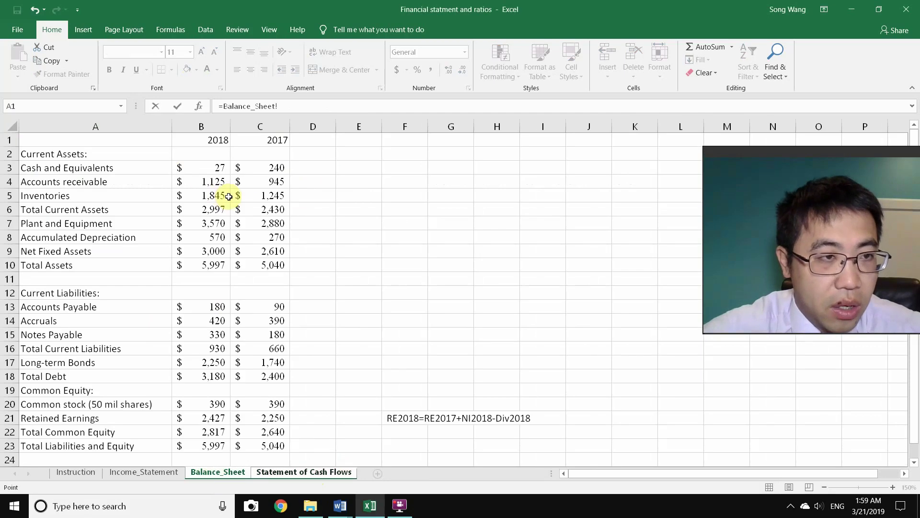
left_click(247, 196)
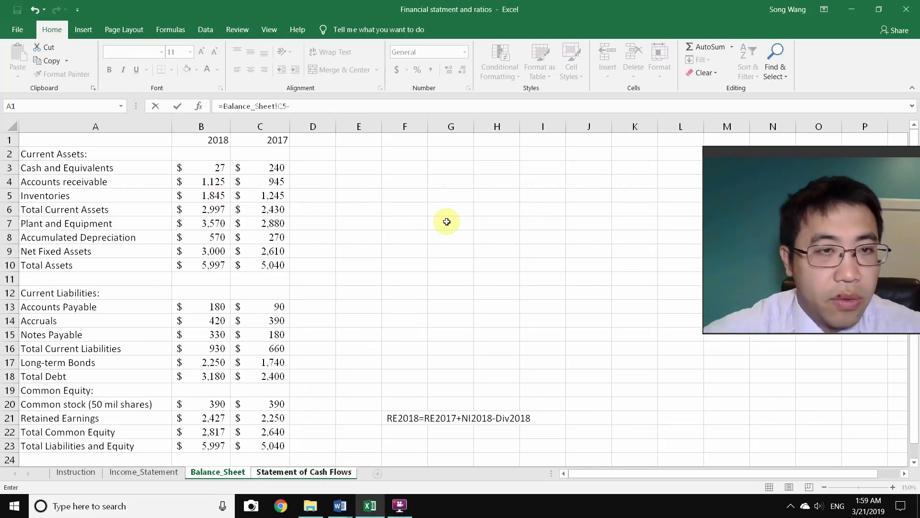
type("-")
left_click(209, 195)
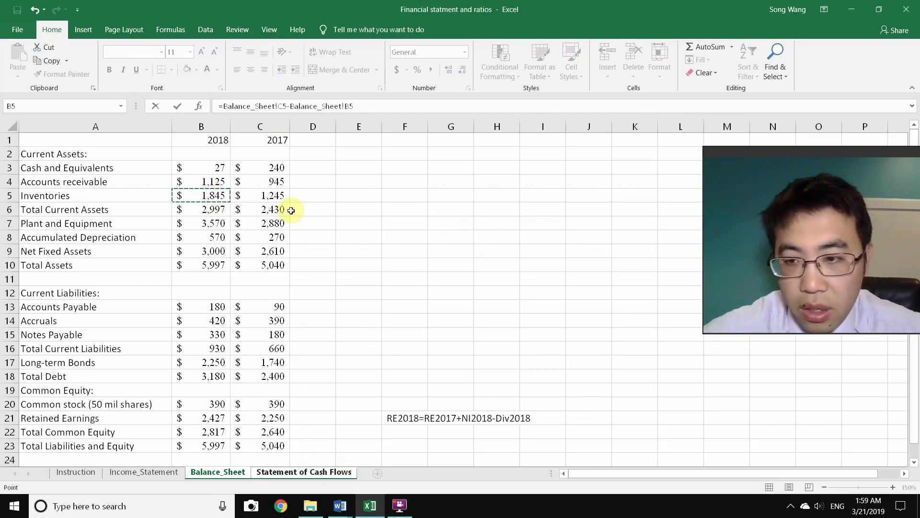
key("Return")
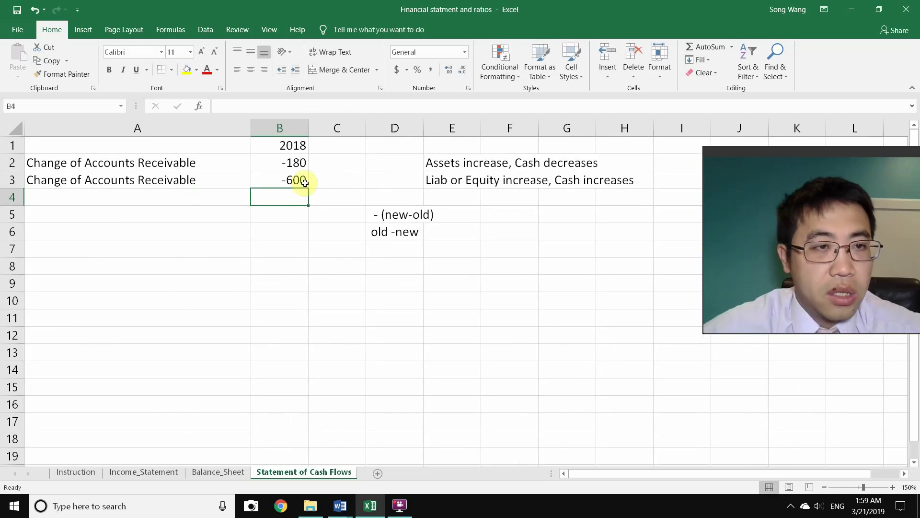
Step: Correct the A3 label to "Change of Inventory" and clear the notes in D5:F7
left_click(184, 184)
double_click(184, 181)
left_click_drag(184, 182, 94, 179)
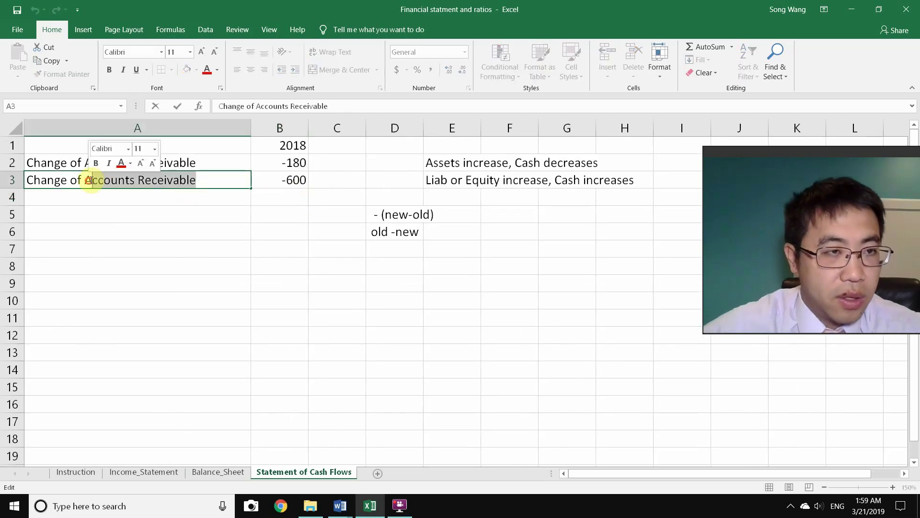
type("A")
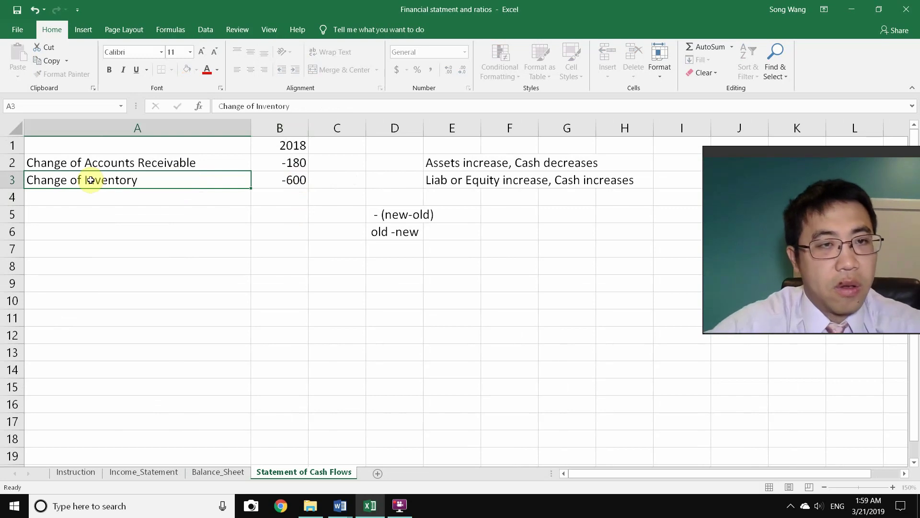
key("Return")
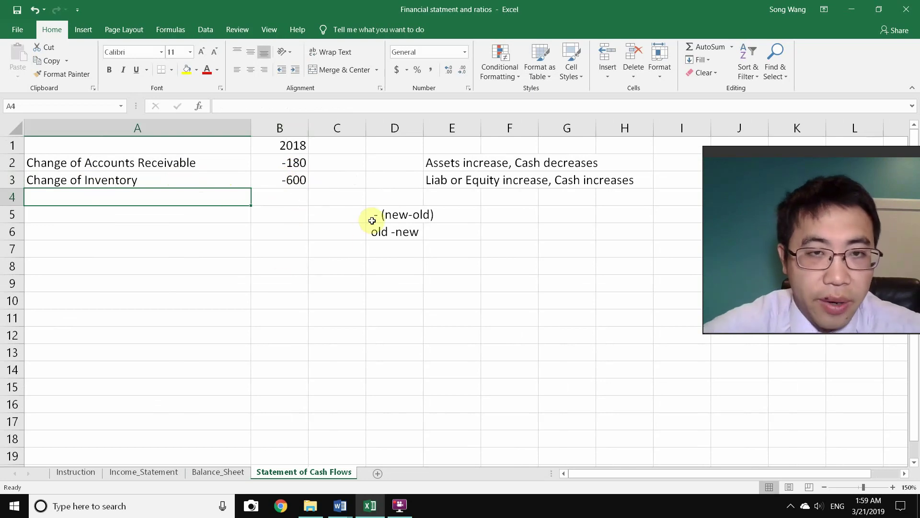
left_click_drag(387, 211, 543, 276)
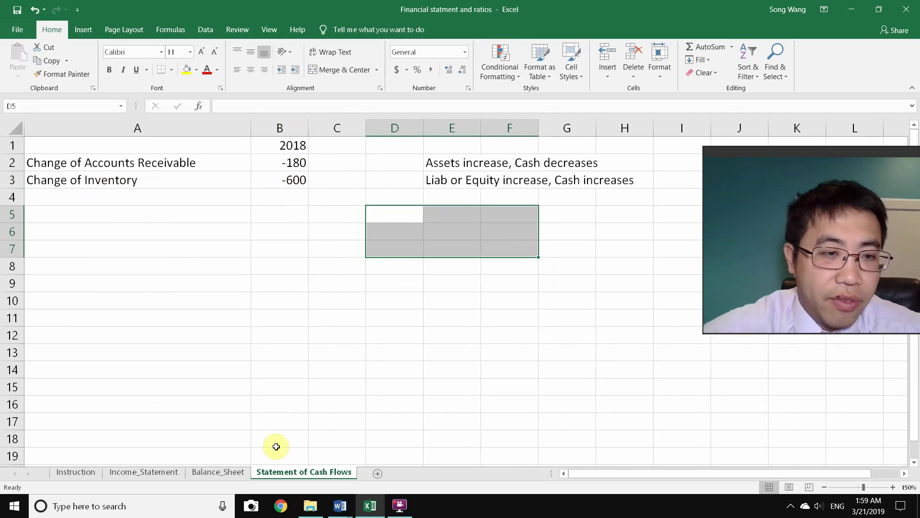
left_click(241, 473)
left_click(283, 472)
left_click(244, 473)
left_click(286, 474)
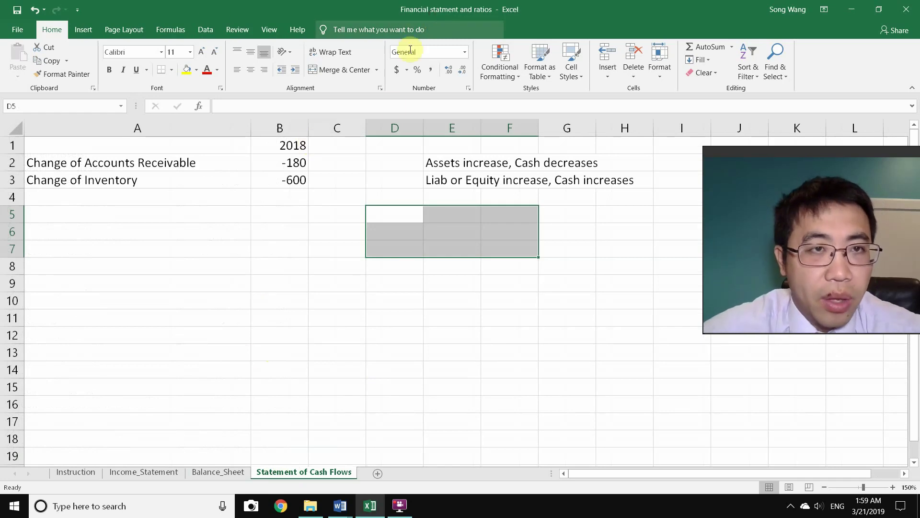
left_click(228, 473)
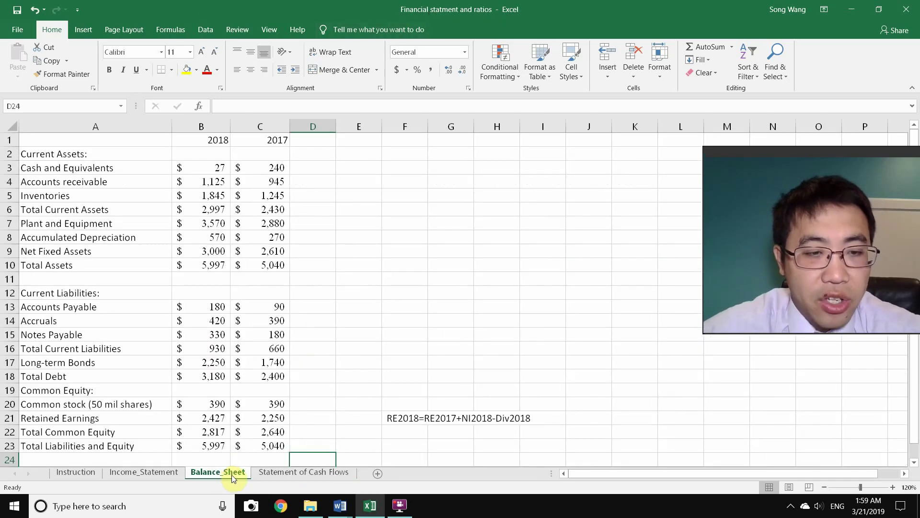
left_click(278, 471)
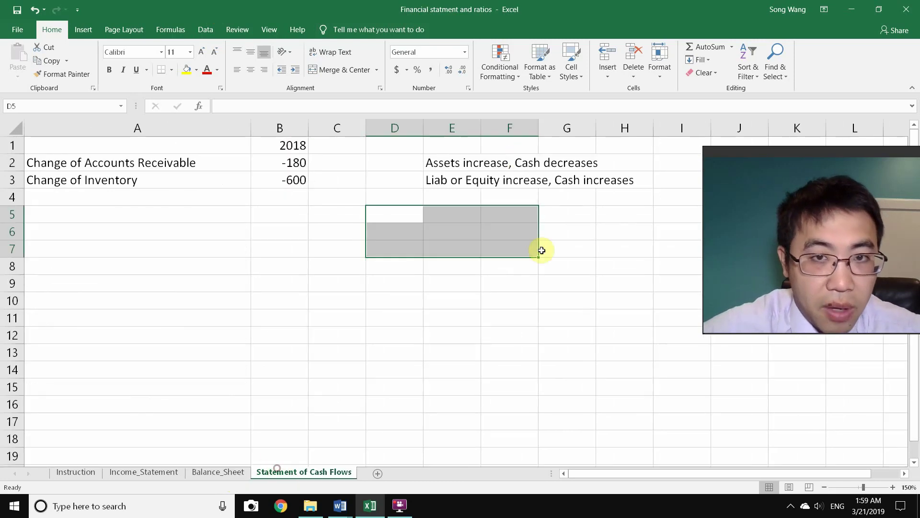
Step: Open a second window of the workbook from Balance_Sheet and arrange the two windows vertically
left_click(238, 473)
left_click(415, 263)
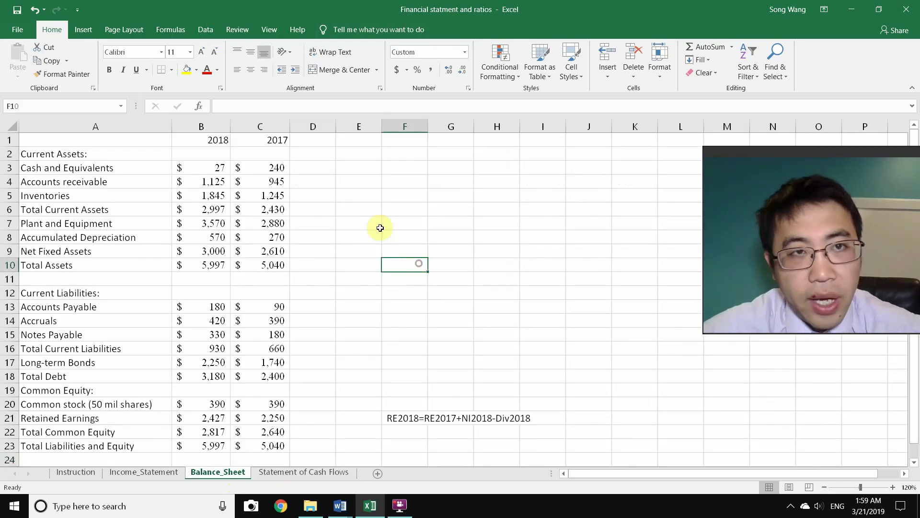
left_click(275, 29)
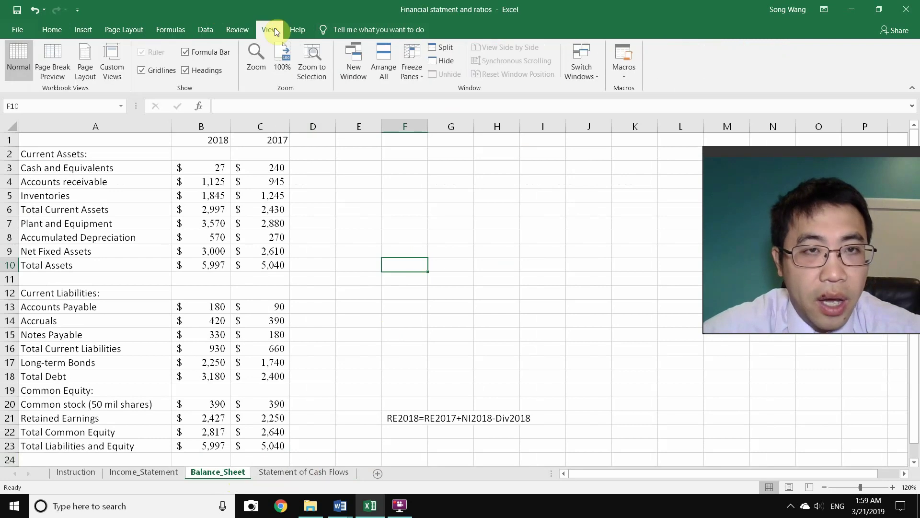
left_click(349, 65)
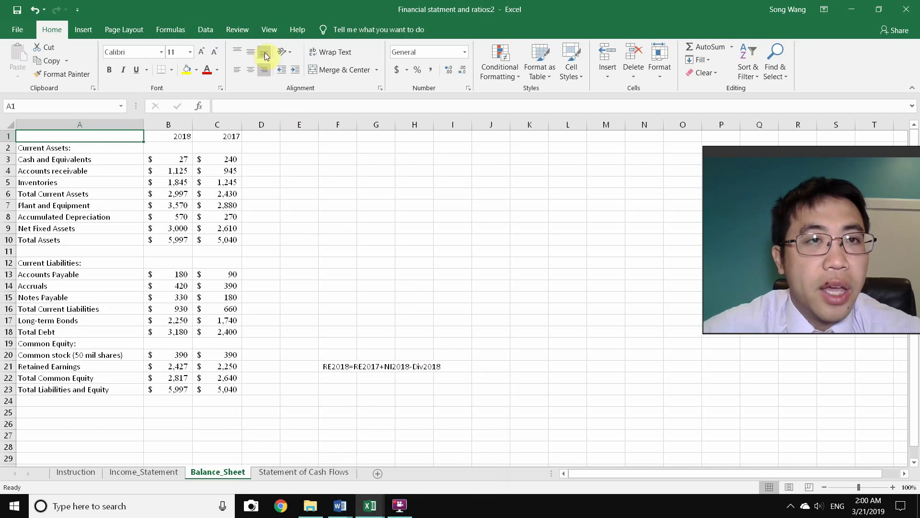
left_click(270, 31)
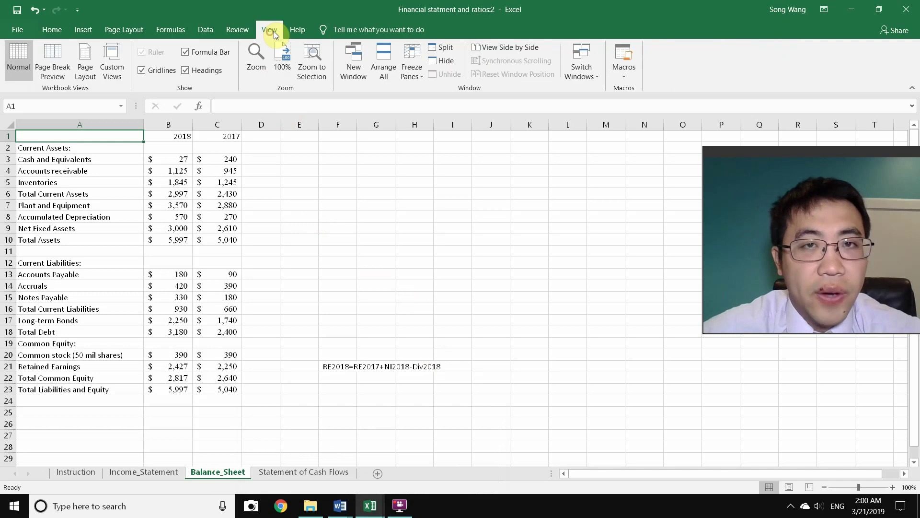
left_click(387, 62)
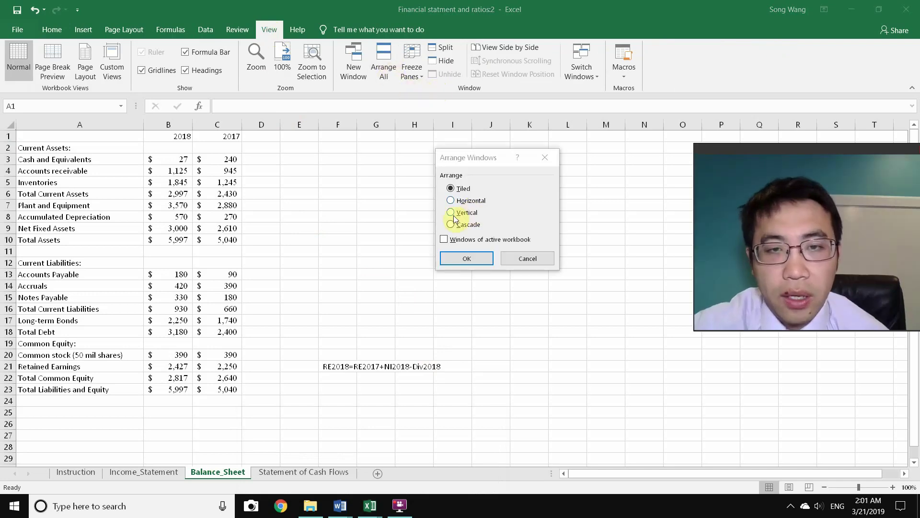
left_click(451, 213)
left_click(464, 257)
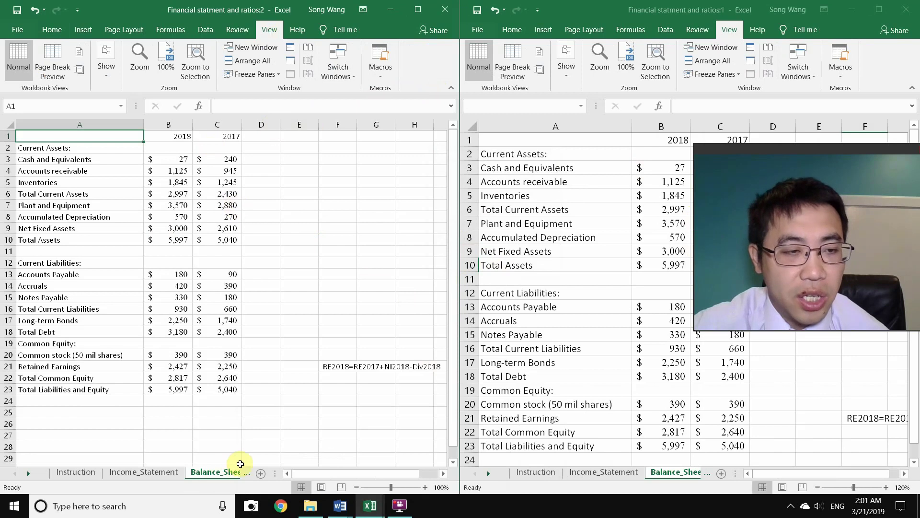
Step: Enlarge the Balance_Sheet view in the new workbook window to 120% zoom
left_click(424, 487)
left_click(425, 487)
left_click(425, 487)
scroll(317, 388, "down", 1)
scroll(315, 391, "up", 1)
left_click(356, 487)
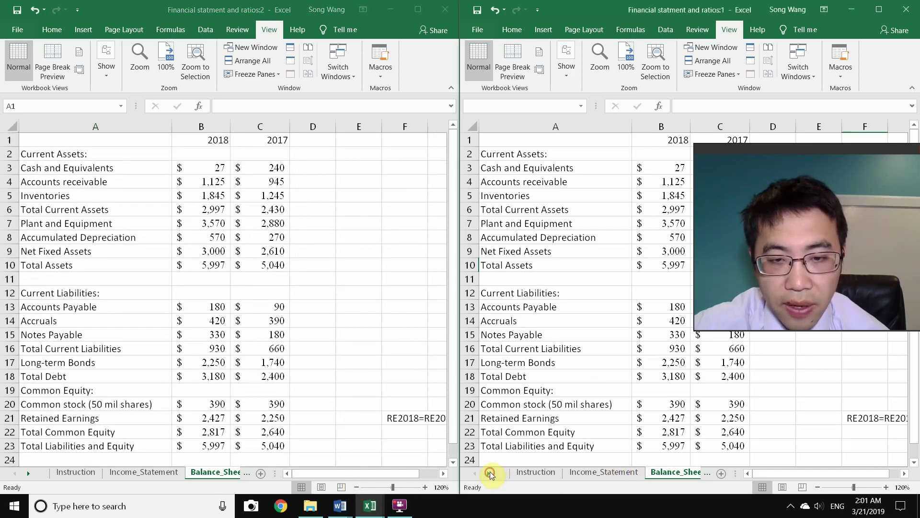
Step: Display Statement of Cash Flows in the original workbook window and set its zoom to 110%
left_click(490, 474)
left_click(490, 474)
left_click(623, 472)
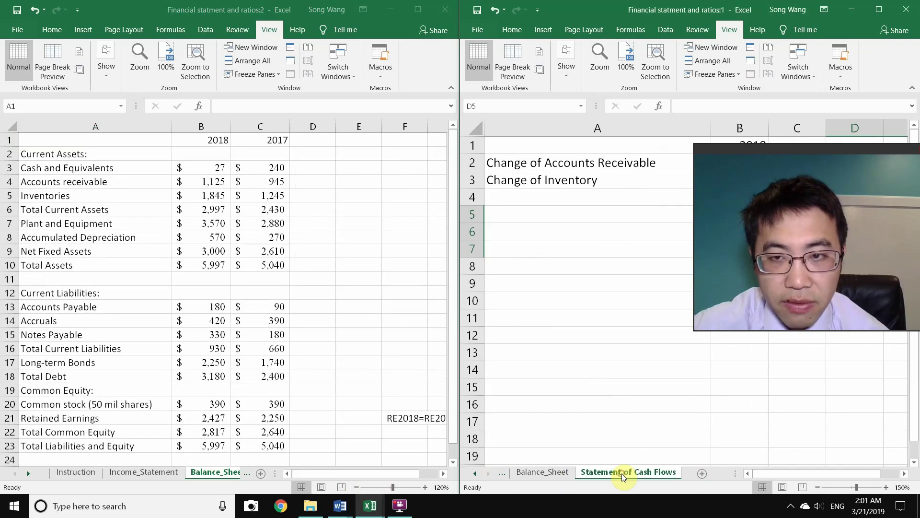
left_click(818, 488)
left_click(819, 488)
left_click(819, 487)
left_click(819, 487)
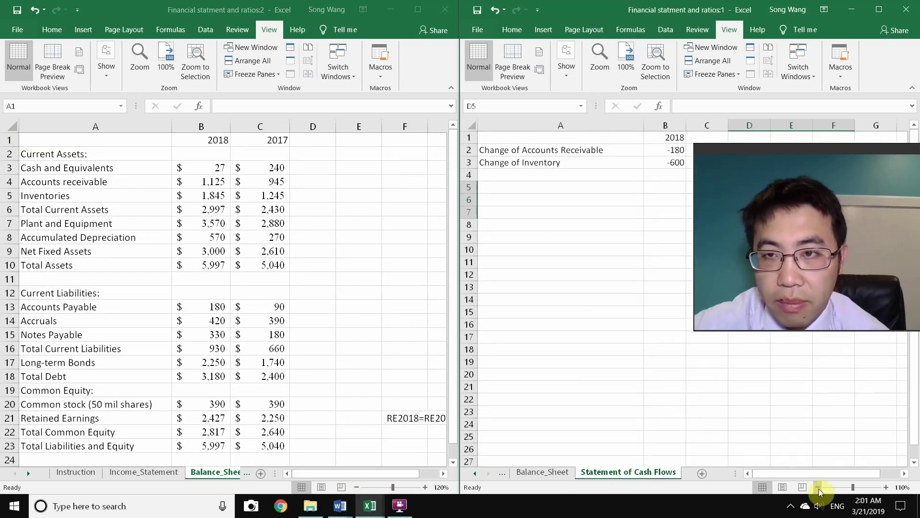
left_click(819, 487)
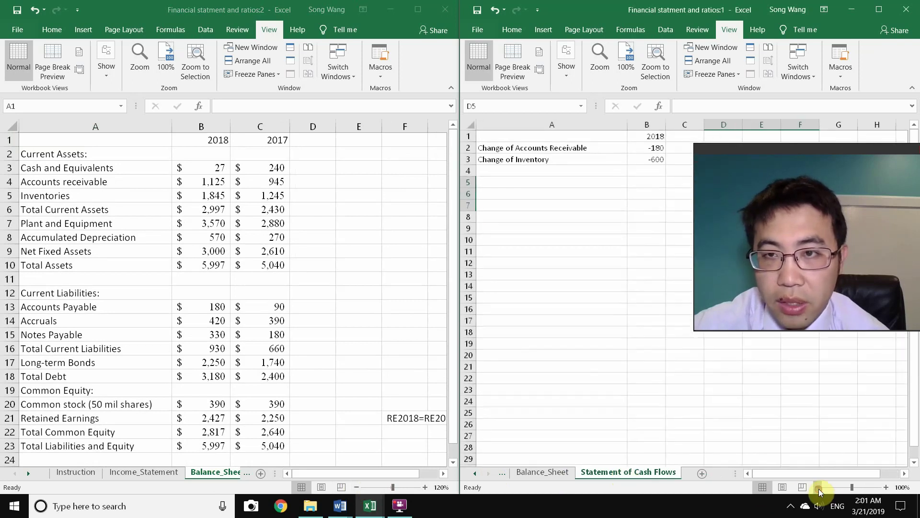
left_click(887, 488)
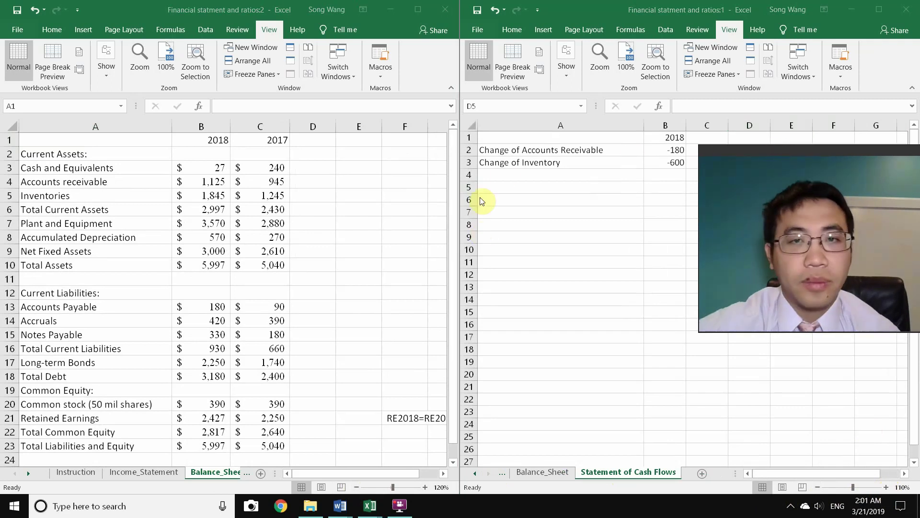
Step: Highlight the Accounts receivable and Inventories labels in A4 and A5 of Balance_Sheet with yellow fill
left_click(659, 148)
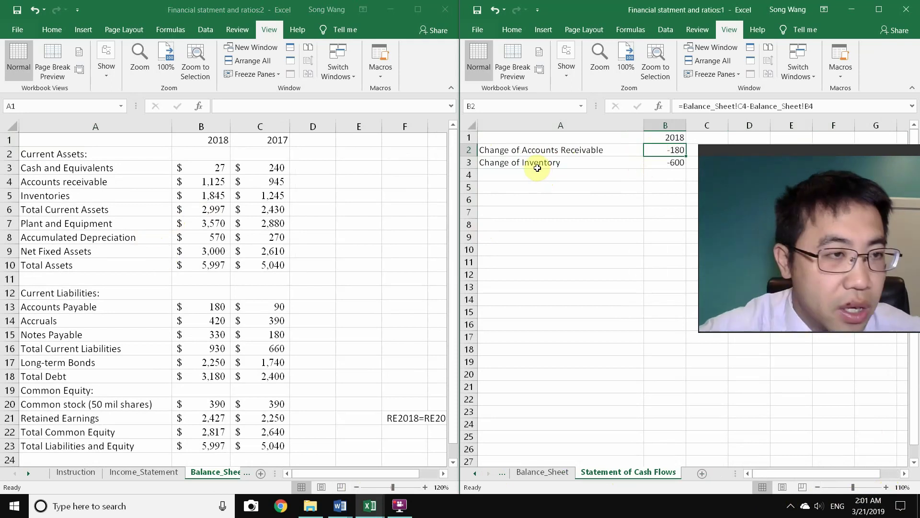
left_click(81, 185)
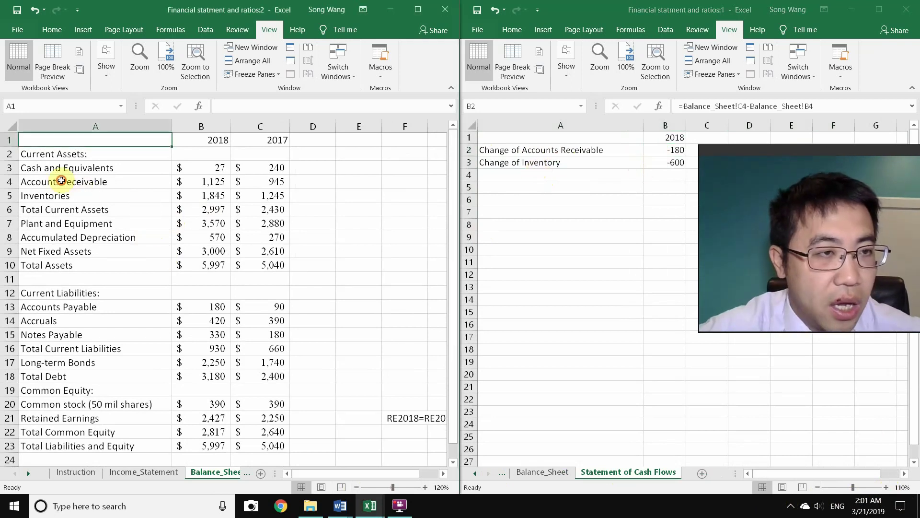
left_click(51, 30)
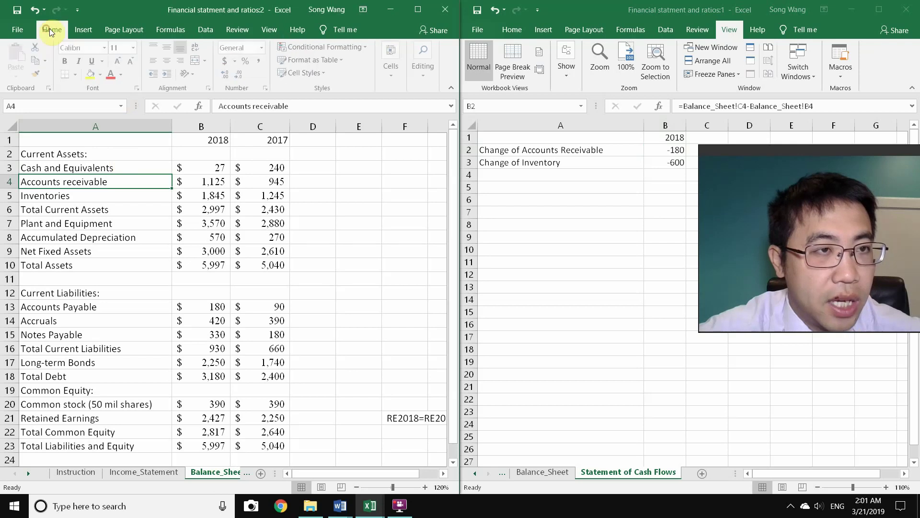
left_click(92, 74)
left_click(71, 194)
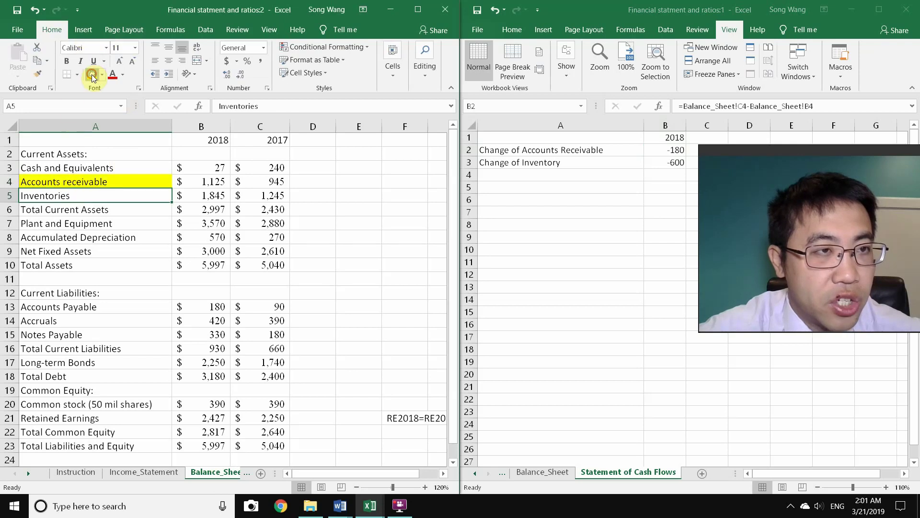
left_click(91, 75)
left_click(566, 174)
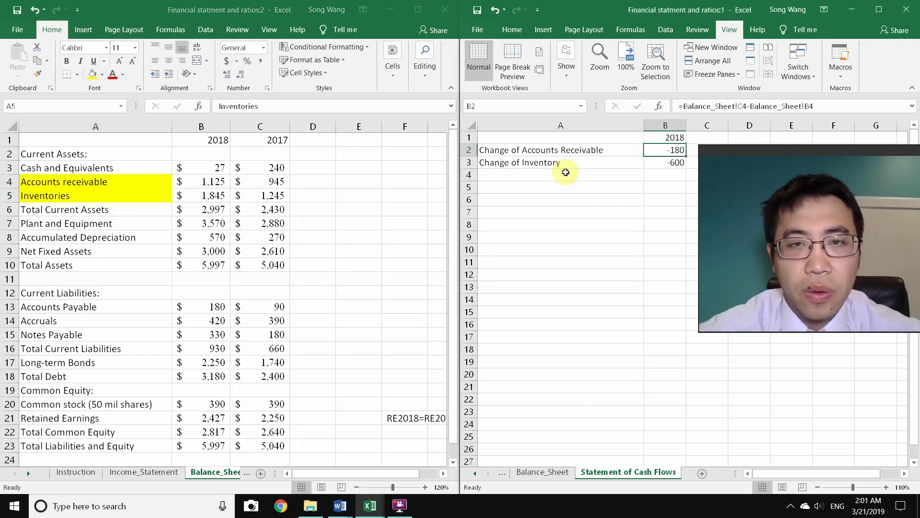
type("Change of Total Current Asse")
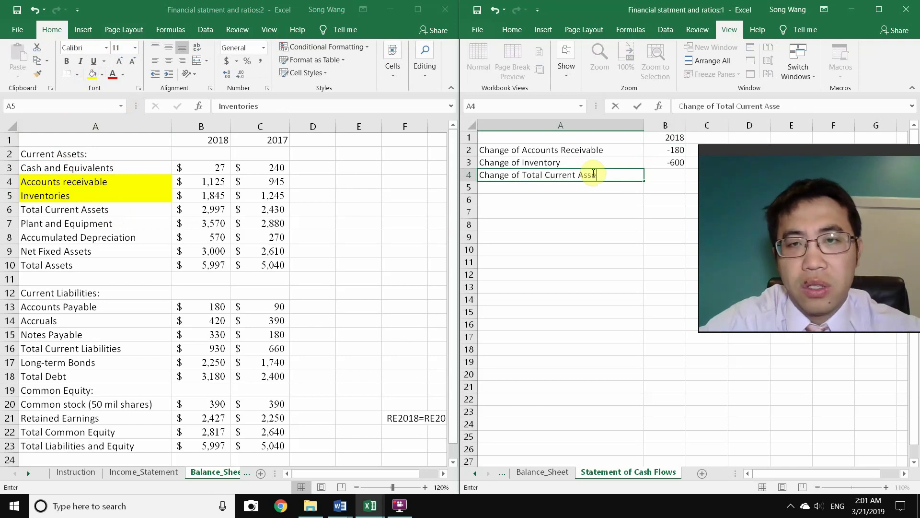
type("ts")
key("Return")
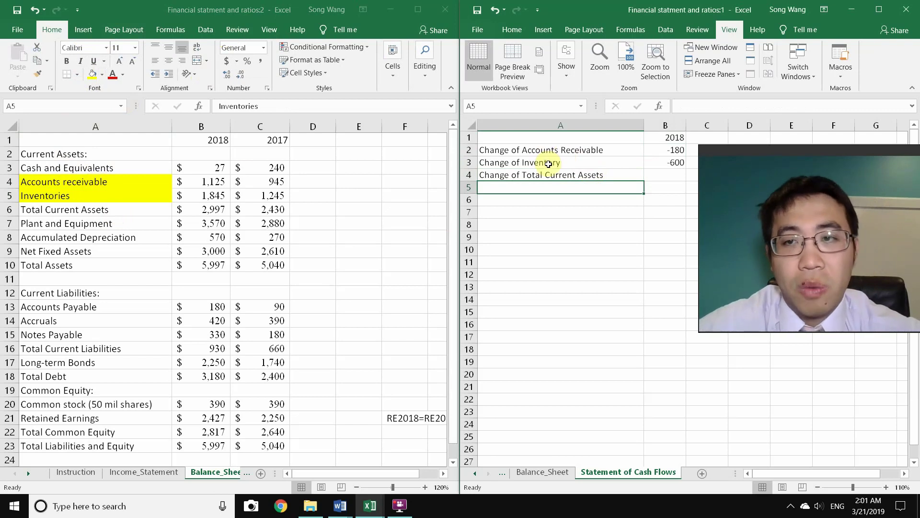
left_click(607, 176)
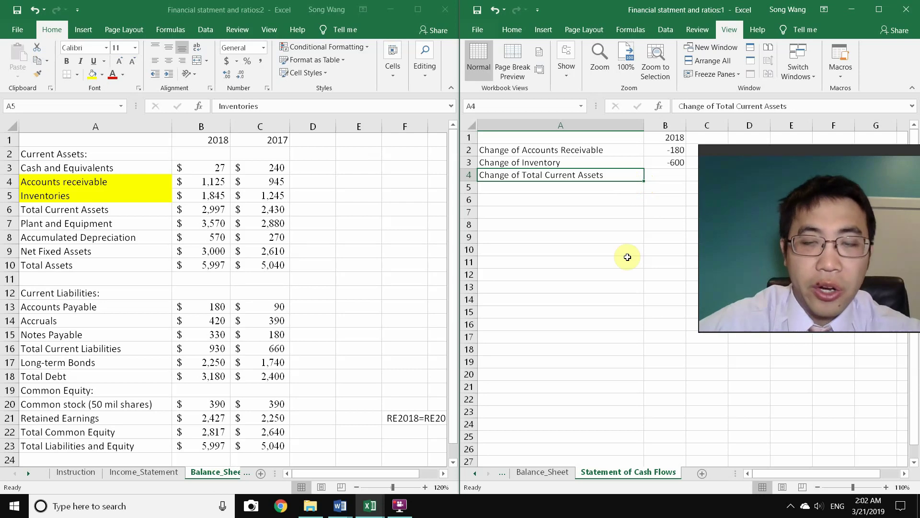
key("Delete")
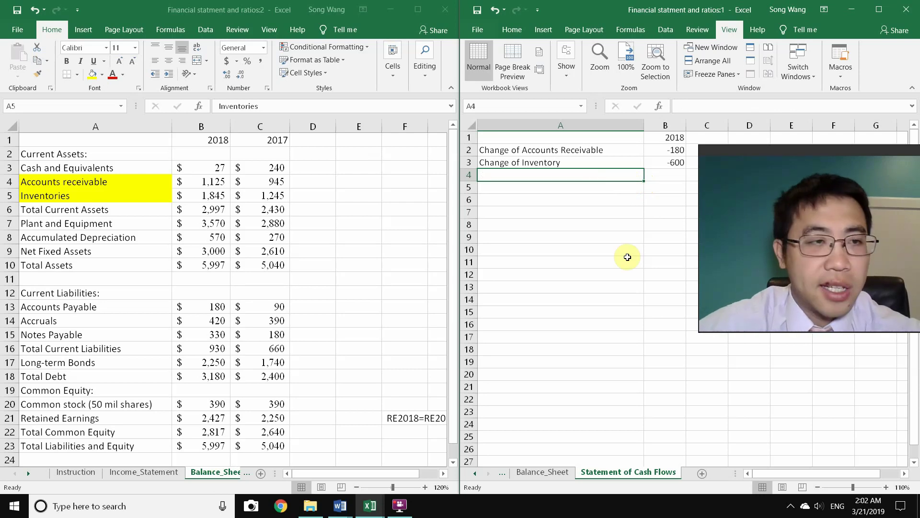
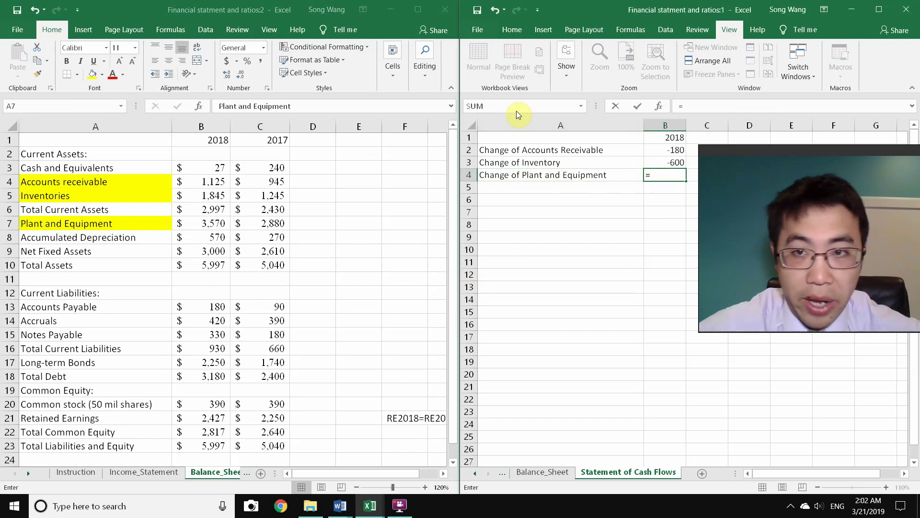
Step: Calculate the change of Plant and Equipment in B4 of Statement of Cash Flows as Balance_Sheet C7 minus B7
left_click(267, 225)
type("=")
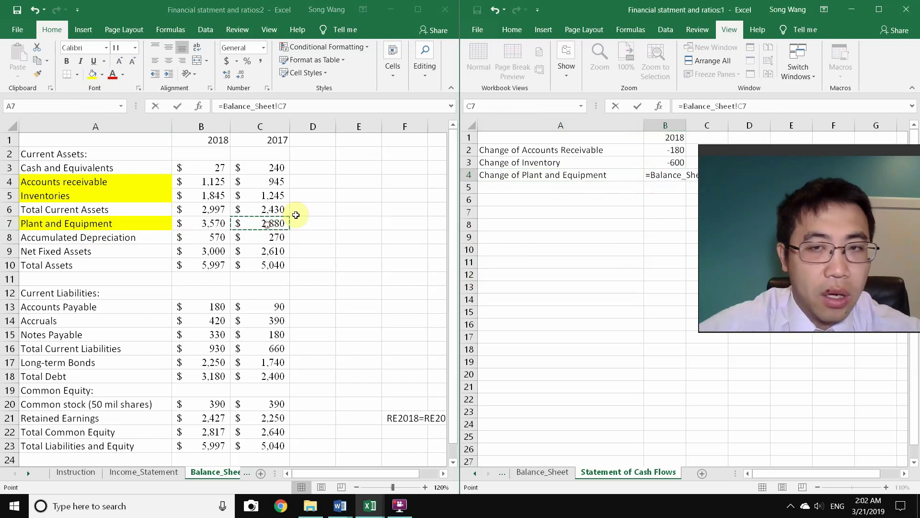
key("BackSpace")
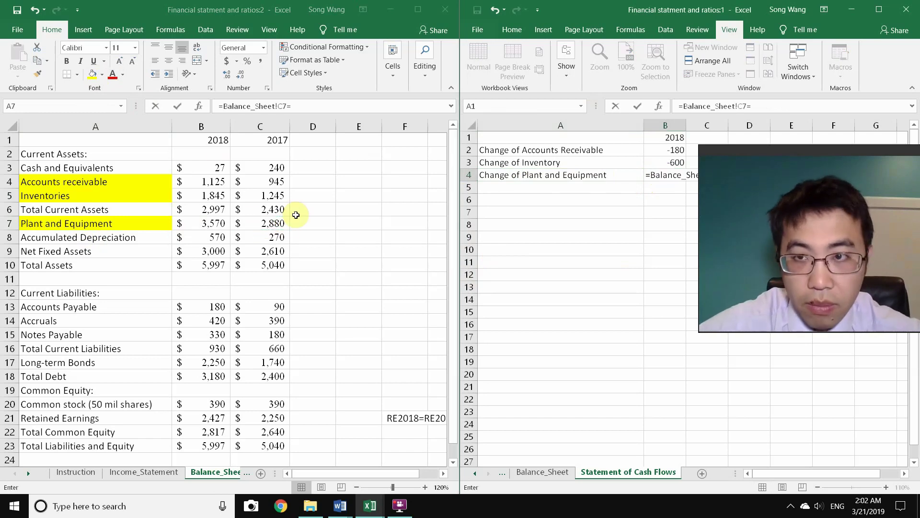
type("-")
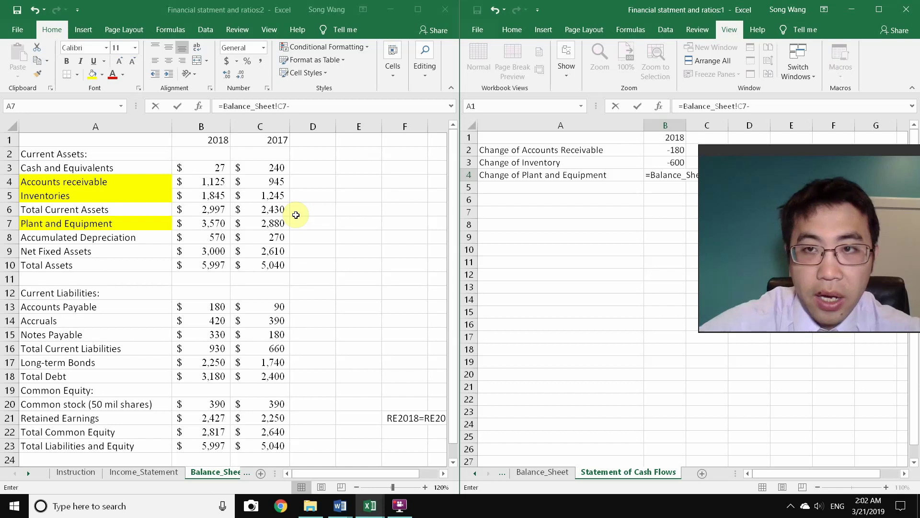
left_click(220, 226)
key("Return")
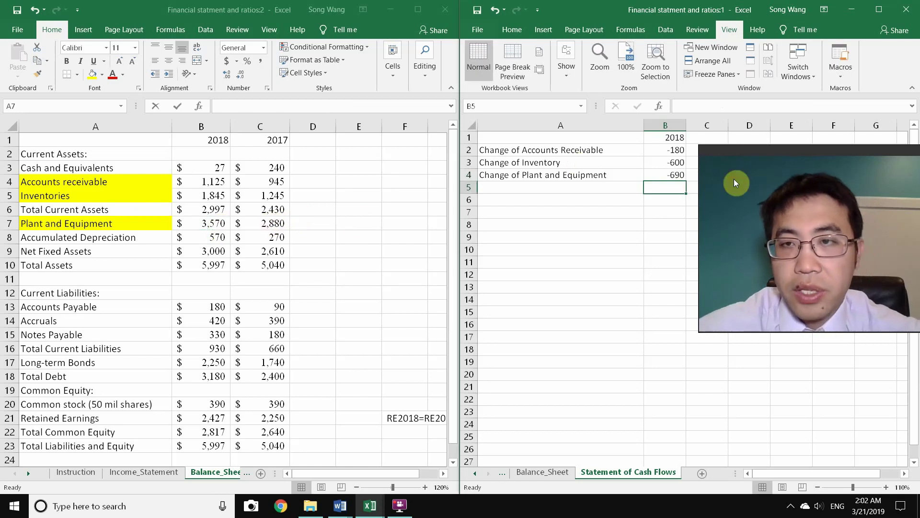
Step: Add the label "Change of Accumulated Depreciation" in A5 of Statement of Cash Flows
left_click_drag(749, 151, 745, 220)
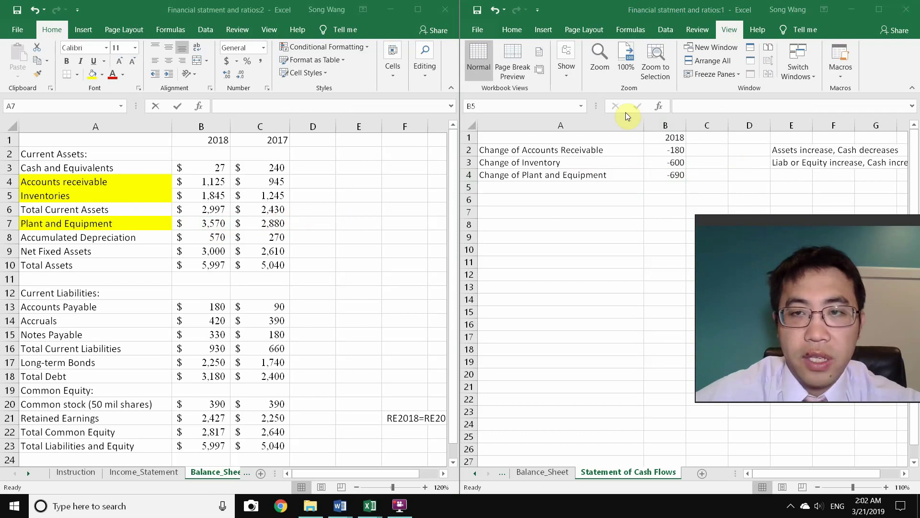
left_click(539, 191)
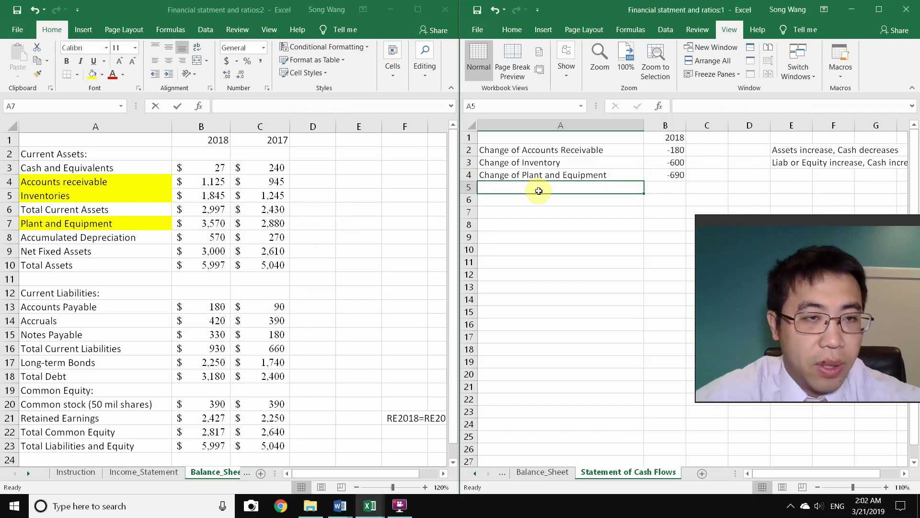
type("Change")
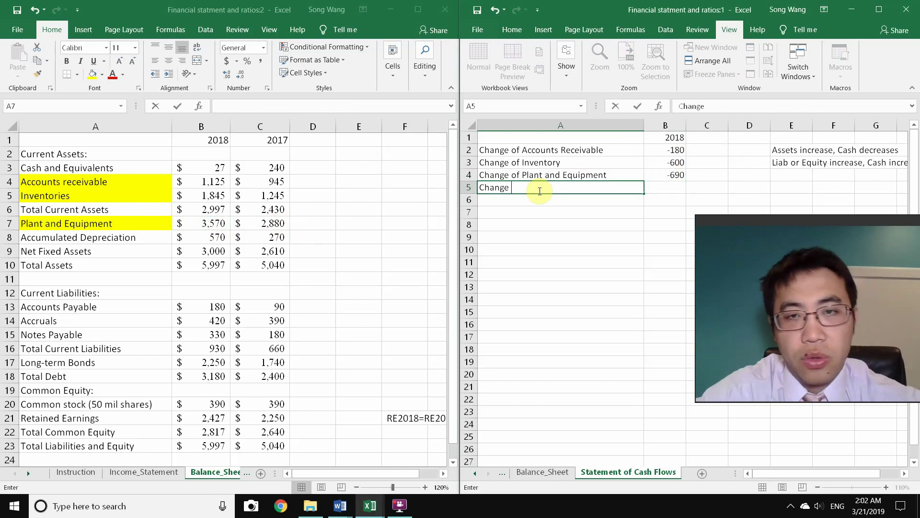
type(" of A")
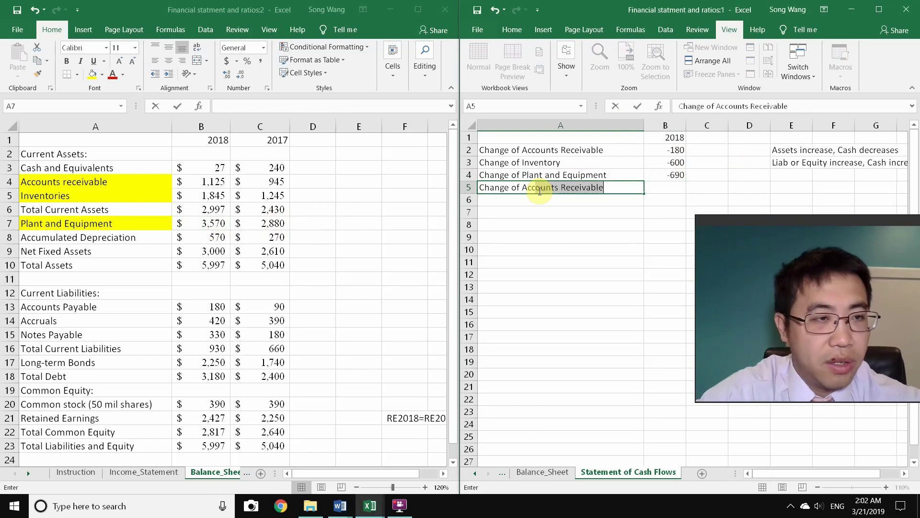
type("ccumulated Dep")
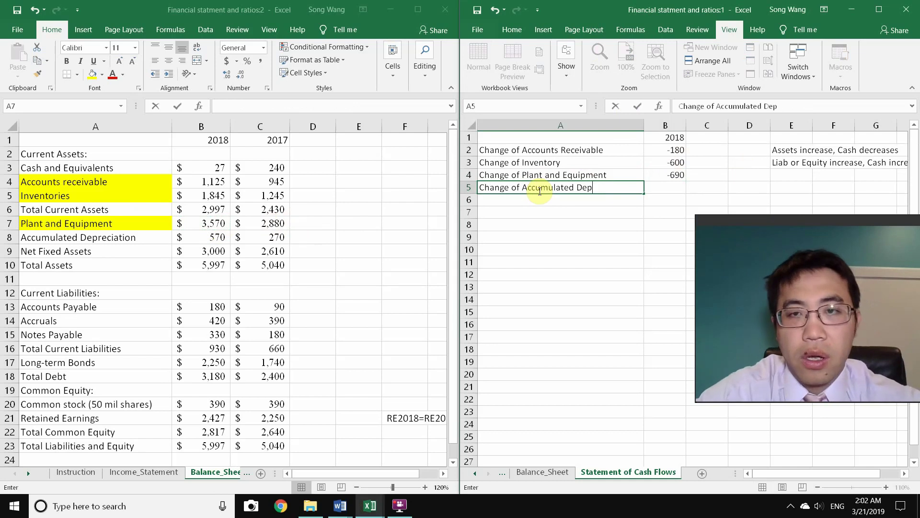
type("reciation")
key("Return")
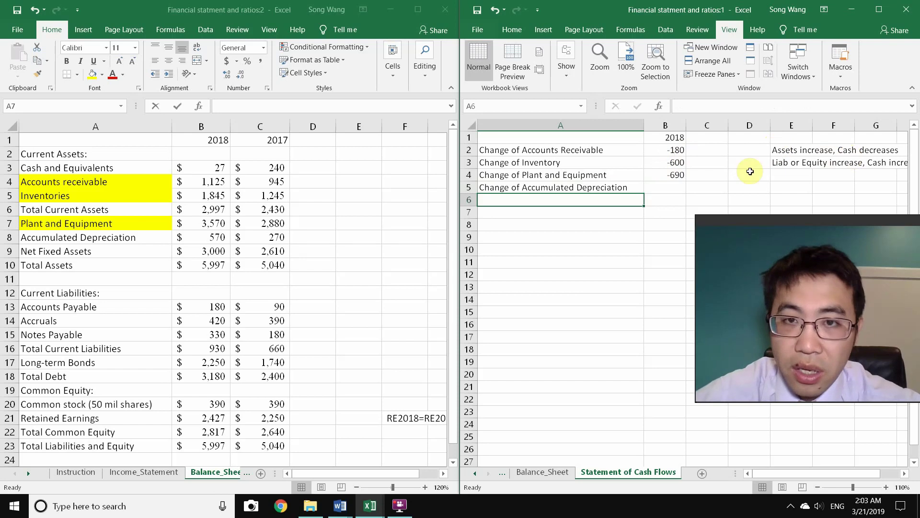
Step: Calculate the change of Accumulated Depreciation in B5 of Statement of Cash Flows as Balance_Sheet B8 minus C8
left_click(608, 189)
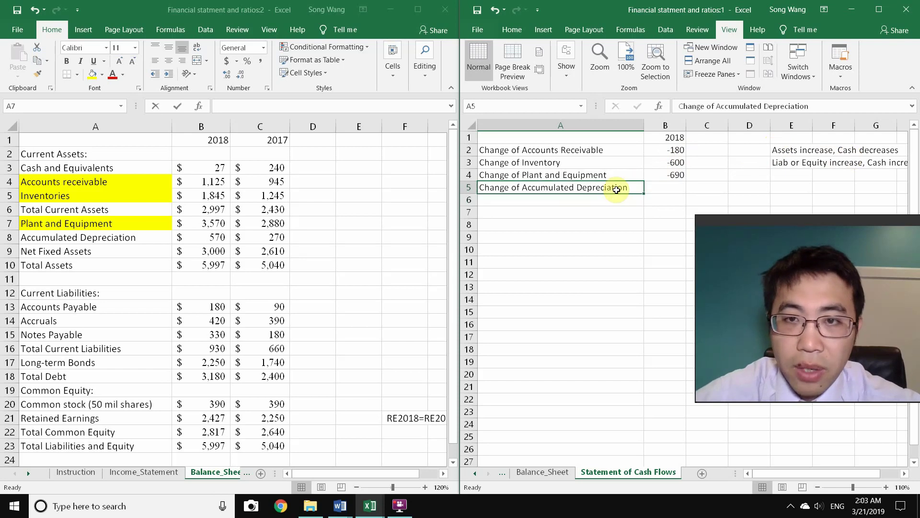
left_click(217, 235)
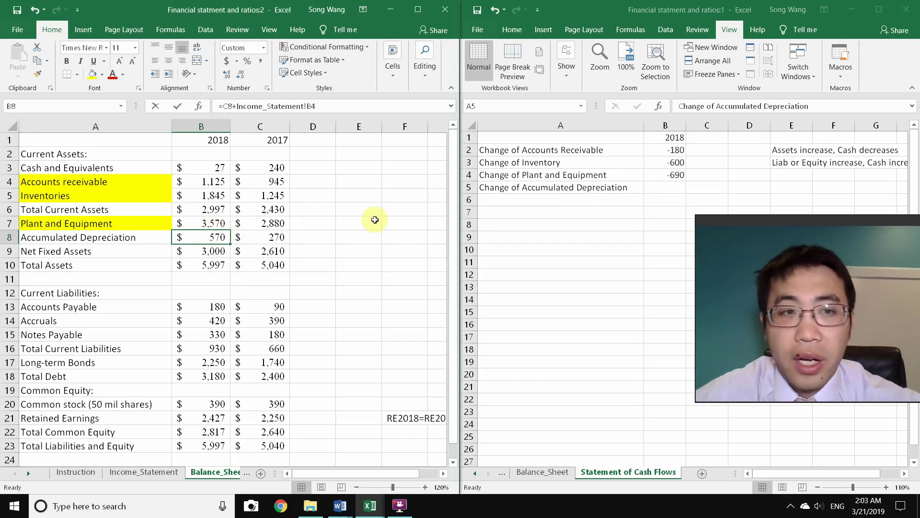
left_click(667, 186)
left_click(665, 187)
type("=")
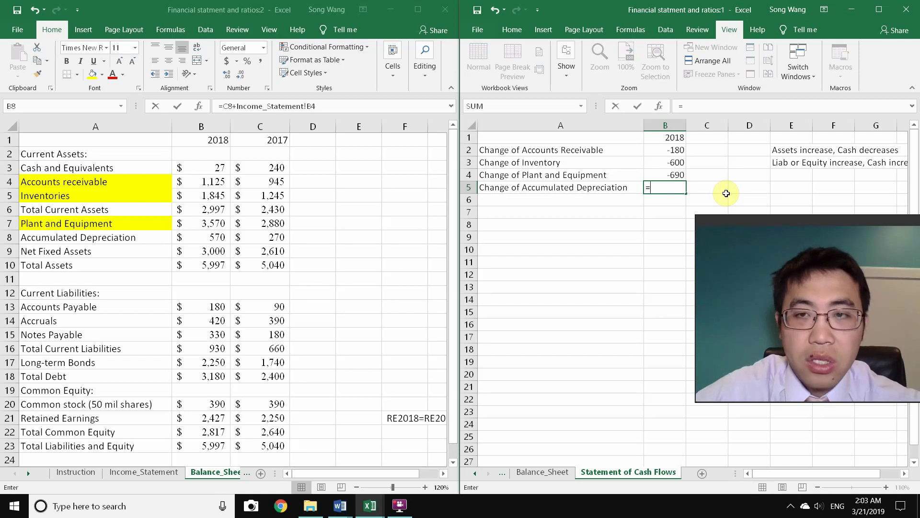
left_click(212, 237)
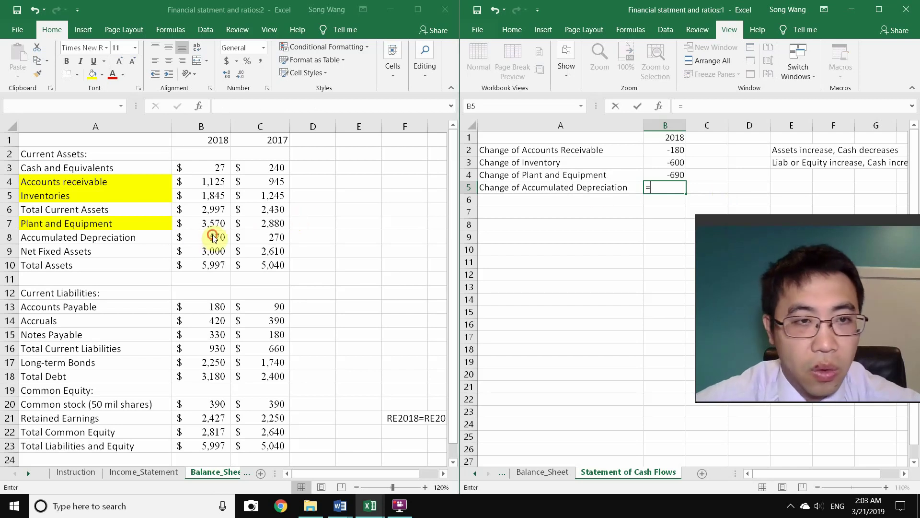
left_click(200, 237)
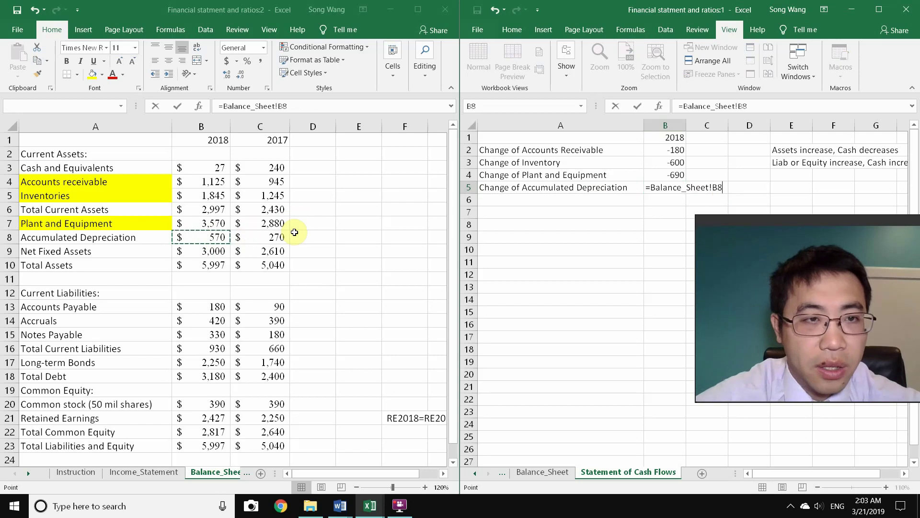
type("-")
left_click(268, 238)
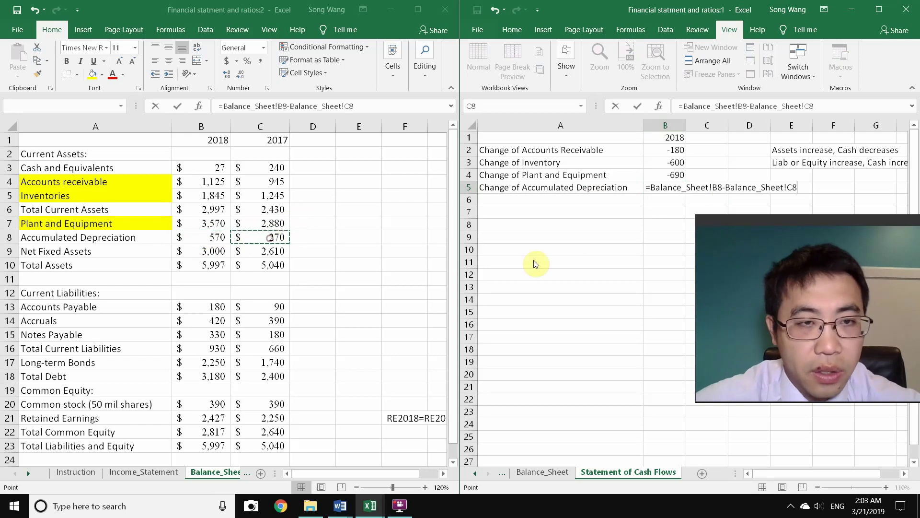
key("Return")
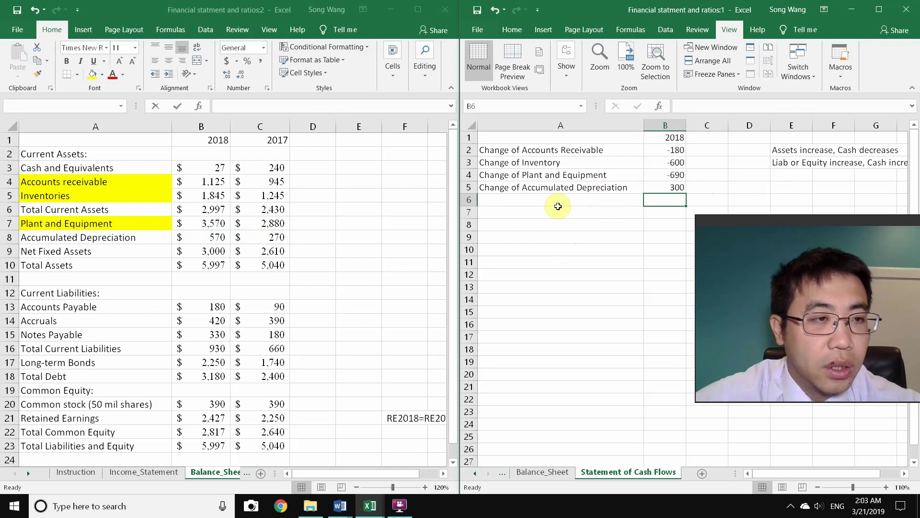
Step: Highlight the Accumulated Depreciation label in A8 of Balance_Sheet with yellow fill and inspect the 2018 Net Fixed Assets formula in B9
left_click(85, 238)
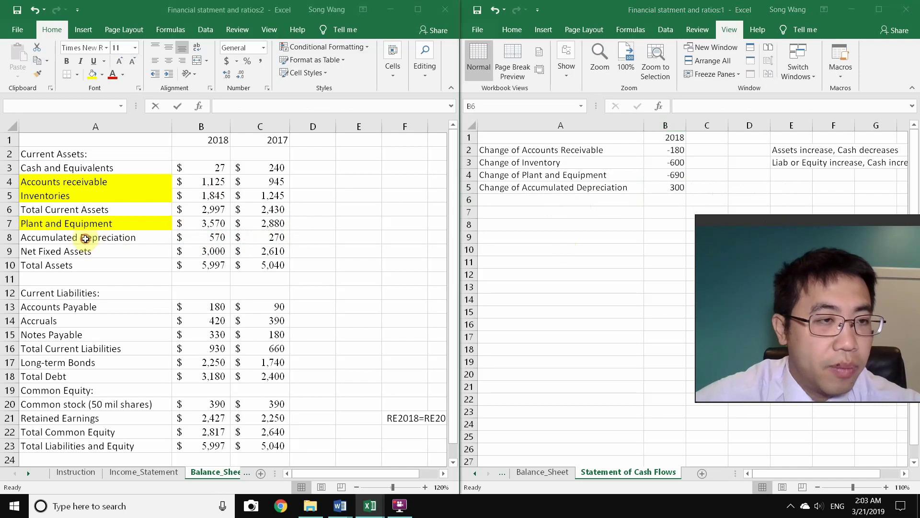
left_click(92, 74)
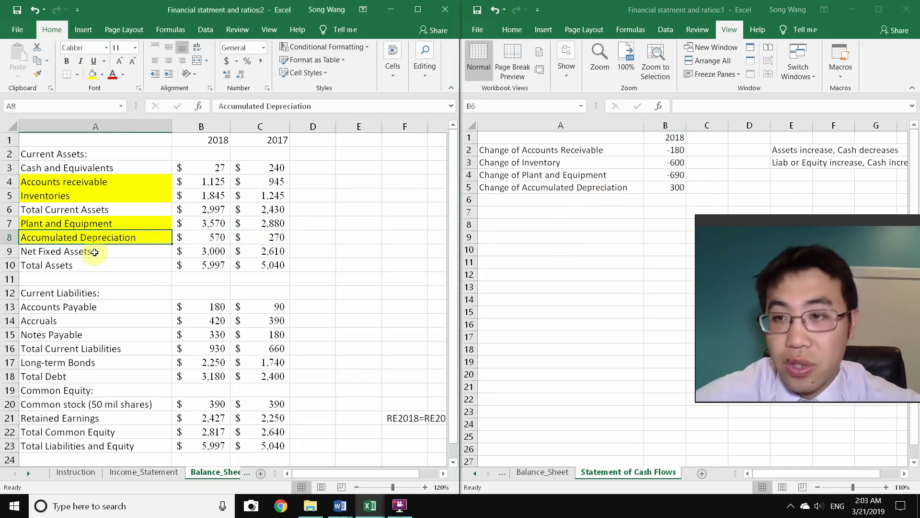
left_click(217, 251)
double_click(217, 251)
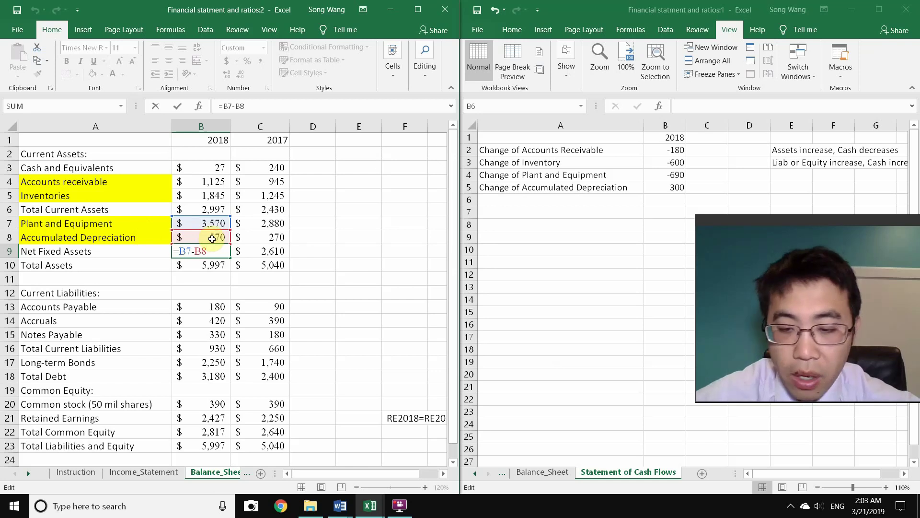
key("Return")
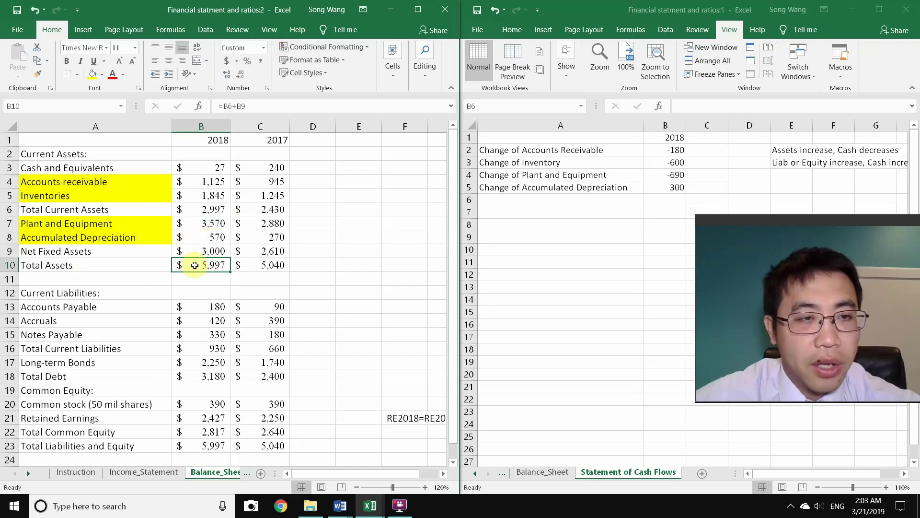
Step: Add the label "Change of Accounts Payable" in A6 of Statement of Cash Flows
left_click(581, 215)
left_click(569, 202)
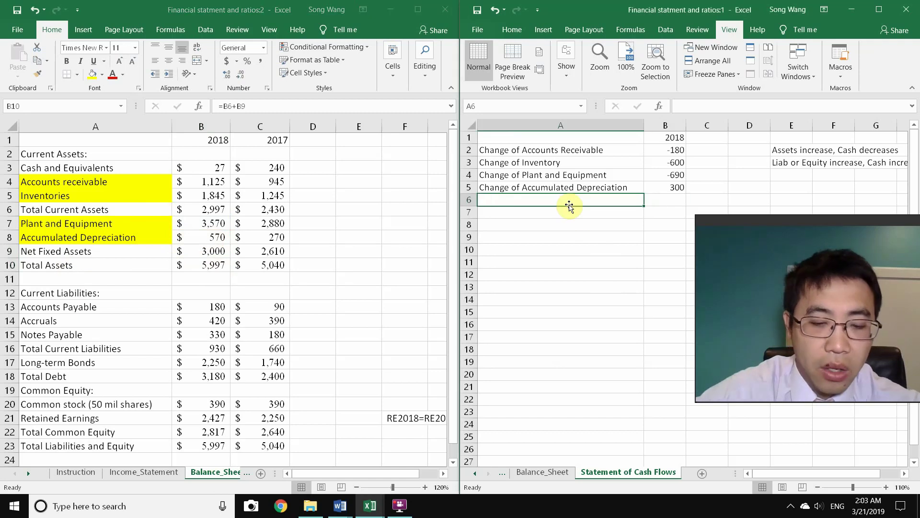
type("Change")
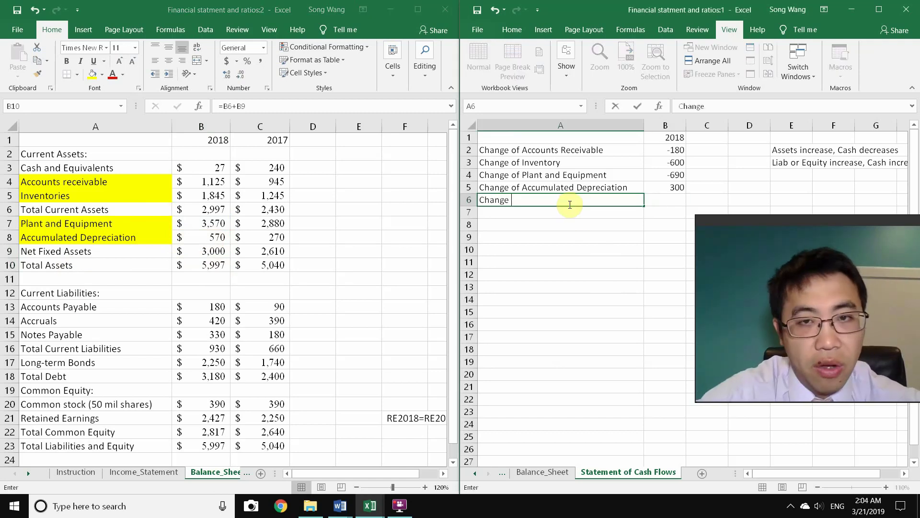
type(" of ")
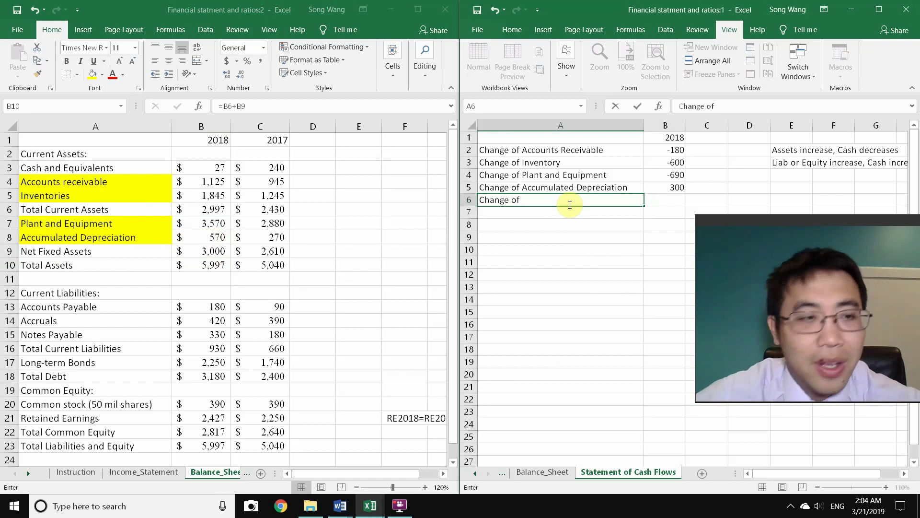
type("Ac")
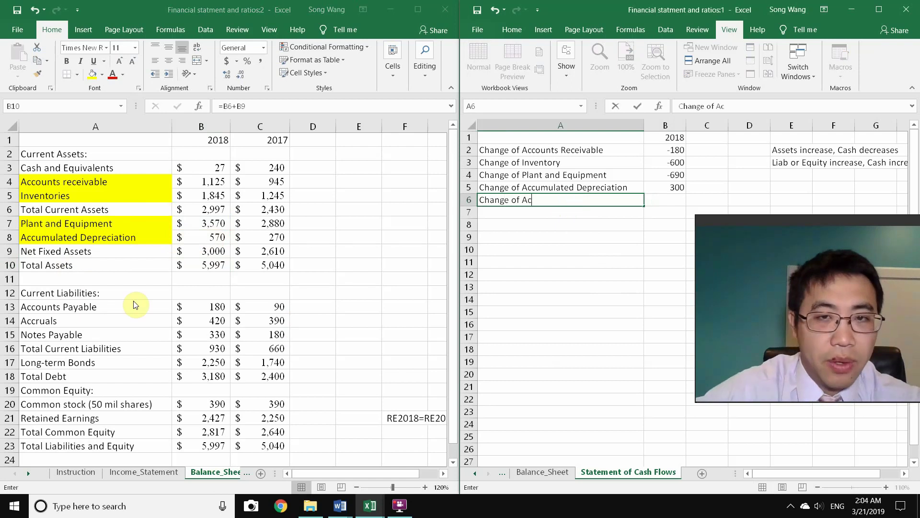
type("counts Payable")
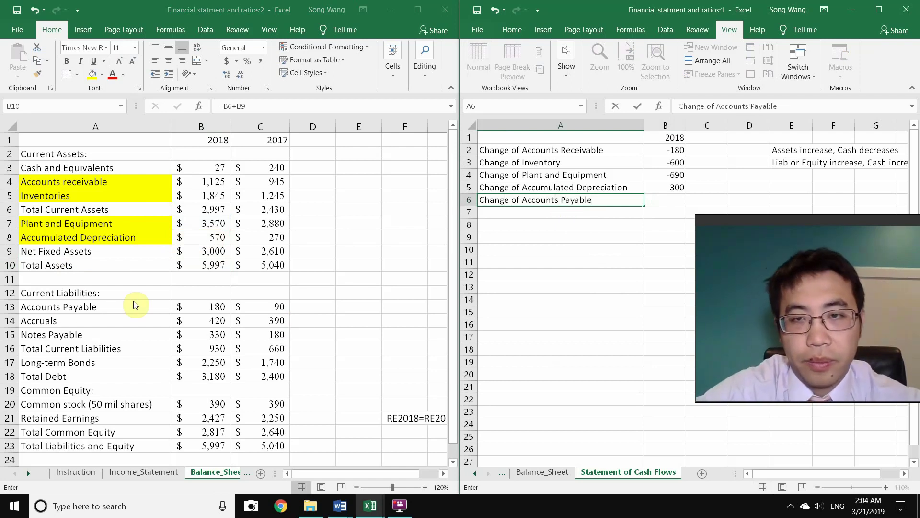
key("Return")
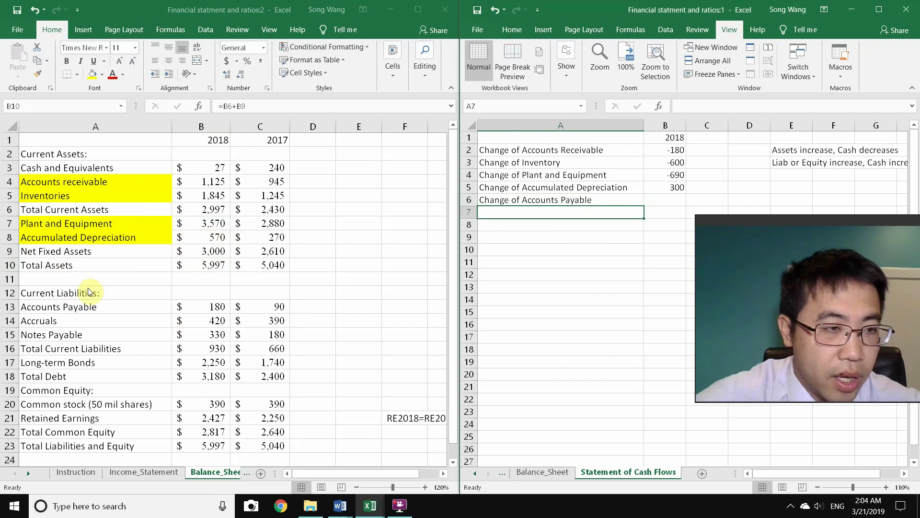
Step: Highlight the Accounts Payable, Accruals and Notes Payable labels in A13 to A15 of Balance_Sheet with yellow fill
left_click(86, 303)
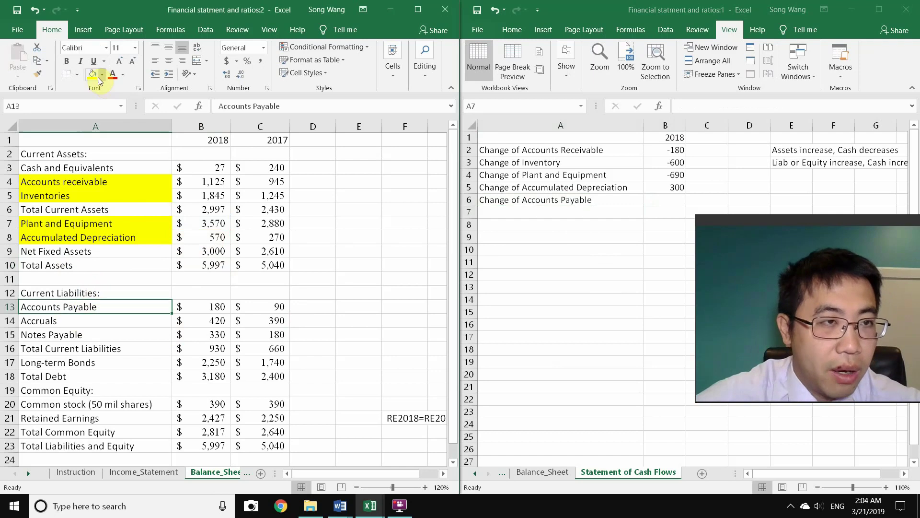
left_click(92, 74)
left_click(91, 324)
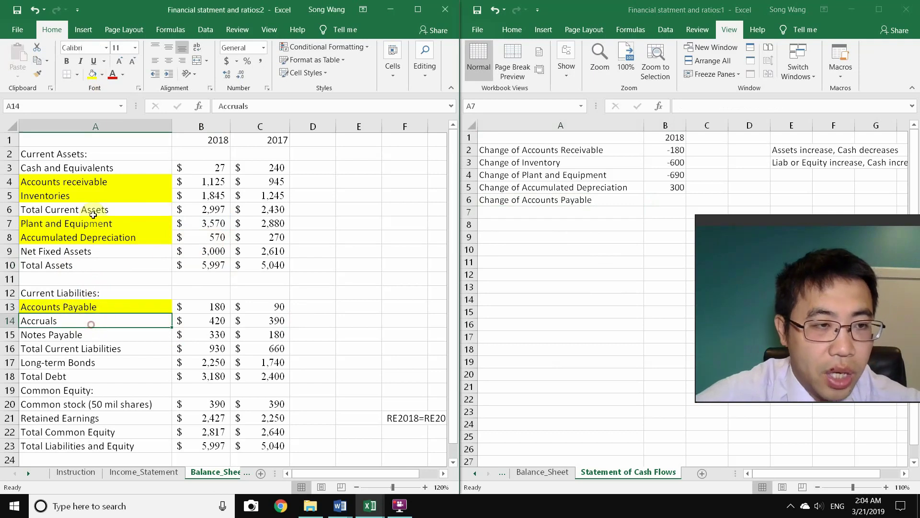
left_click(91, 75)
left_click(74, 337)
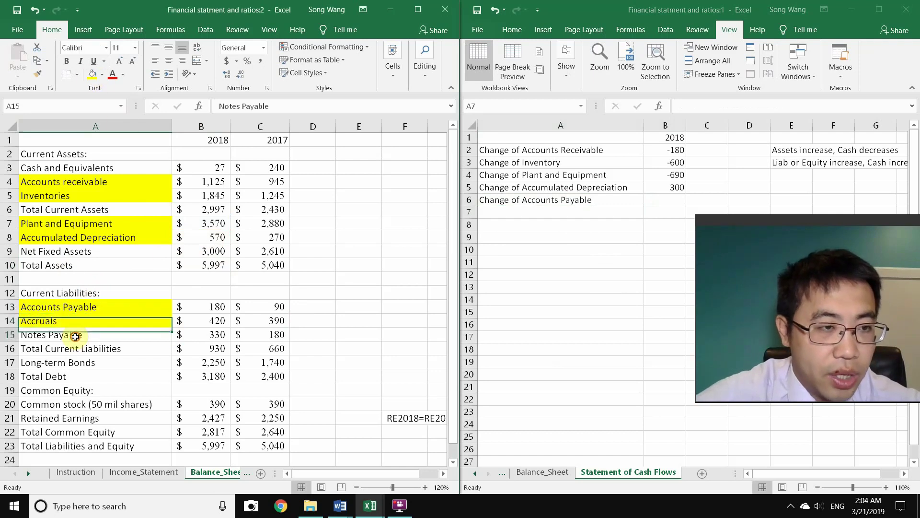
left_click(92, 75)
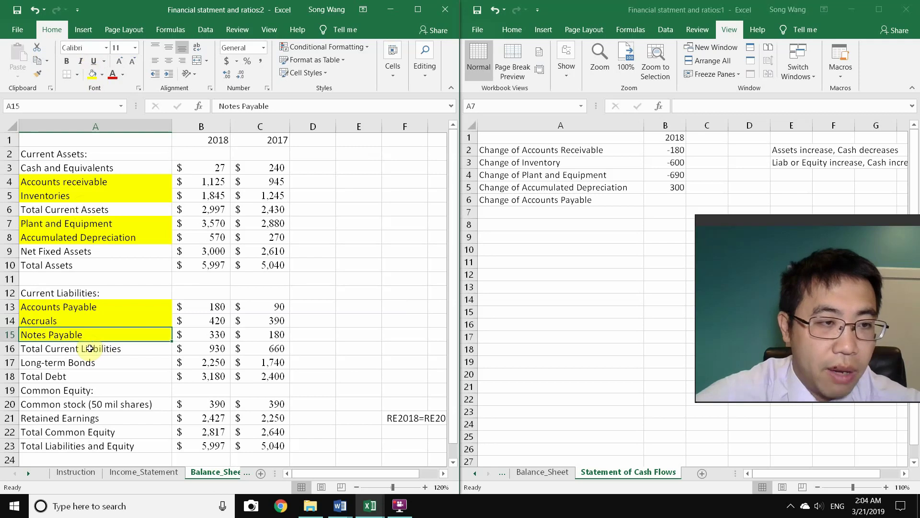
Step: Highlight the Long-term Bonds, Common stock and Retained Earnings labels of Balance_Sheet with yellow fill and inspect the 2018 Total Liabilities and Equity formula in B23
left_click(125, 347)
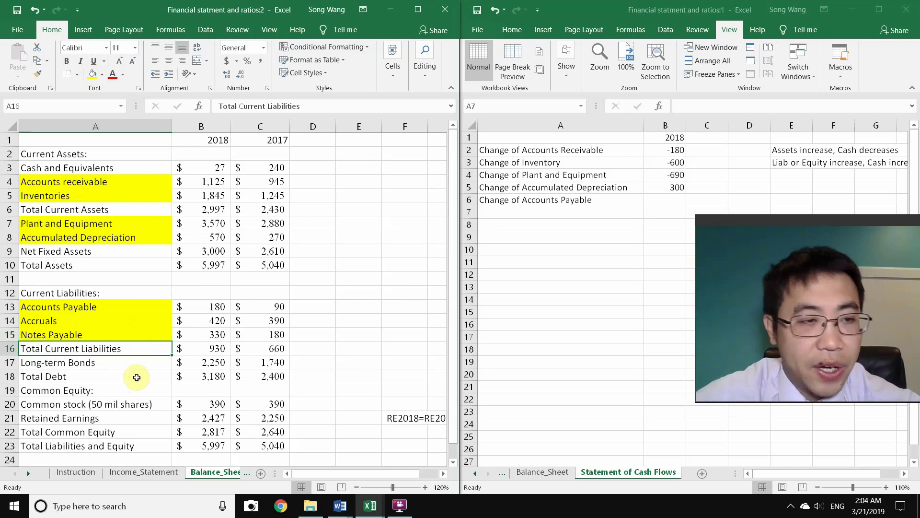
left_click(91, 365)
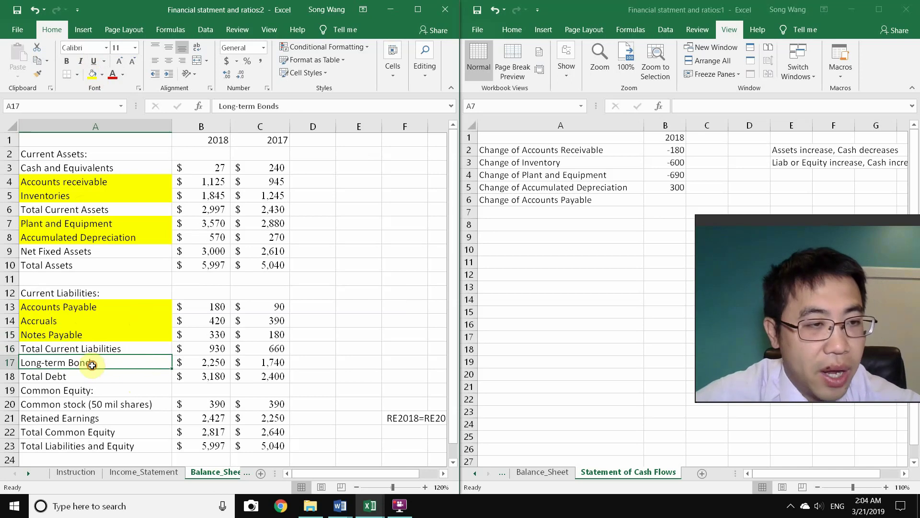
left_click(93, 75)
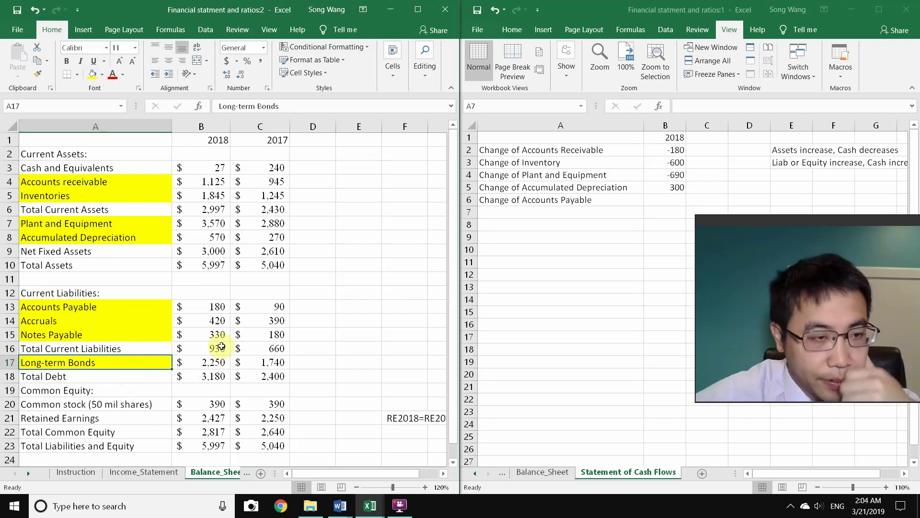
left_click(87, 404)
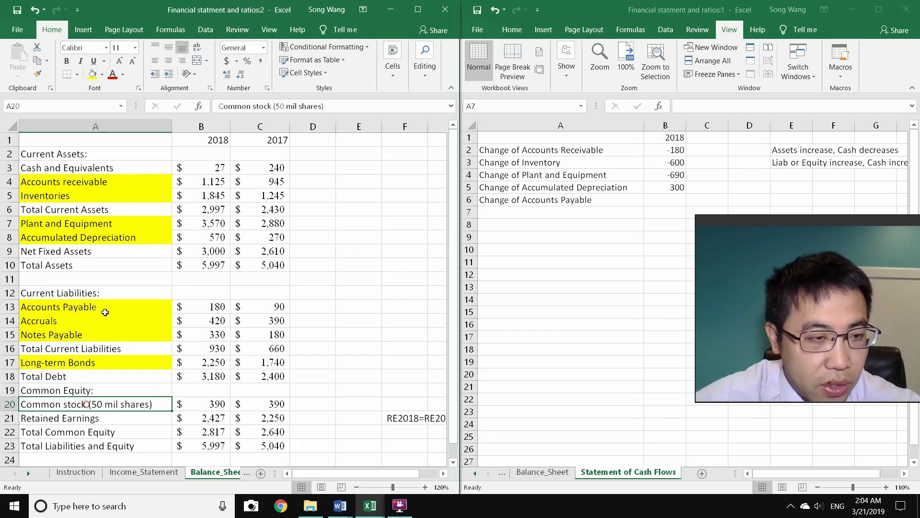
left_click(89, 74)
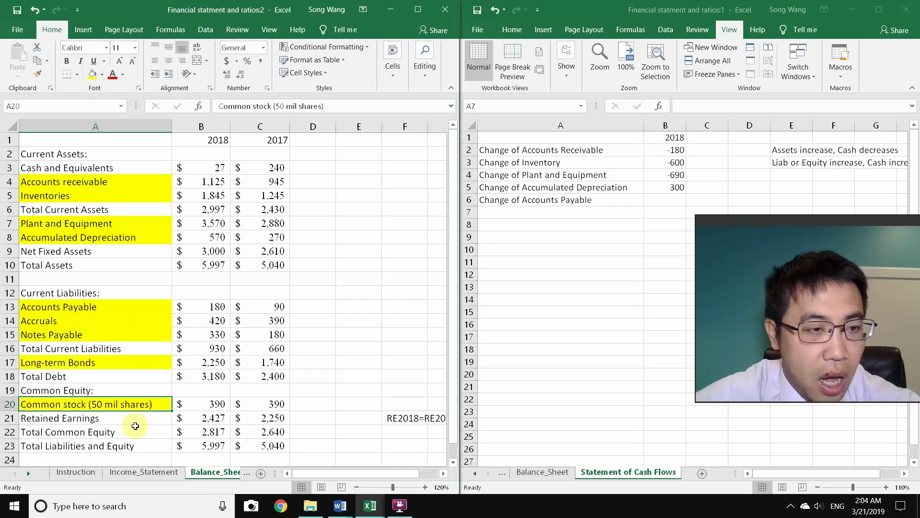
left_click(102, 420)
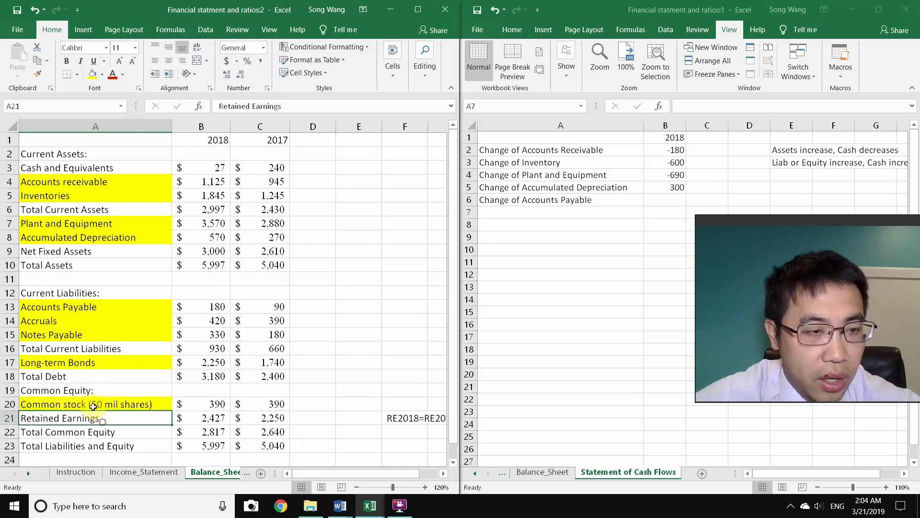
left_click(91, 74)
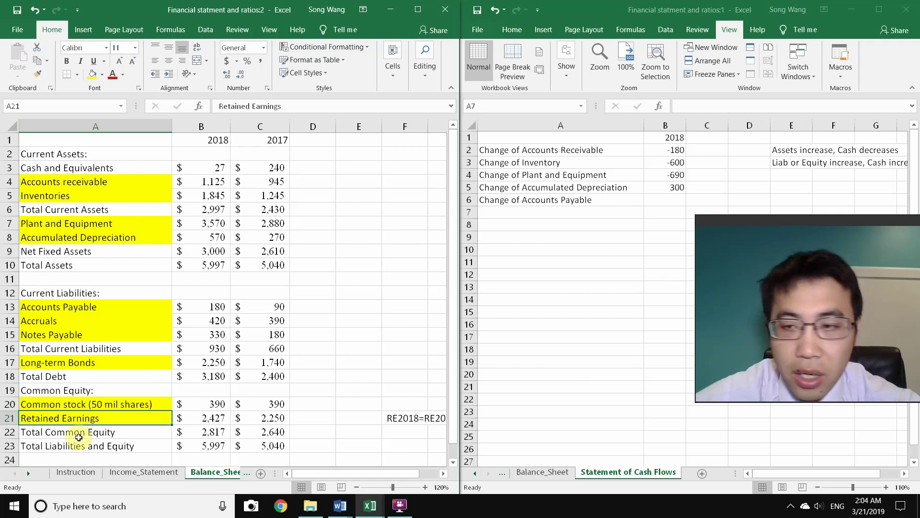
left_click(102, 435)
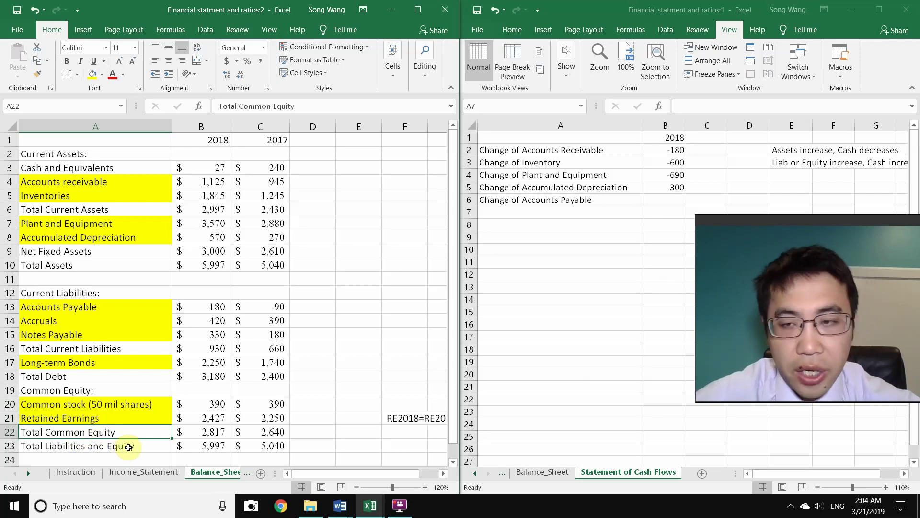
left_click_drag(126, 447, 222, 444)
left_click(222, 444)
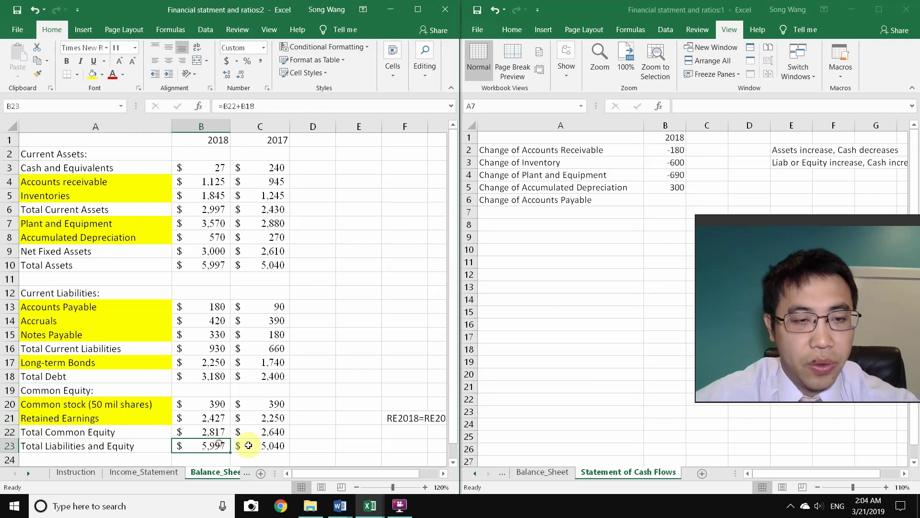
Step: Add the label "Change of Accruals" in A7 of Statement of Cash Flows
left_click(603, 198)
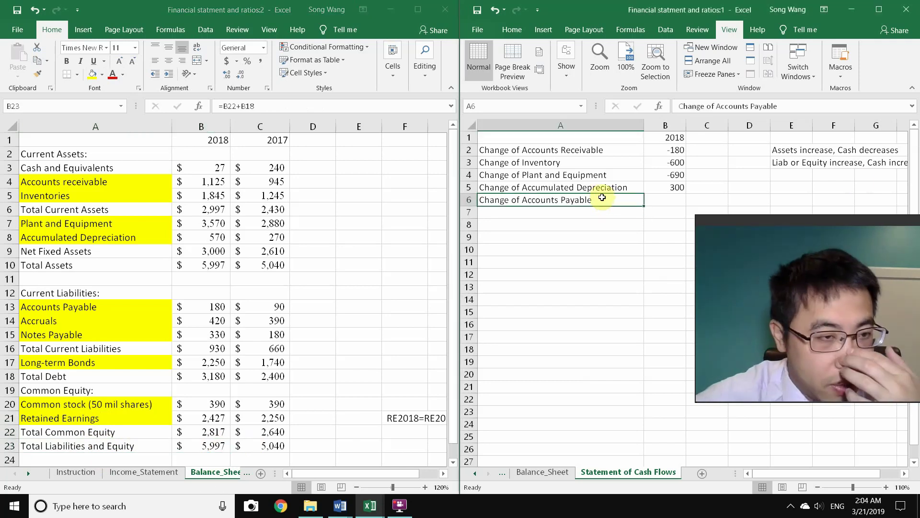
left_click(582, 212)
type("Change of")
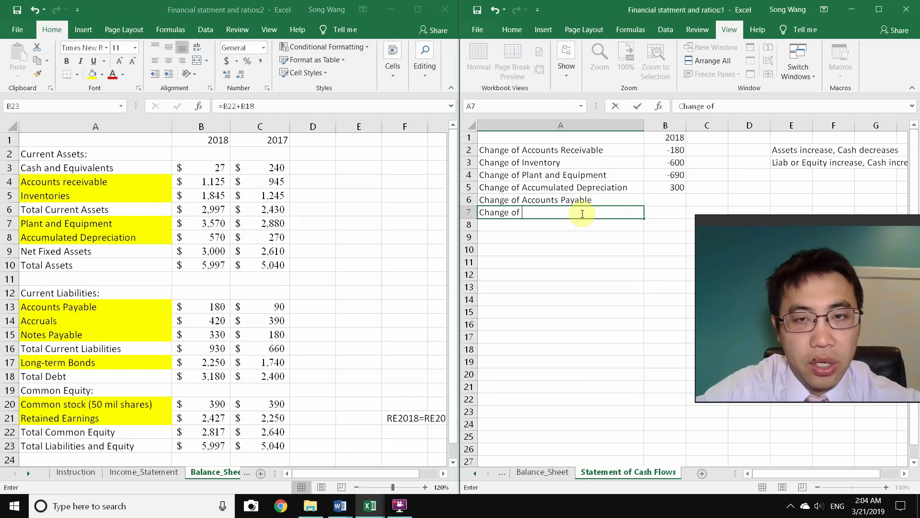
type(" Ac")
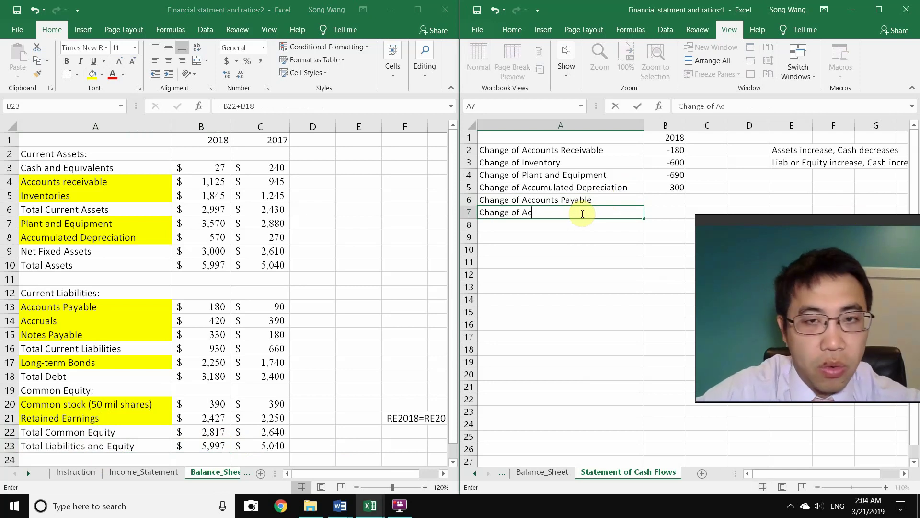
type("cruals")
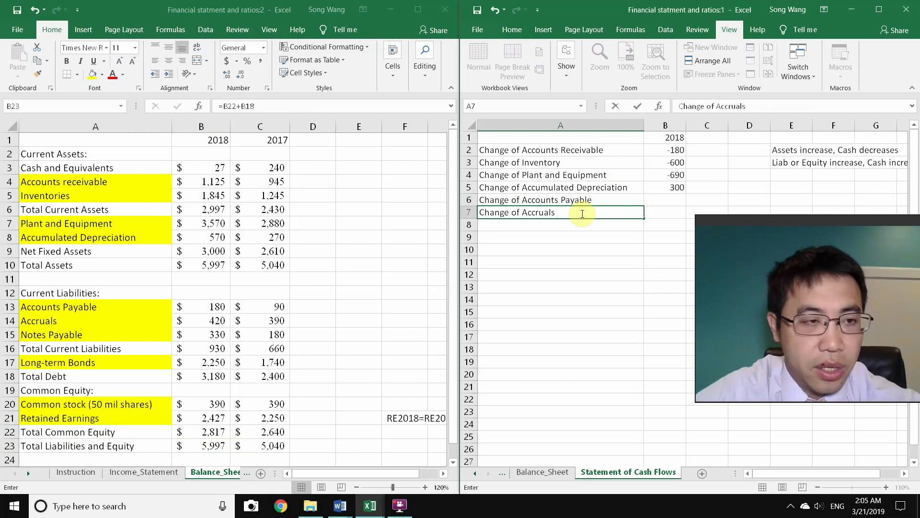
key("ctrl+Return")
key("Return")
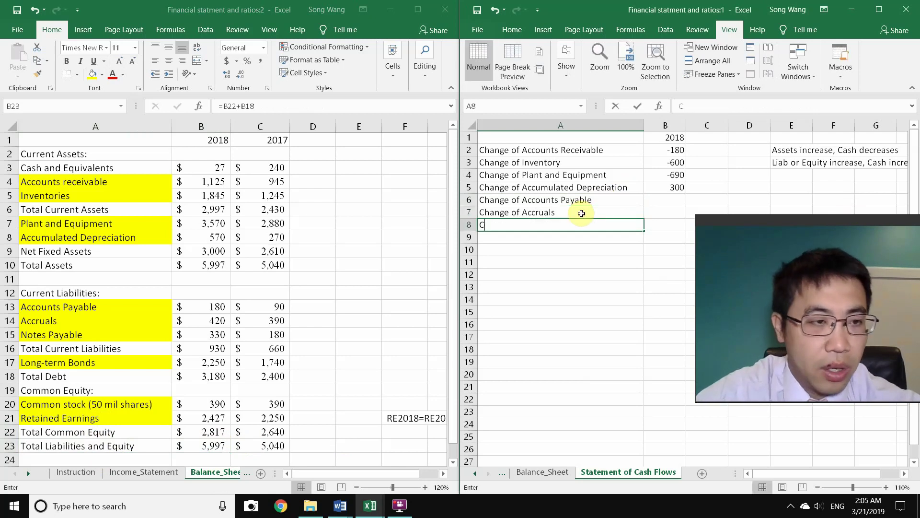
Step: Add the label "Change of Notes Payable" in A8 of Statement of Cash Flows
type("Change of Note")
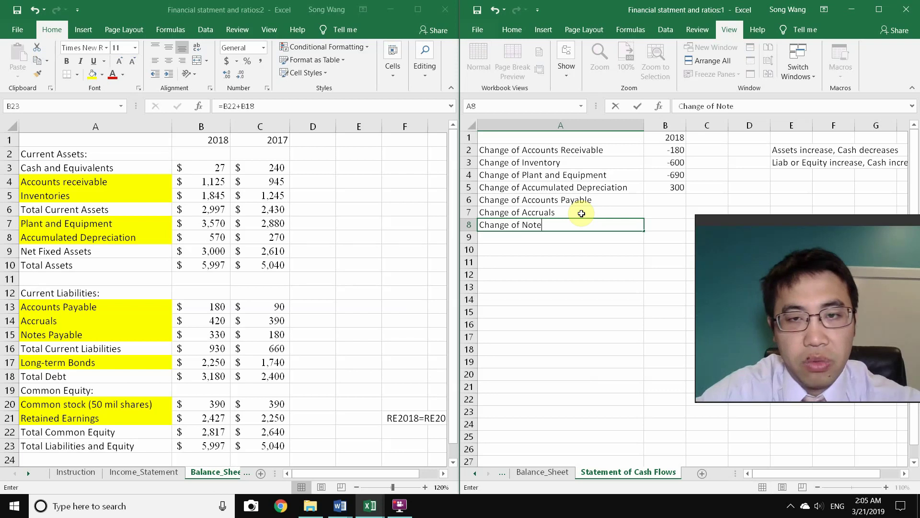
type("s Payable")
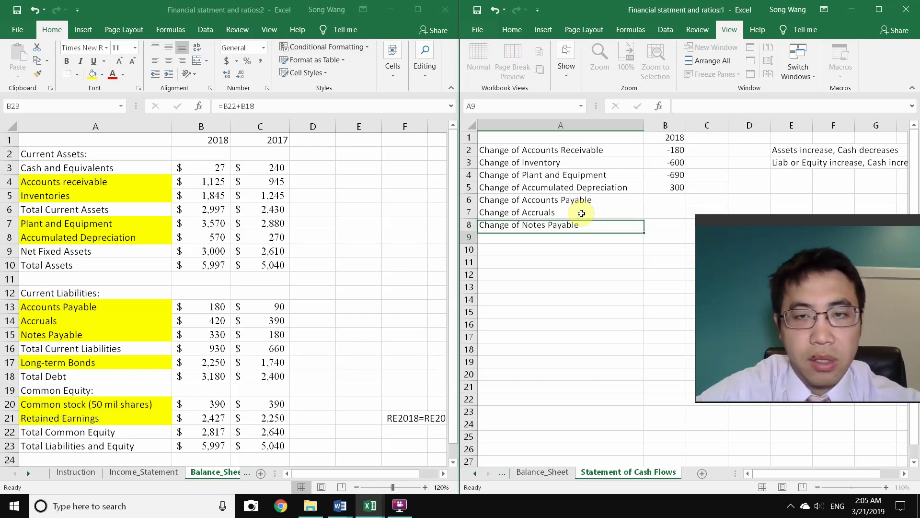
key("Return")
Step: Review the liability rule in E3 and calculate the change of Accounts Payable in B6 of Statement of Cash Flows as Balance_Sheet B13 minus C13
left_click_drag(917, 160, 917, 172)
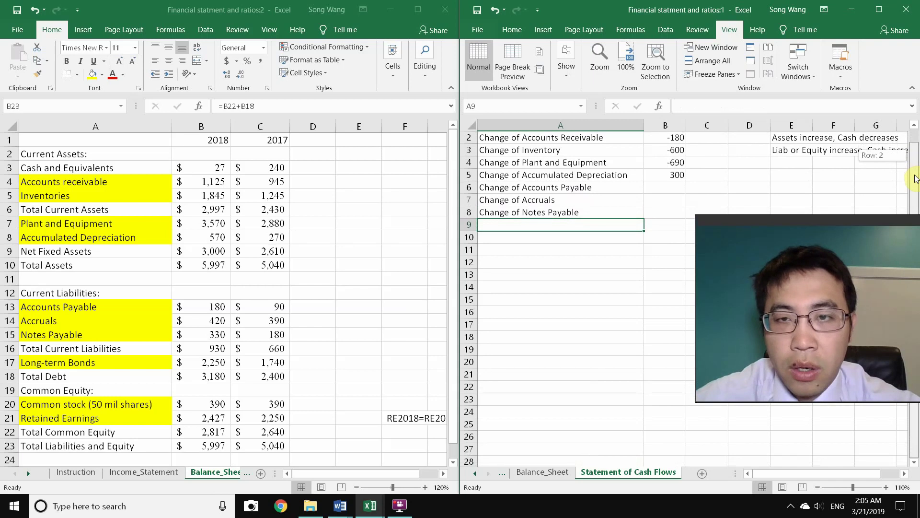
left_click(790, 151)
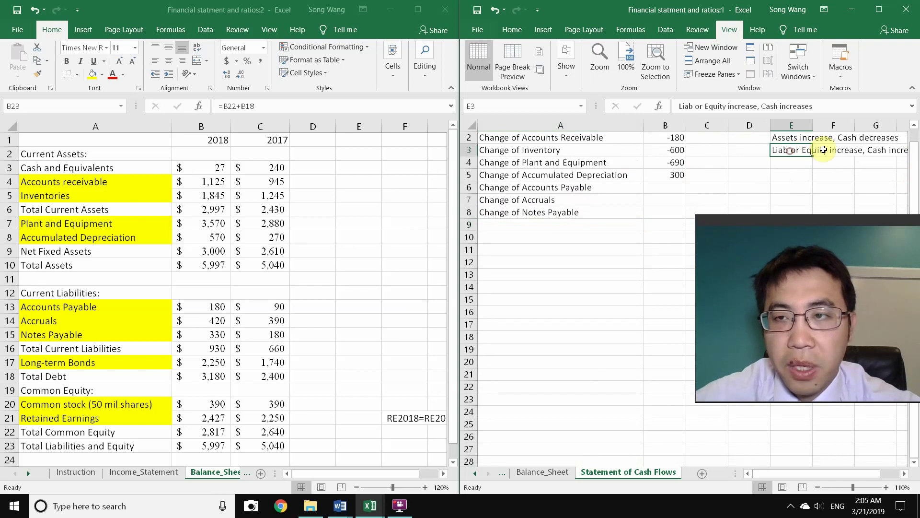
left_click_drag(821, 471, 835, 467)
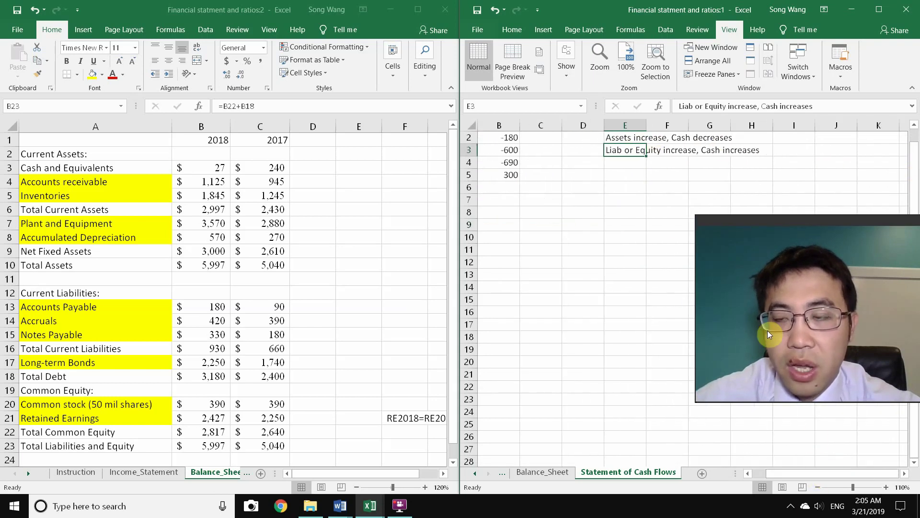
left_click_drag(782, 475, 755, 479)
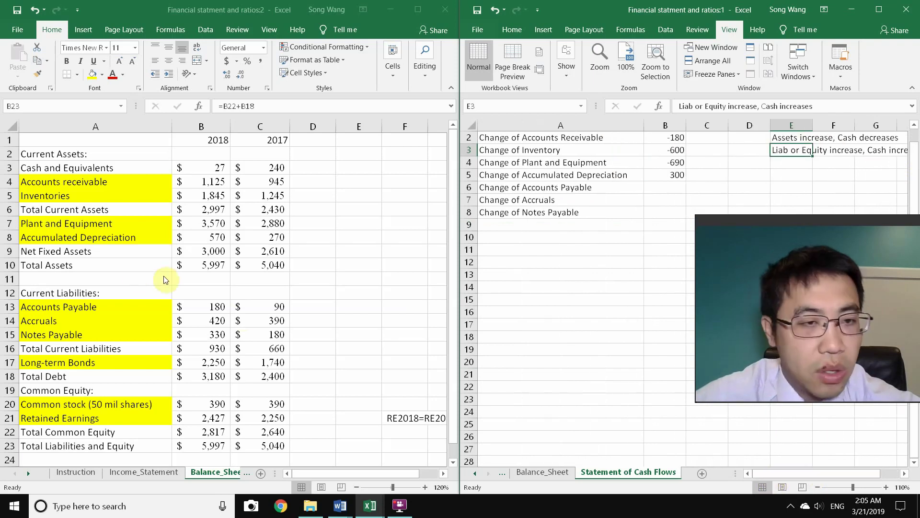
left_click(272, 307)
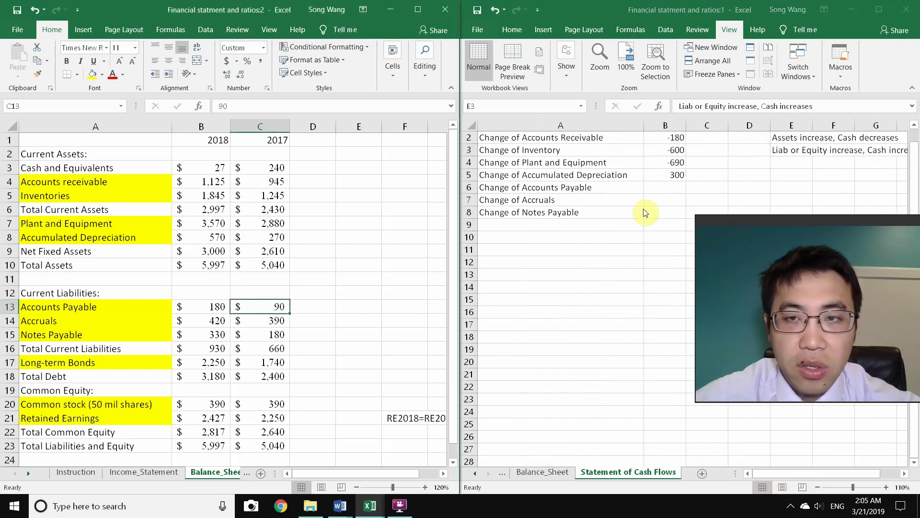
left_click(675, 187)
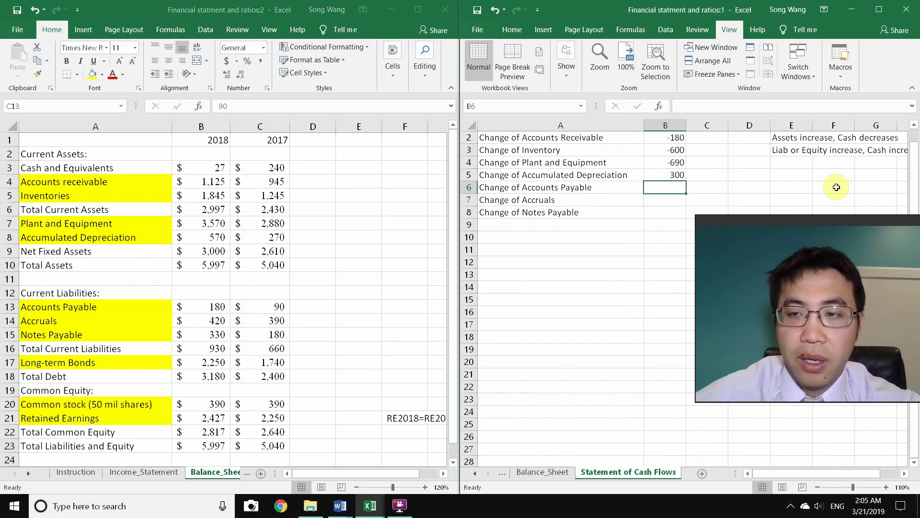
type("=")
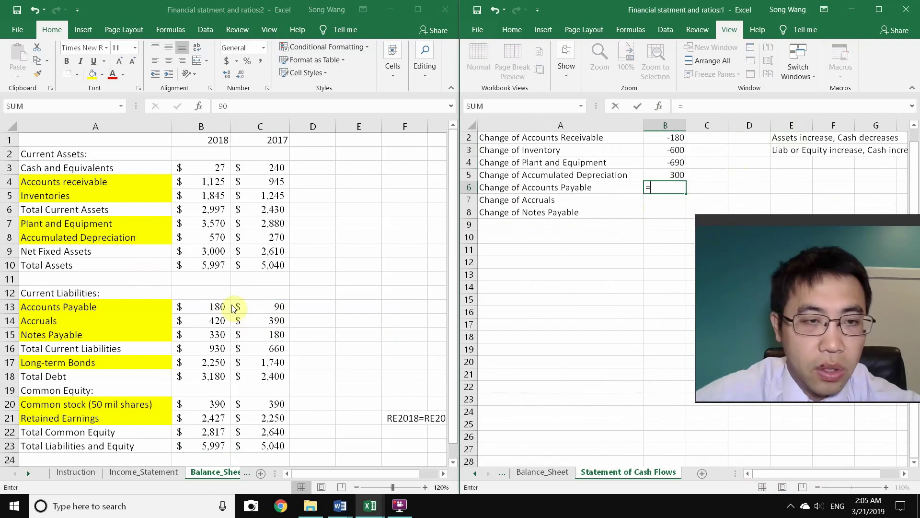
left_click(218, 307)
type("-")
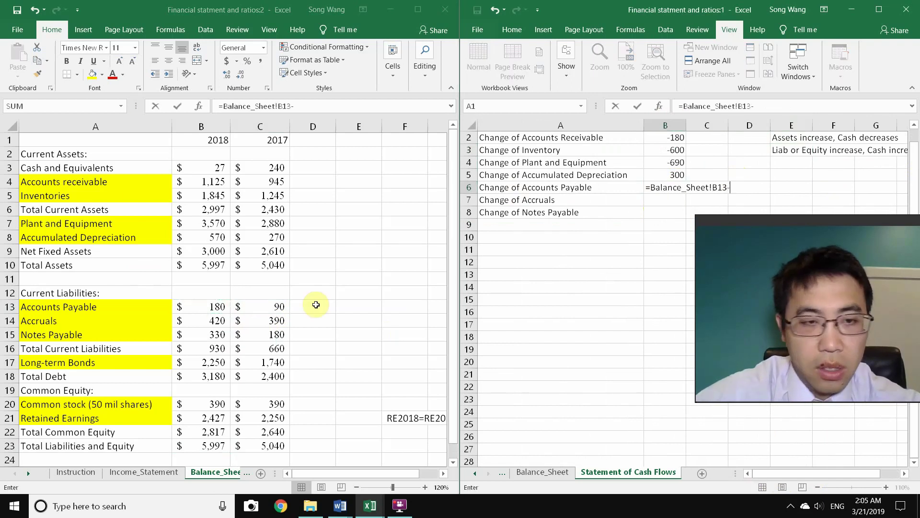
left_click(278, 306)
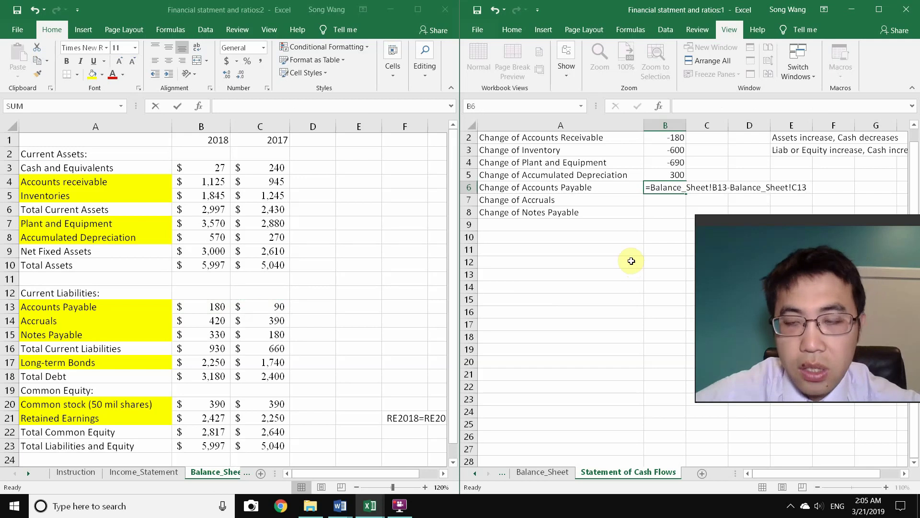
Step: Confirm the Accounts Payable change in B6, copy its formula down to B7:B8 for Accruals and Notes Payable, and check B7
key("Return")
left_click(662, 184)
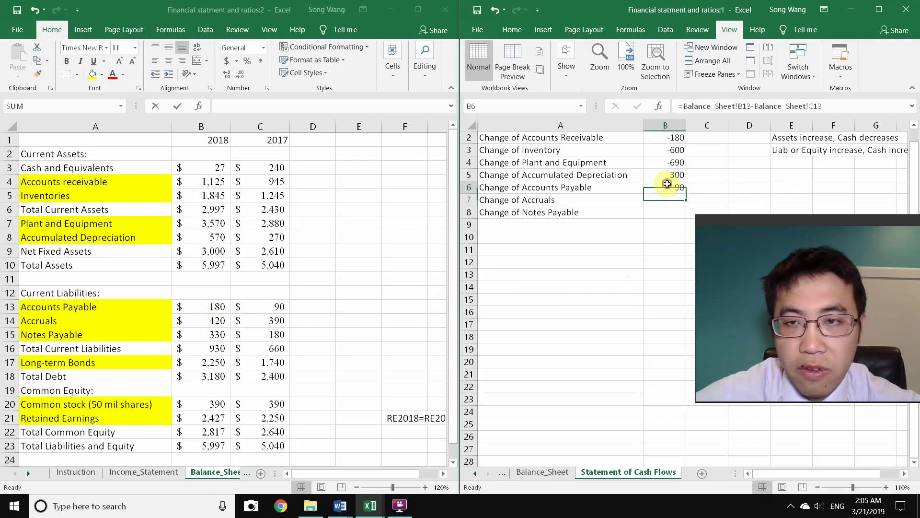
left_click_drag(686, 193, 688, 218)
double_click(677, 200)
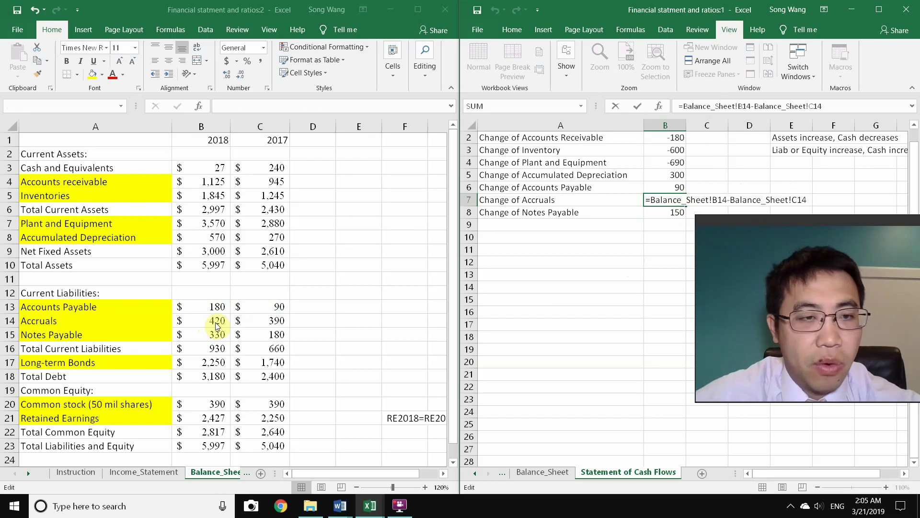
key("Return")
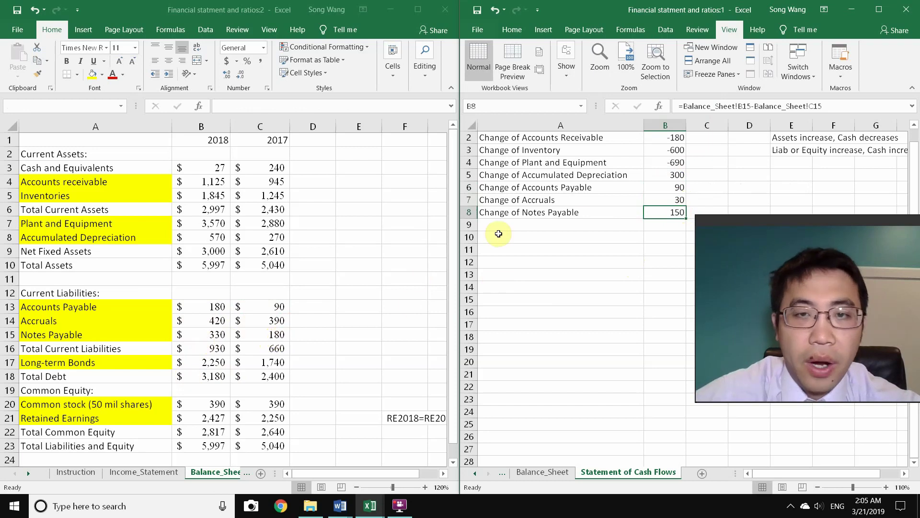
Step: Add the label "Change of Long-term Bonds" in A9 of Statement of Cash Flows
left_click(532, 227)
type("Chan")
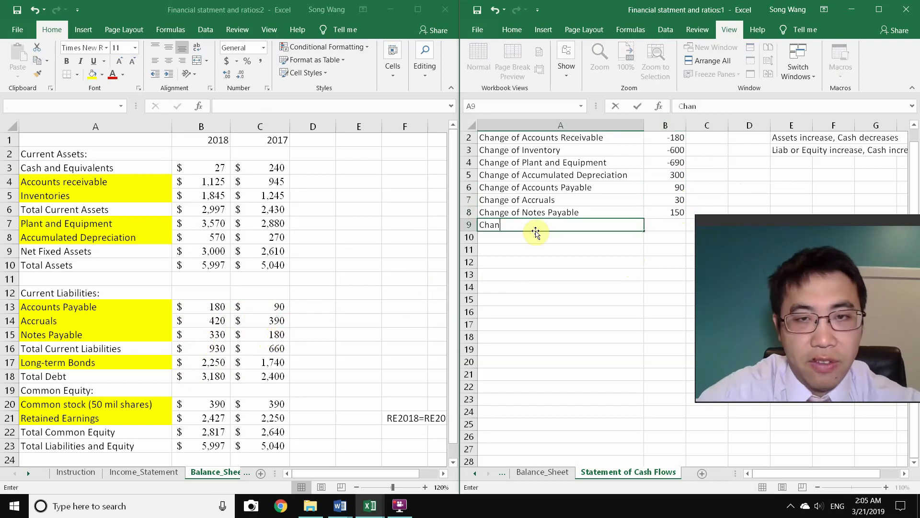
type("ge of Long")
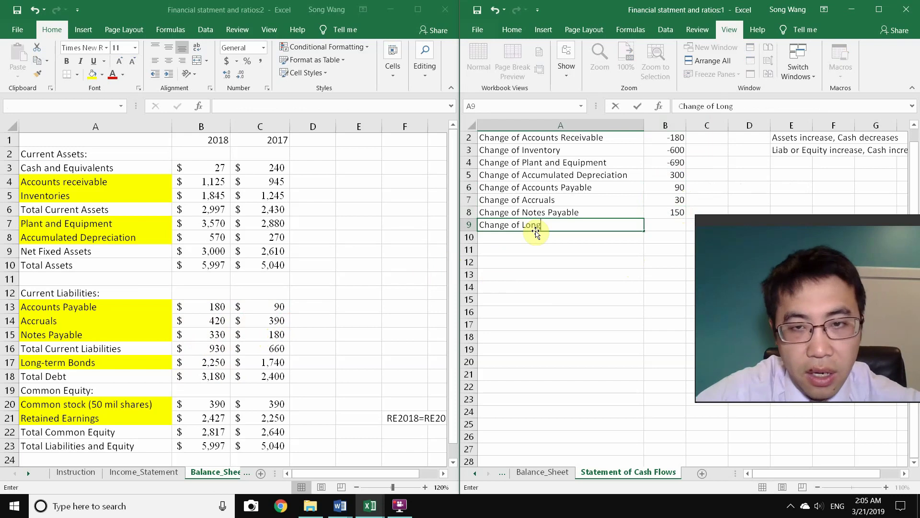
type("-term Bonds")
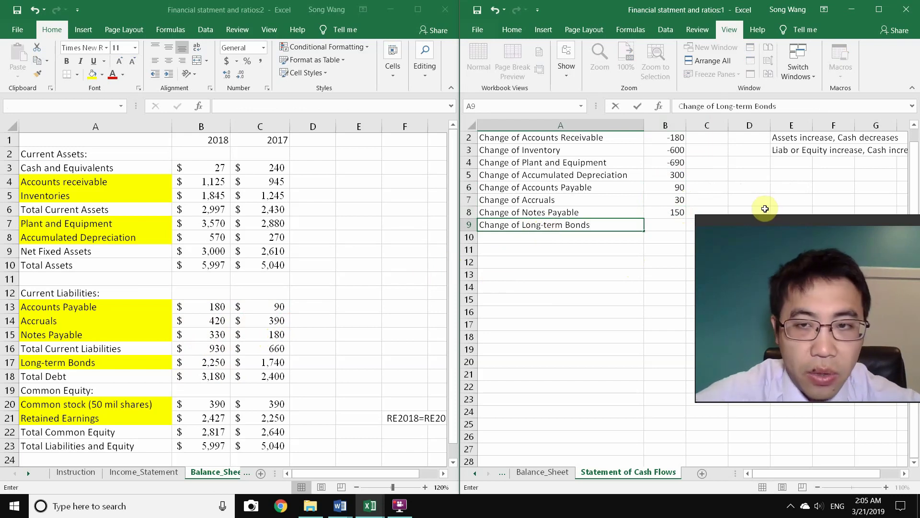
Step: Calculate the change of Long-term Bonds in B9 of Statement of Cash Flows as Balance_Sheet B17 minus C17
left_click(687, 229)
type("=")
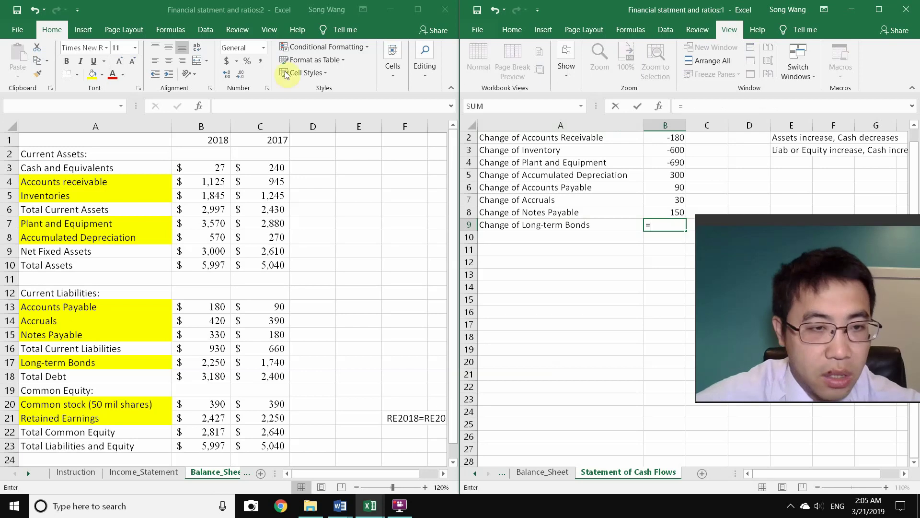
left_click(215, 364)
type("-")
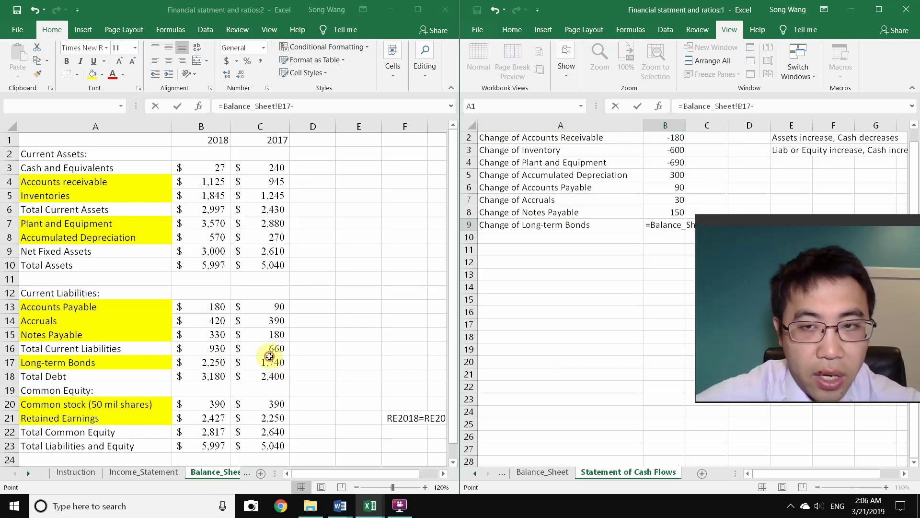
left_click(273, 362)
key("Return")
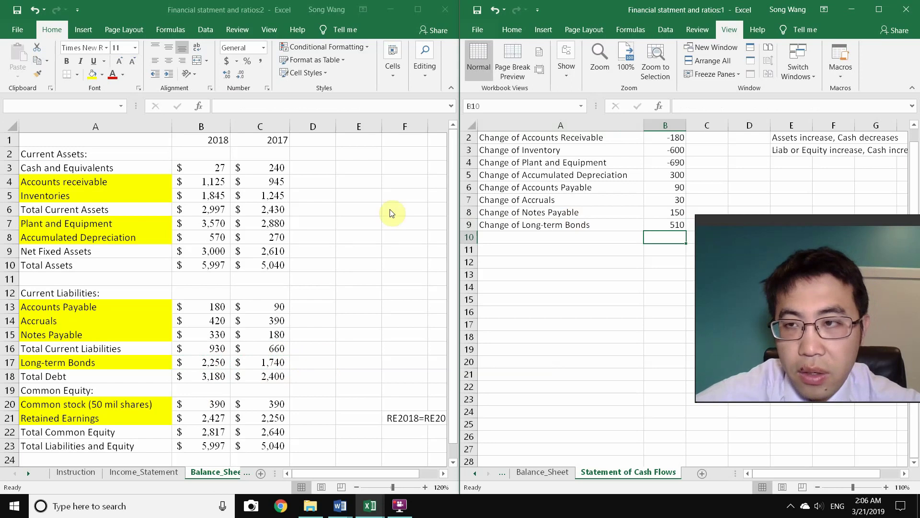
left_click_drag(914, 167, 914, 166)
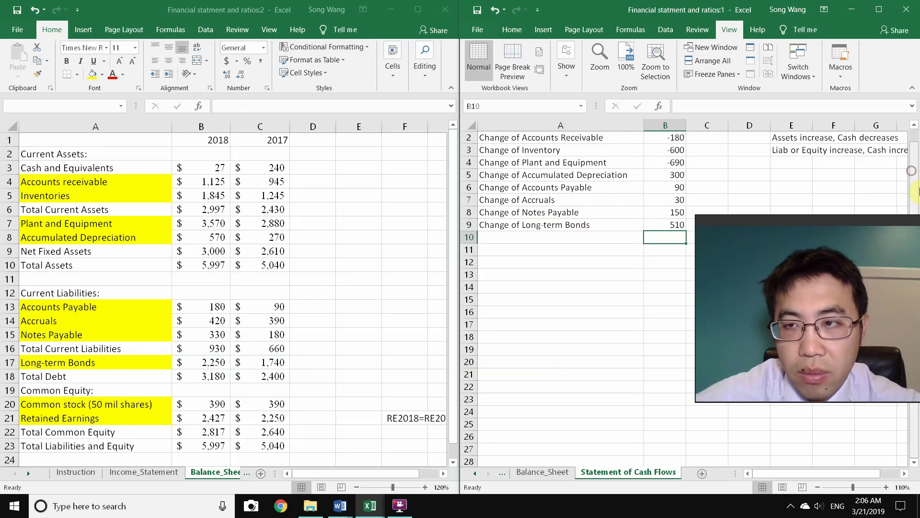
left_click_drag(832, 222, 836, 298)
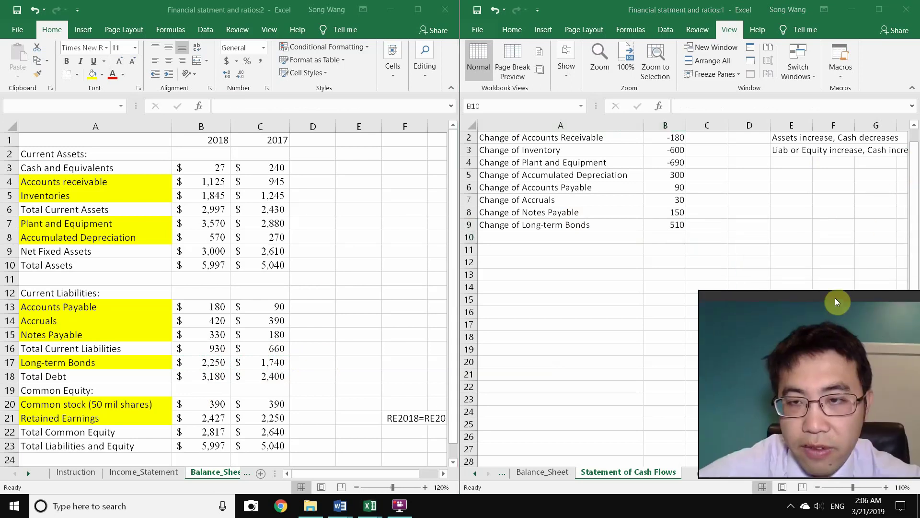
Step: Check the formula for the change of Long-term Bonds in B9
left_click(669, 226)
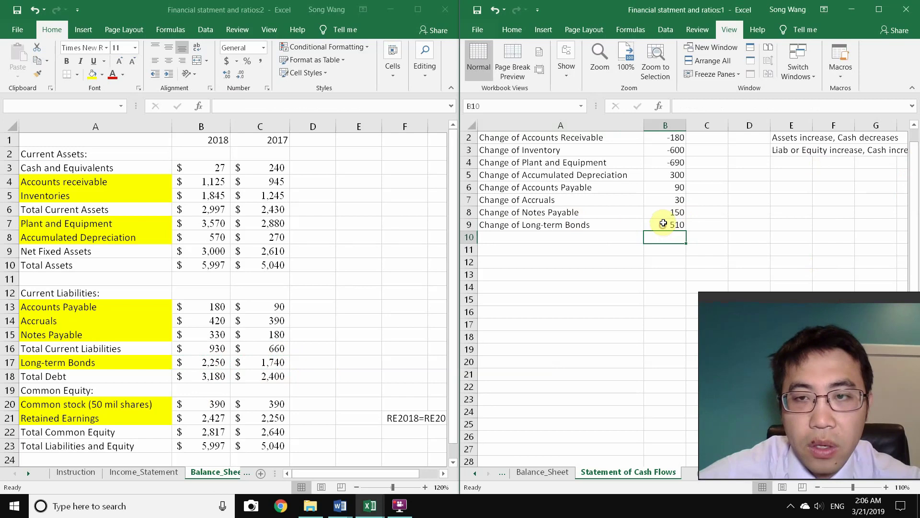
double_click(667, 225)
key("Escape")
Step: Add the label "Change of Common Stock" in A10 of Statement of Cash Flows
left_click(586, 238)
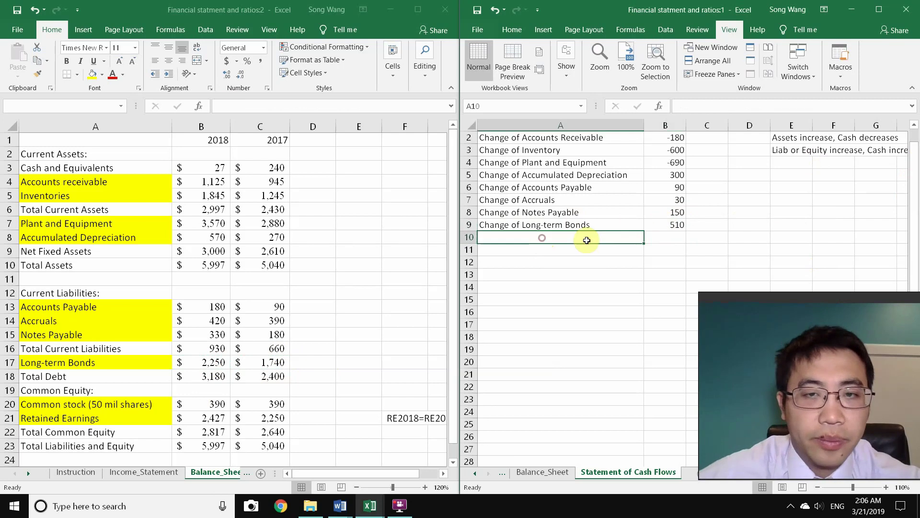
type("Change")
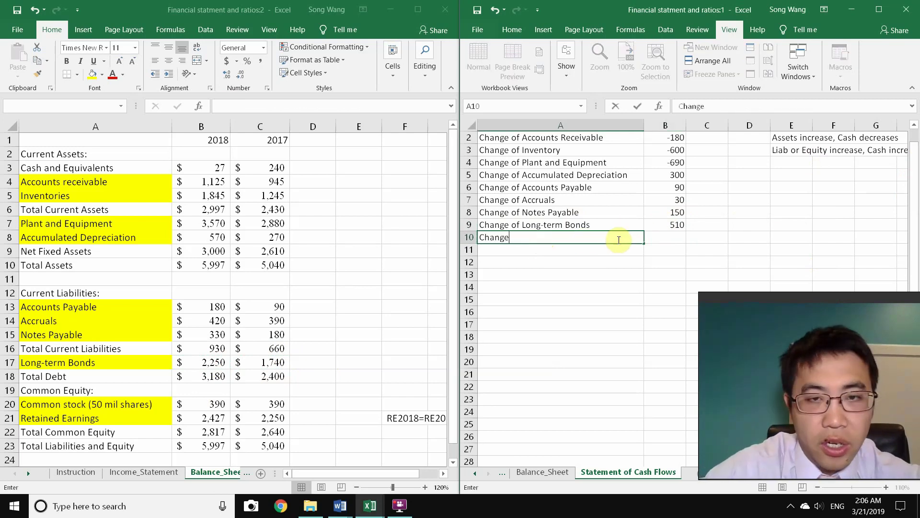
type(" of Common")
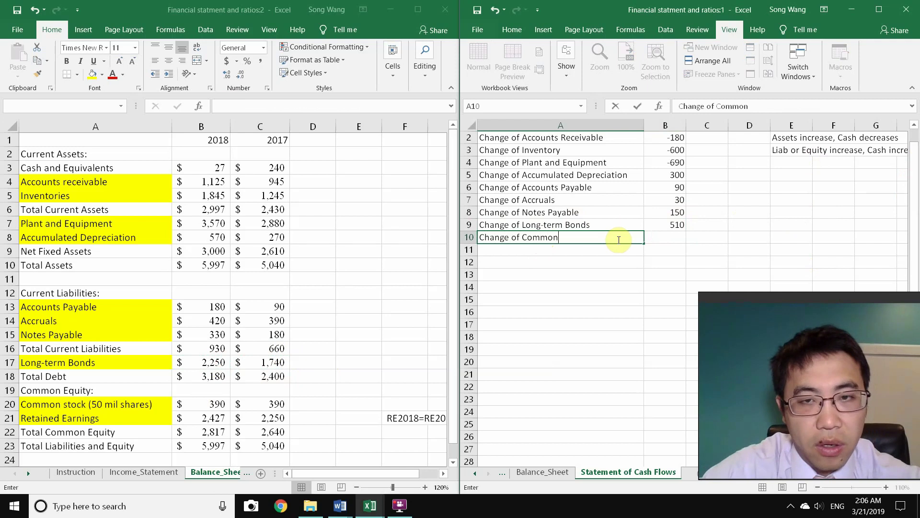
type(" Stock")
Step: Calculate the change of Common Stock in B10 of Statement of Cash Flows as Balance_Sheet B20 minus C20
scroll(661, 207, "up", 1)
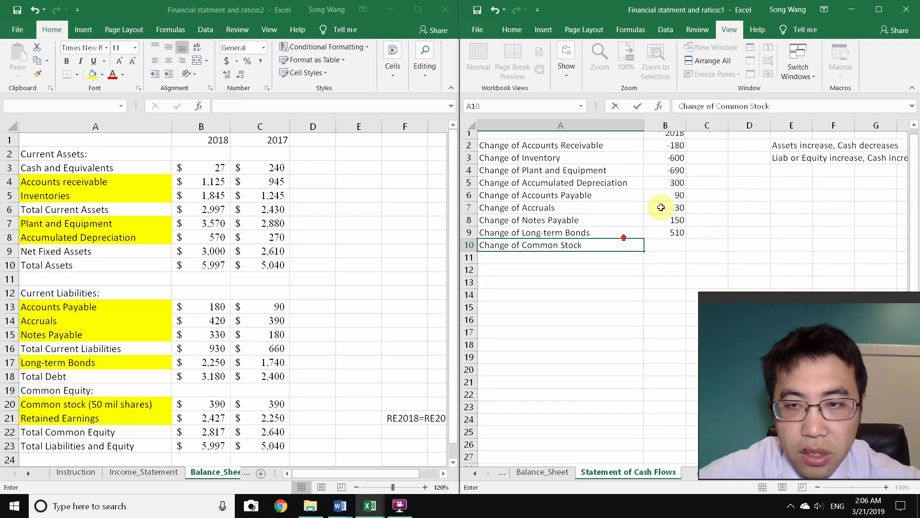
scroll(673, 253, "down", 1)
left_click(670, 212)
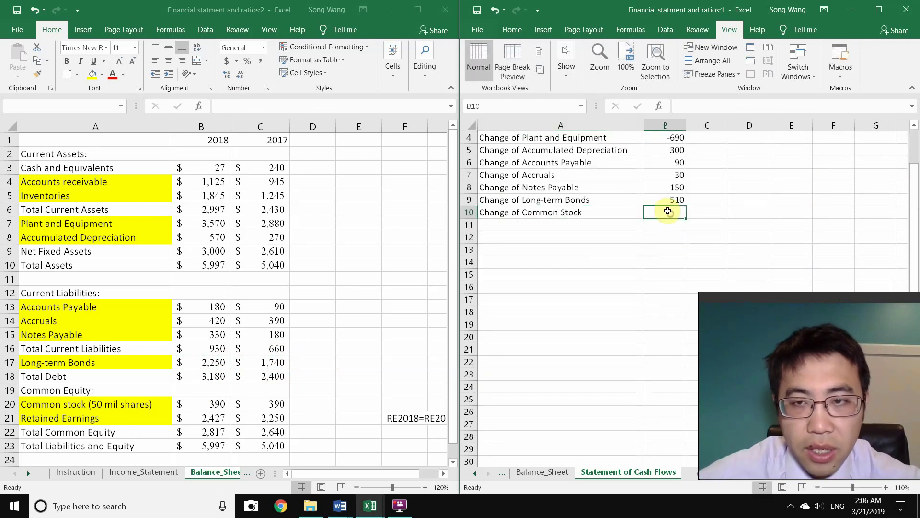
type("=")
scroll(718, 206, "up", 1)
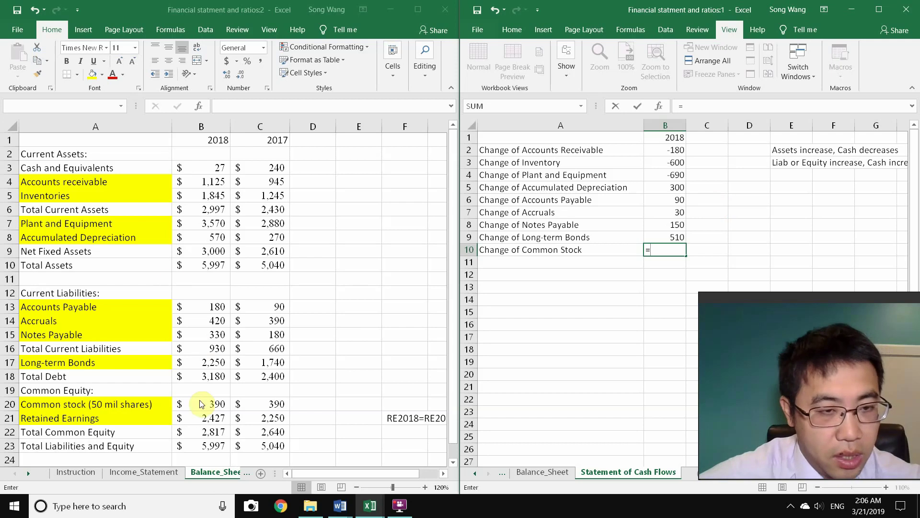
left_click(215, 401)
type("-")
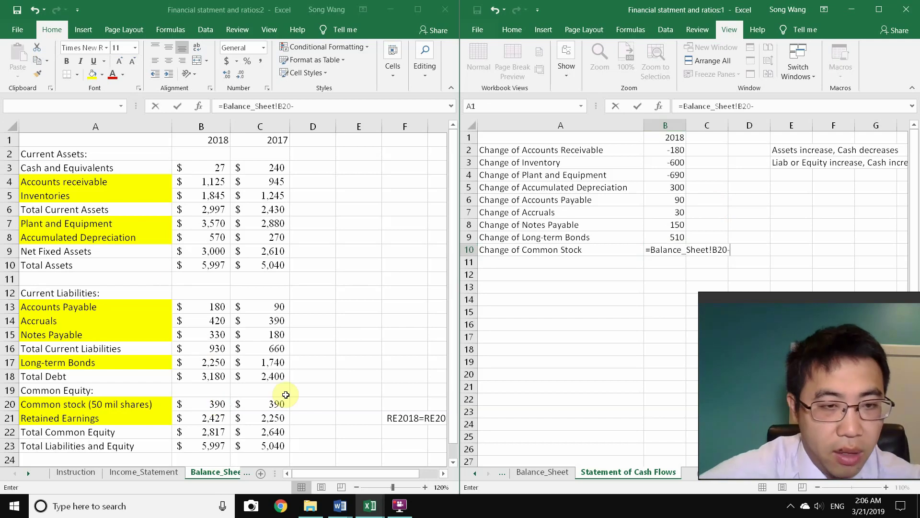
left_click(272, 408)
key("Return")
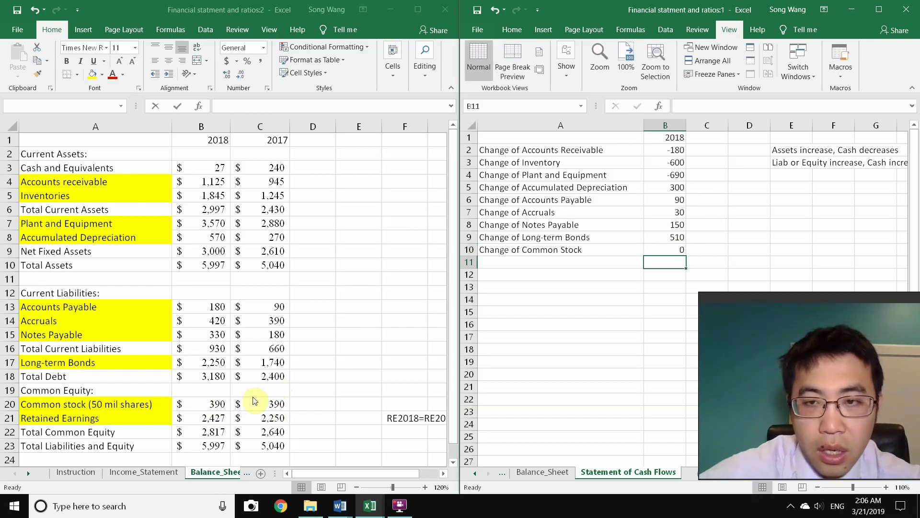
Step: Add the label "Change of Retained Earnings" in A11, then copy the Common Stock change formula from B10 down to B11 and check it
left_click(589, 262)
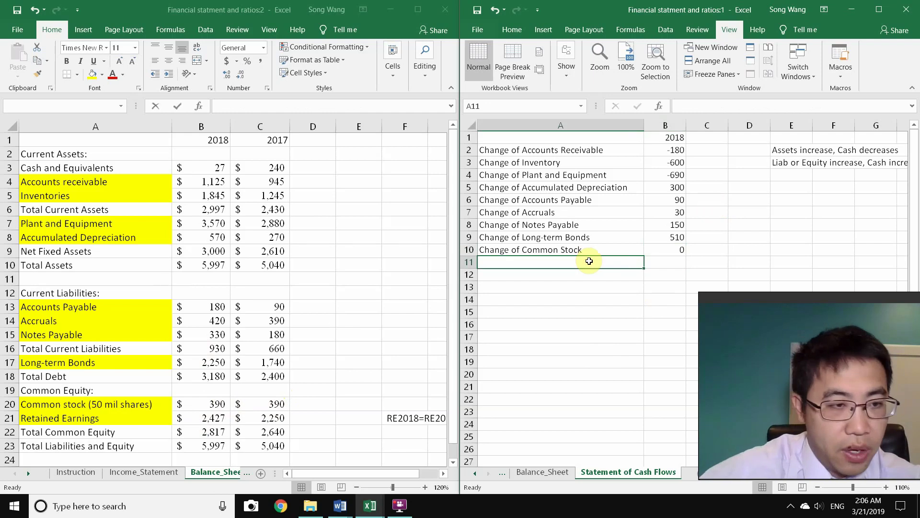
type("Change of Retained Earnings")
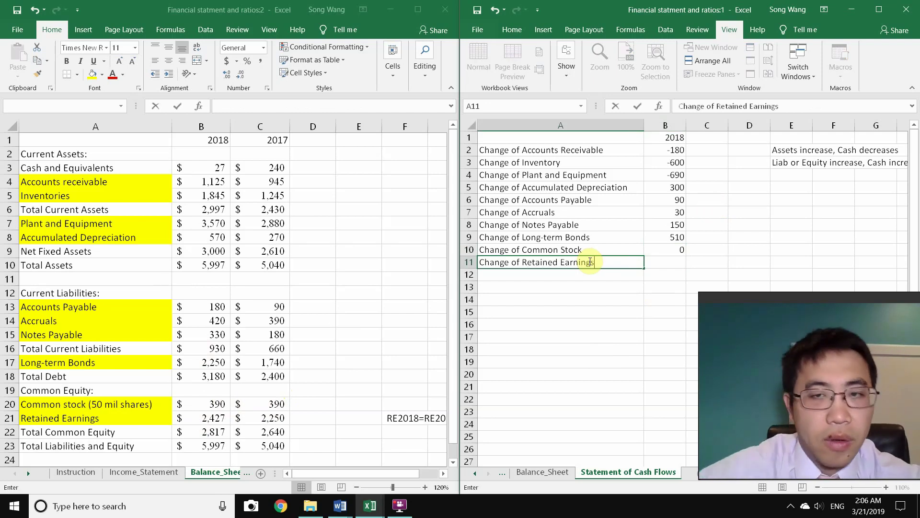
left_click(678, 250)
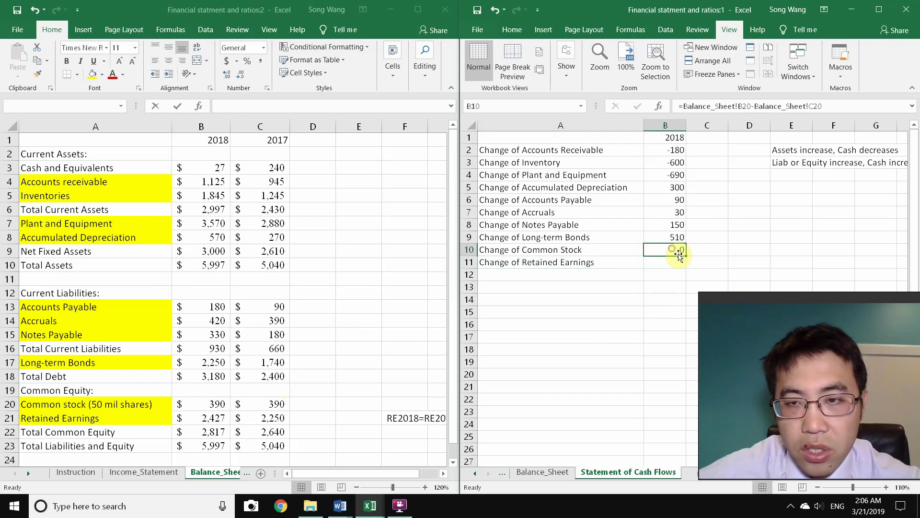
left_click_drag(685, 256, 687, 265)
double_click(671, 262)
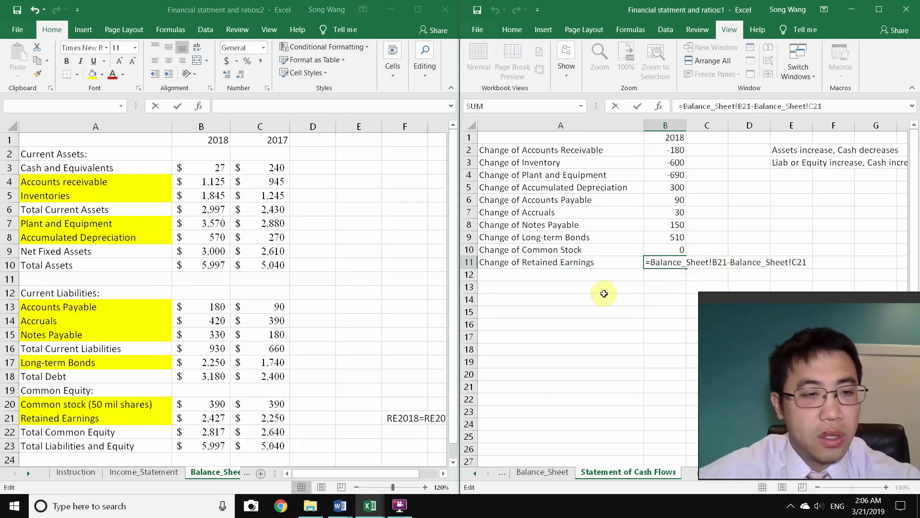
key("Escape")
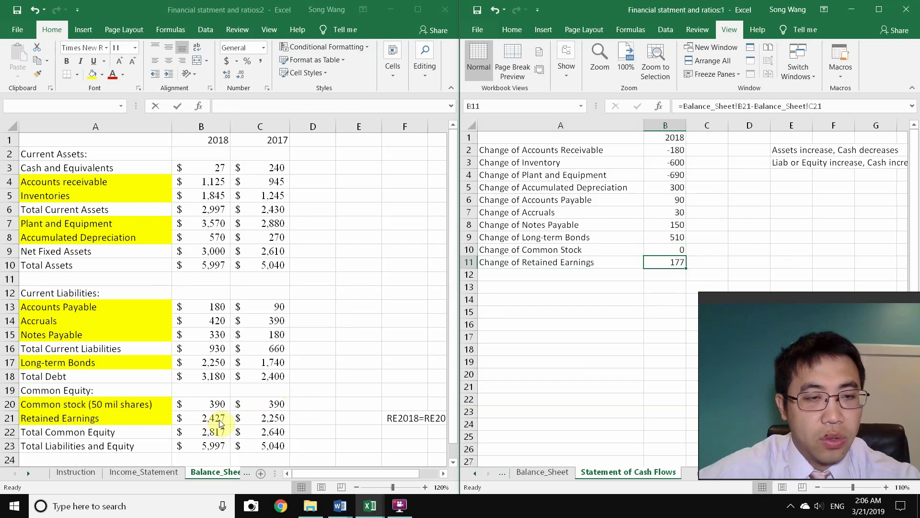
Step: Close the second workbook window showing Balance_Sheet and display Statement of Cash Flows maximized at 160% zoom
left_click_drag(641, 286, 655, 288)
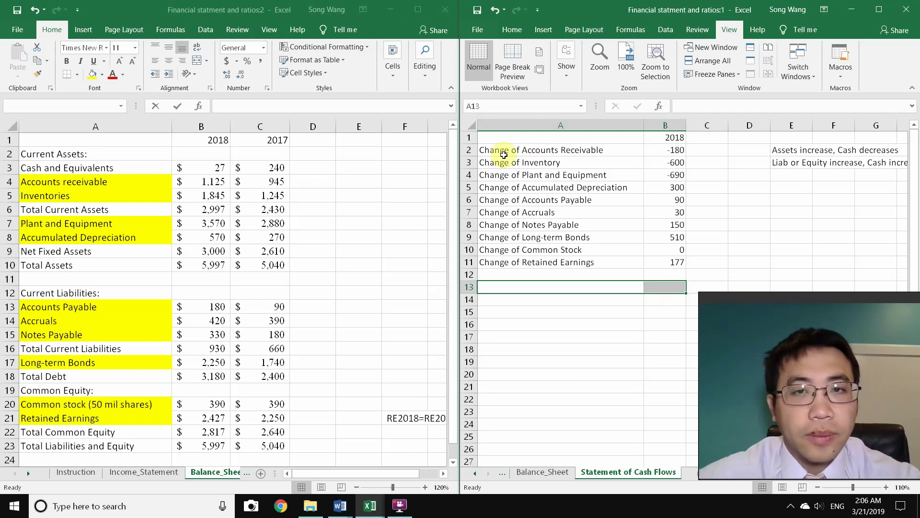
left_click(437, 10)
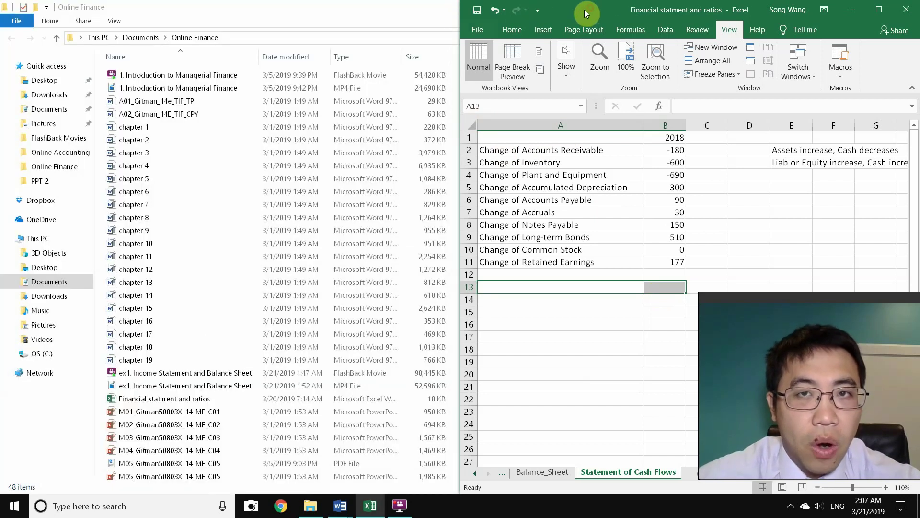
double_click(631, 13)
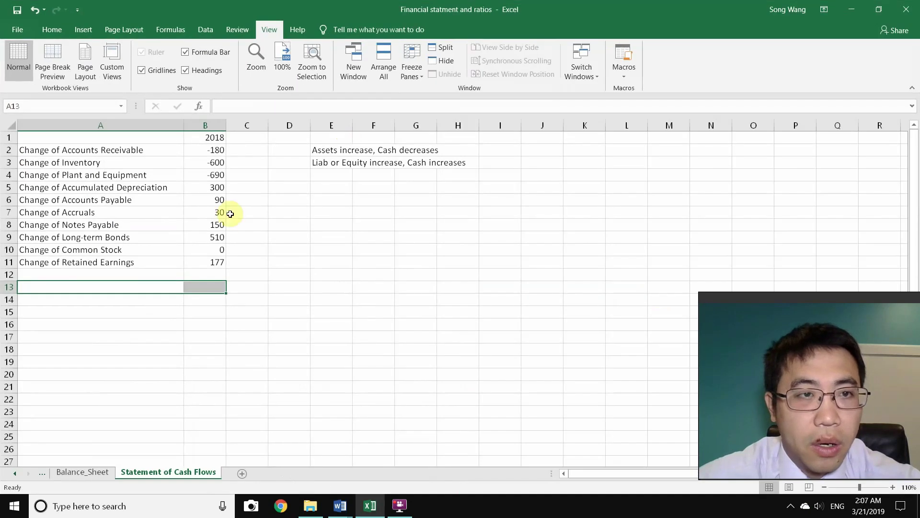
left_click(893, 487)
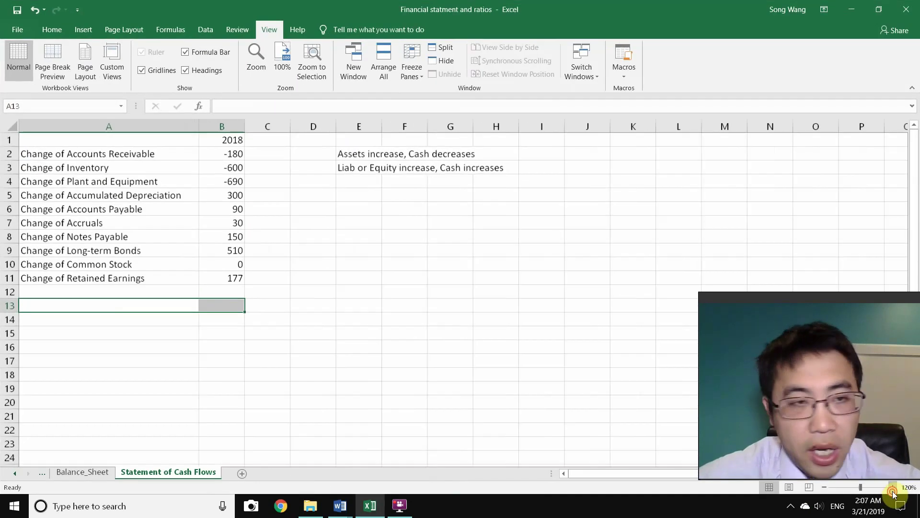
left_click(892, 487)
left_click(893, 487)
left_click(893, 487)
left_click(892, 487)
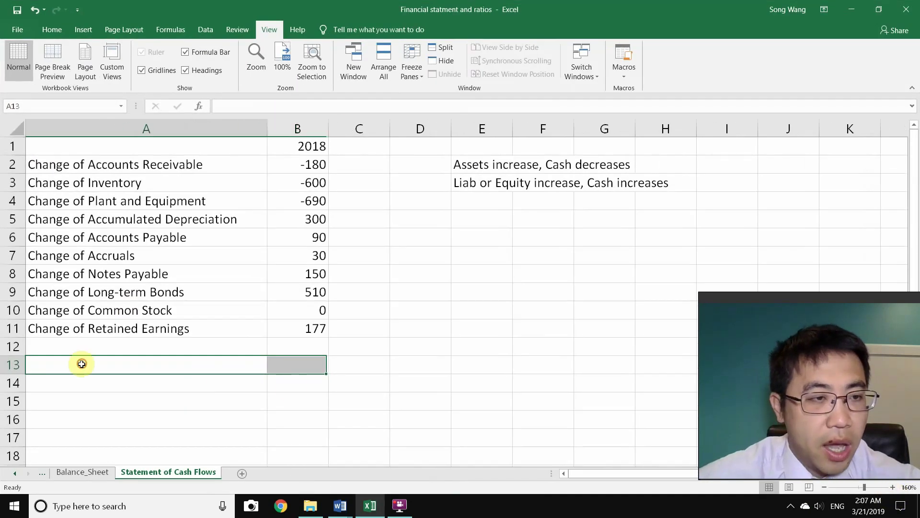
Step: Add the label "Change of Cash" in A14 of Statement of Cash Flows
left_click(128, 384)
type("Change of ")
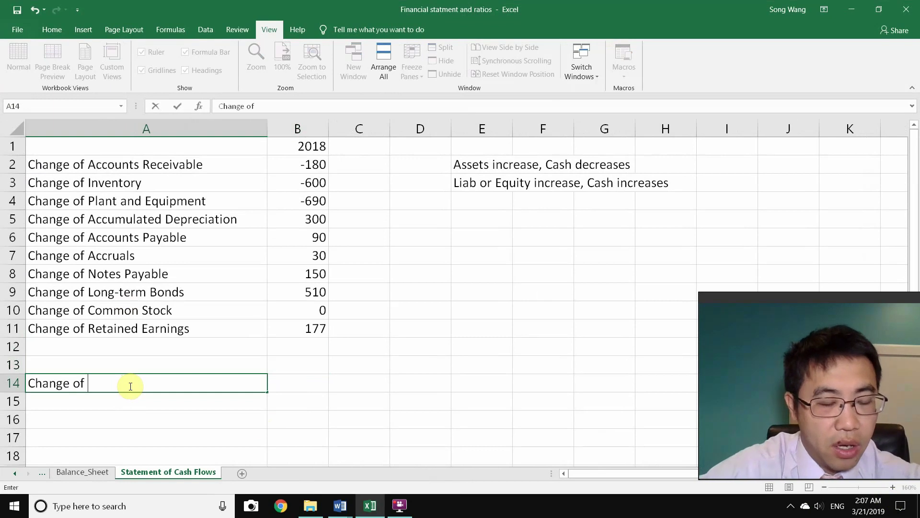
type("CAsh")
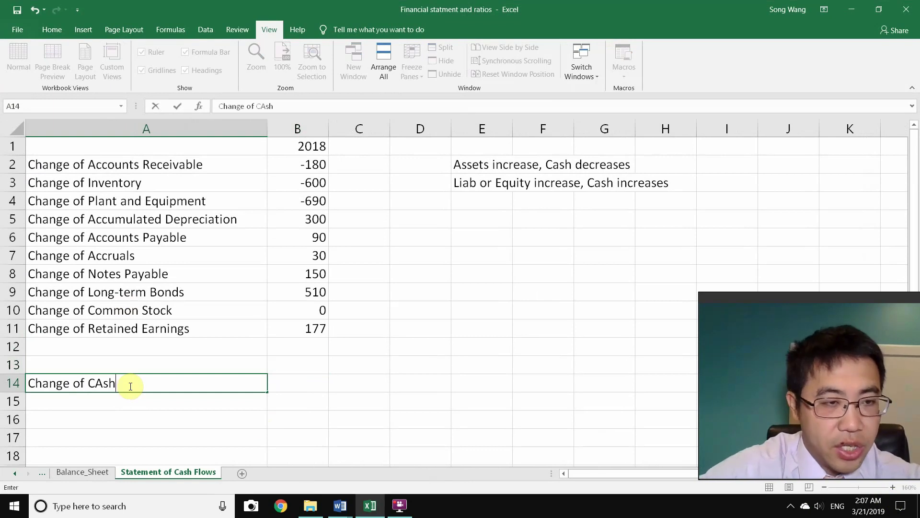
key("BackSpace")
key("BackSpace")
key("BackSpace")
type("ash")
Step: Calculate the total Change of Cash in B14 of Statement of Cash Flows as the sum of B2:B11
left_click(322, 376)
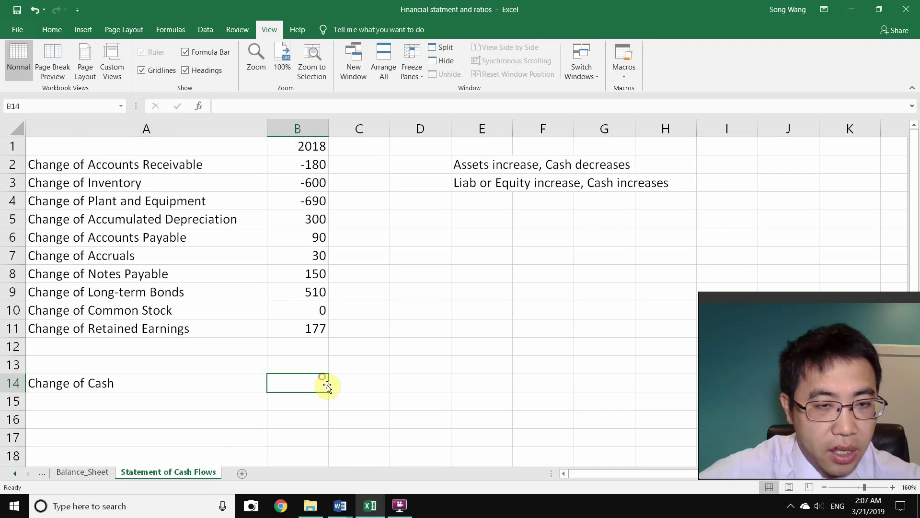
type("=sum(")
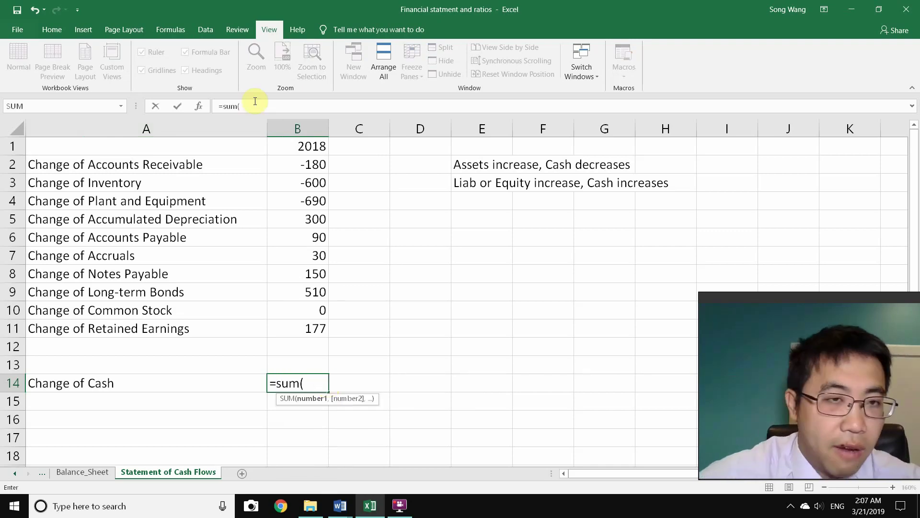
left_click_drag(290, 165, 319, 329)
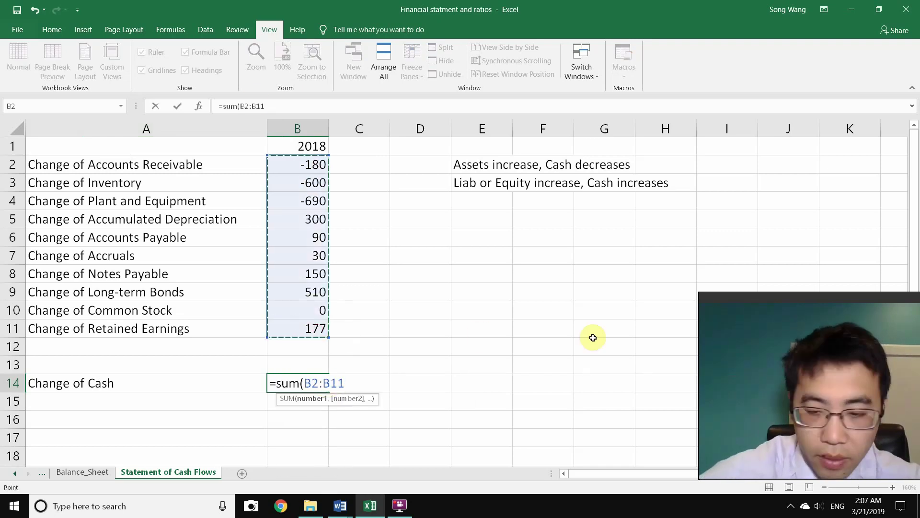
key("Return")
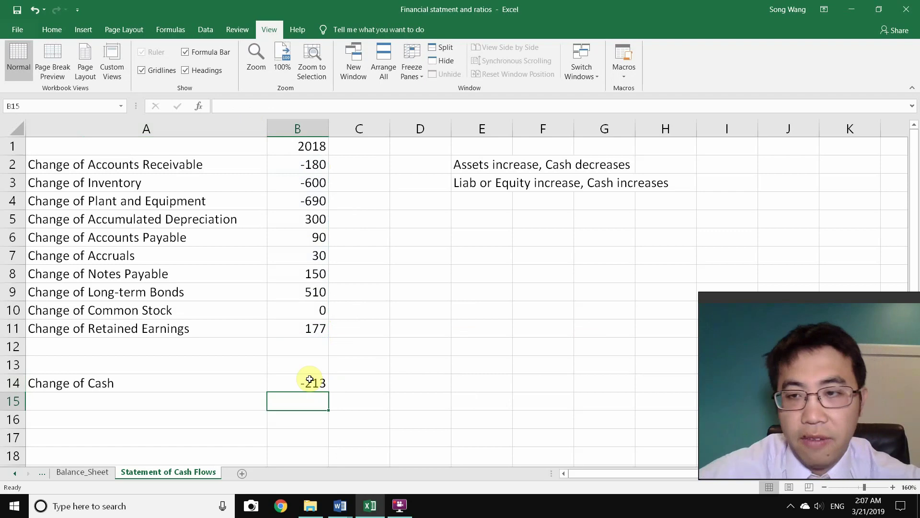
Step: Check the cash change on Balance_Sheet with a temporary formula in F3, B3 minus C3, and clear that cell
left_click(72, 471)
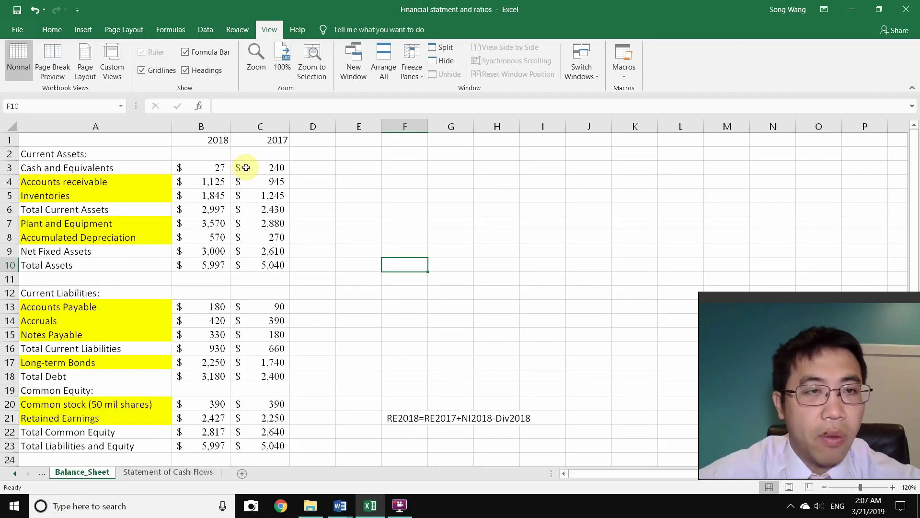
left_click(278, 167)
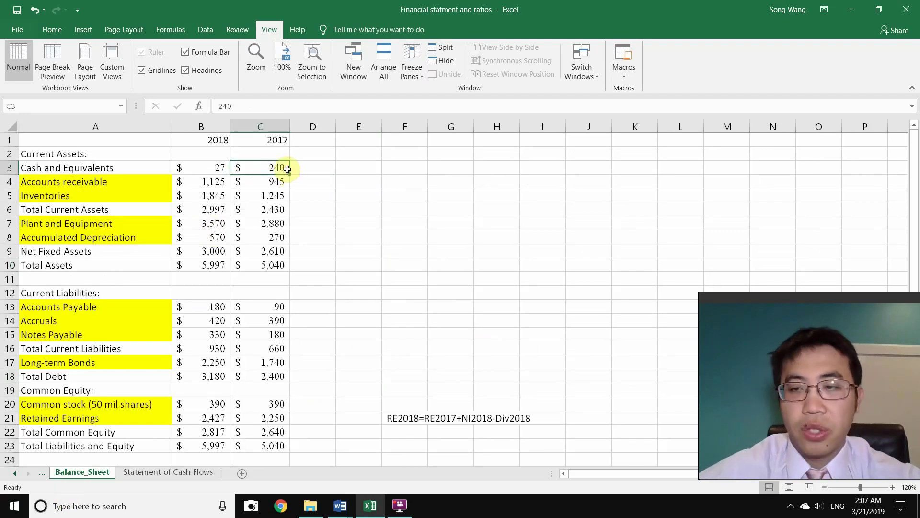
left_click(386, 165)
type("=")
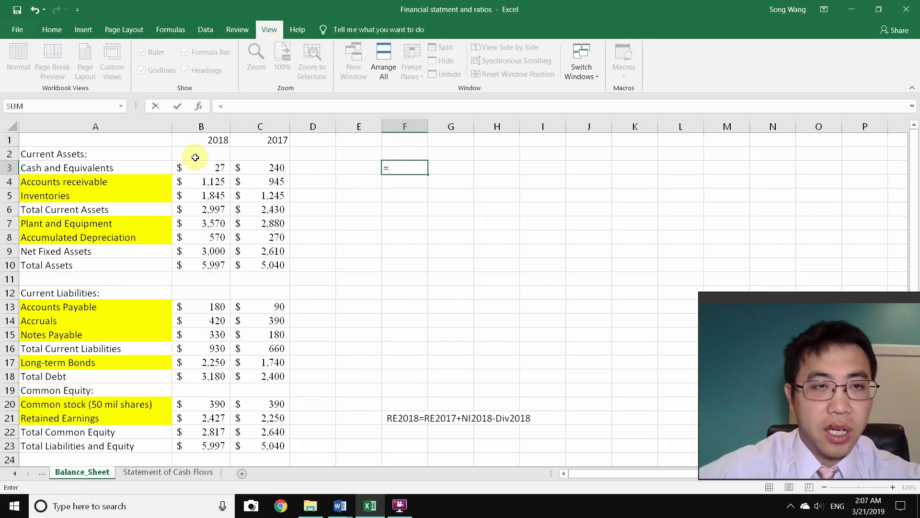
left_click(205, 172)
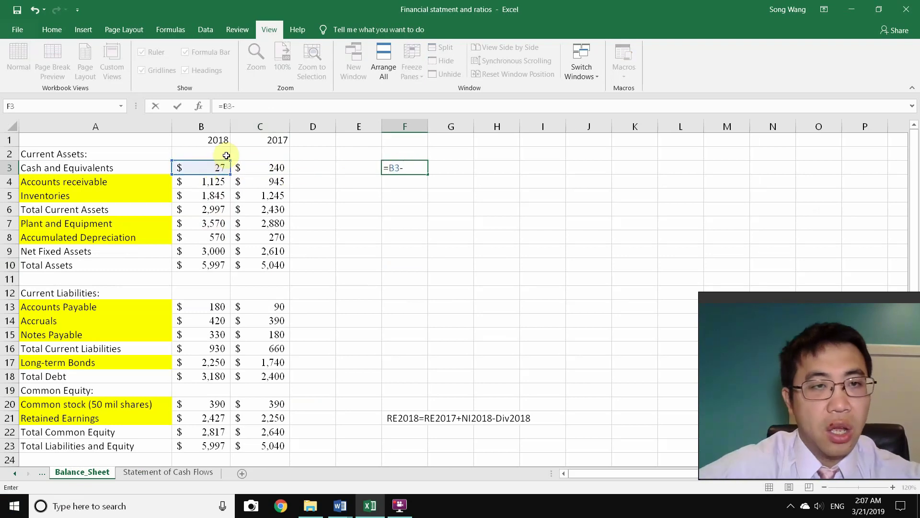
left_click(258, 168)
key("Return")
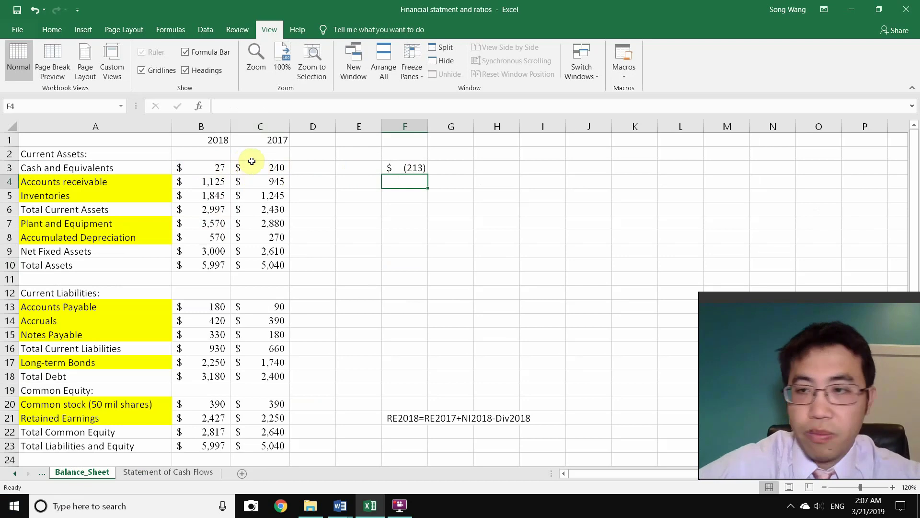
left_click(412, 167)
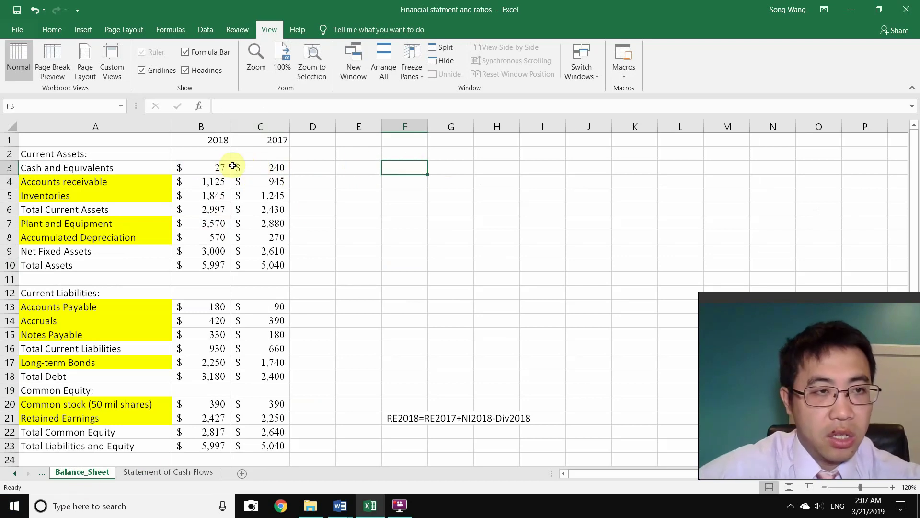
Step: Delete the Change of Cash label and its sum from row 14 of Statement of Cash Flows
left_click(192, 470)
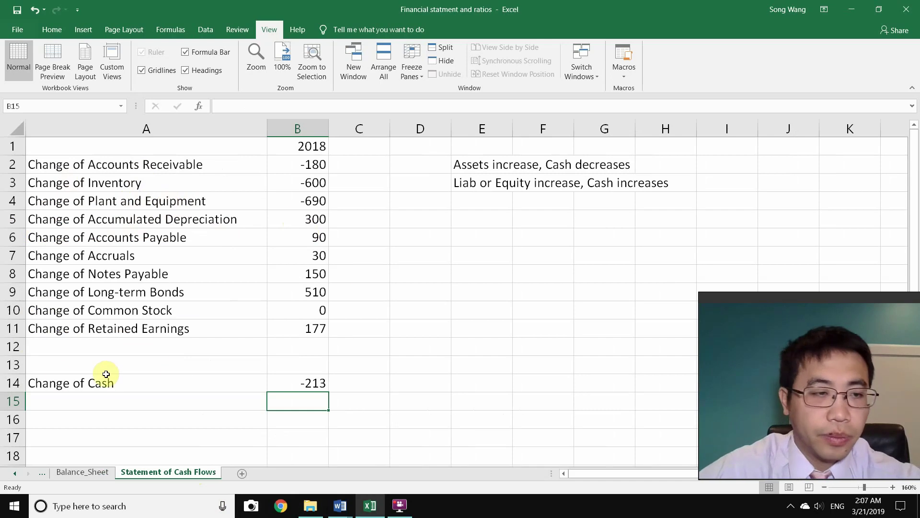
left_click(54, 381)
left_click_drag(54, 381, 332, 386)
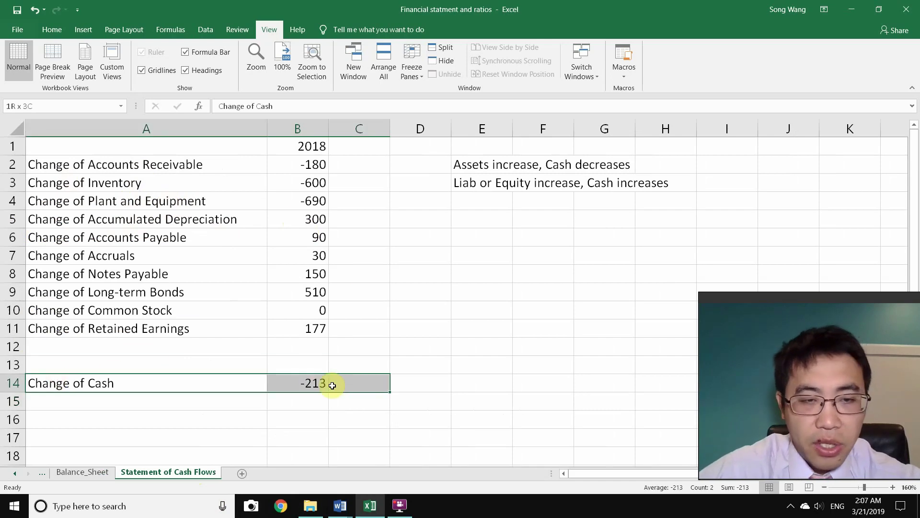
key("Delete")
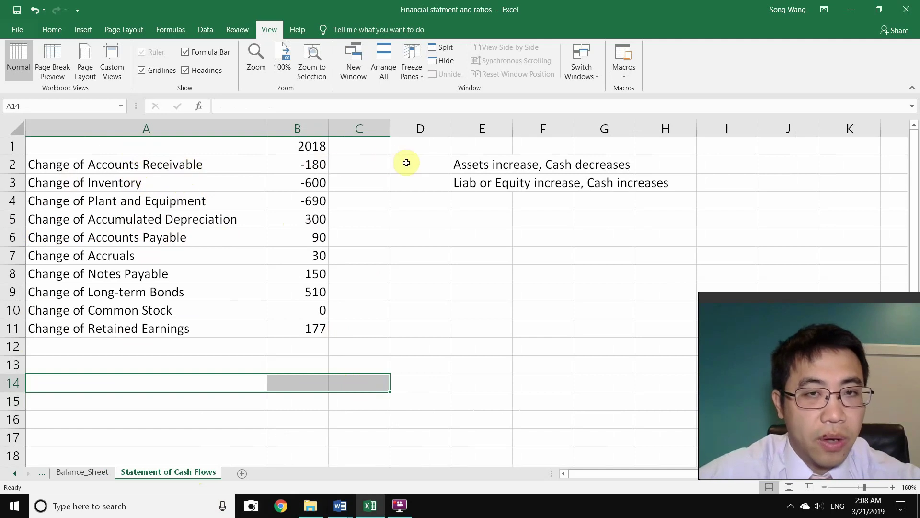
Step: Classify Change of Accounts Receivable and Change of Inventory as "Operating" in C2 and C3
left_click(384, 160)
type("Op")
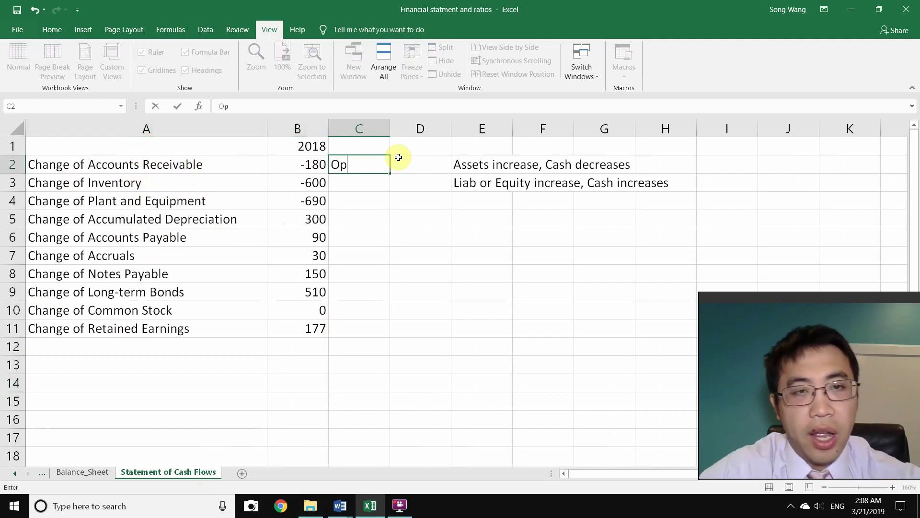
type("erating")
key("Return")
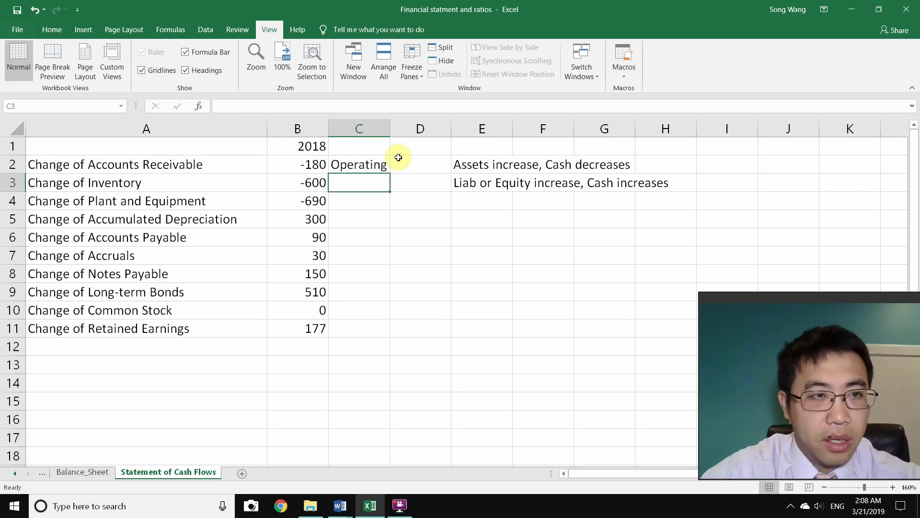
type("Oper")
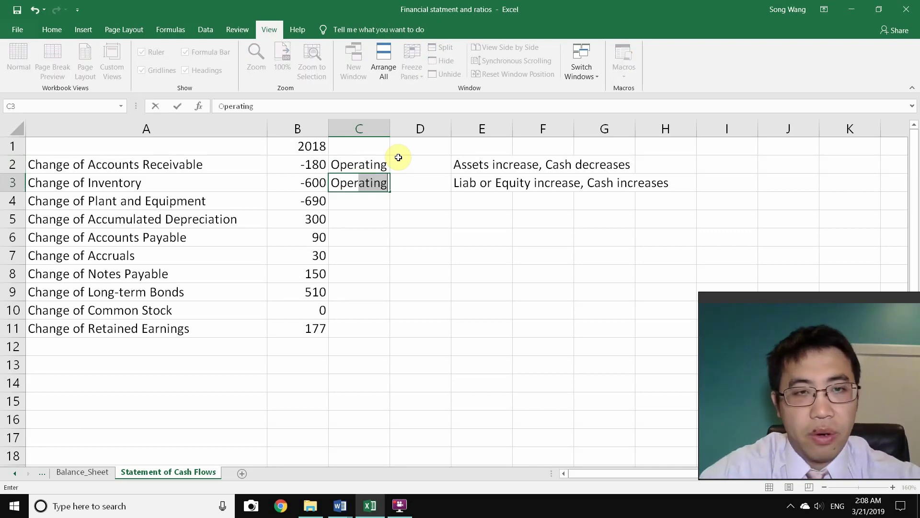
type("ati")
key("Return")
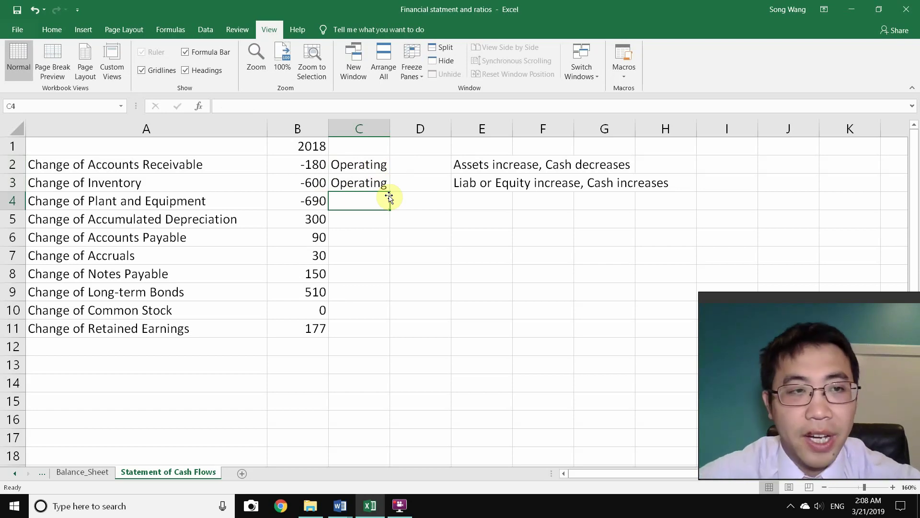
Step: Classify Change of Plant and Equipment as "Investing" in C4 and Change of Accumulated Depreciation as "Operating" in C5
type("I")
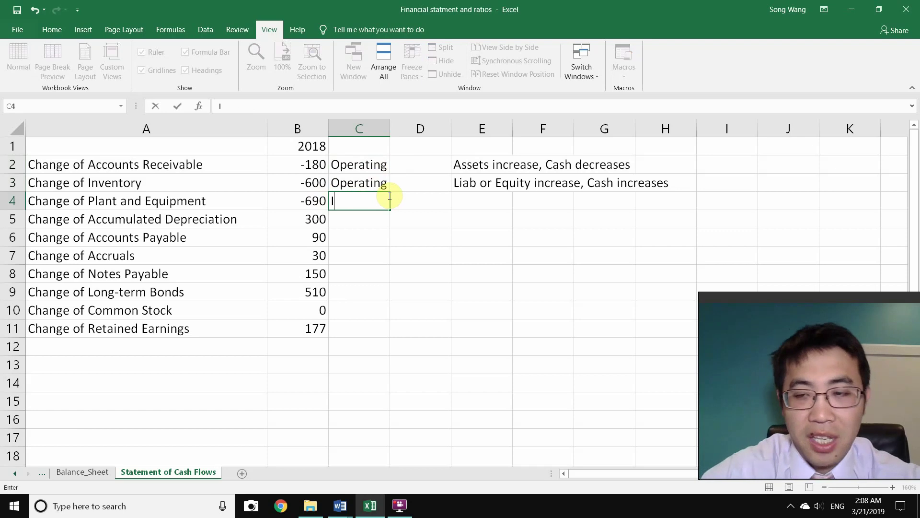
type("nvesting")
key("Return")
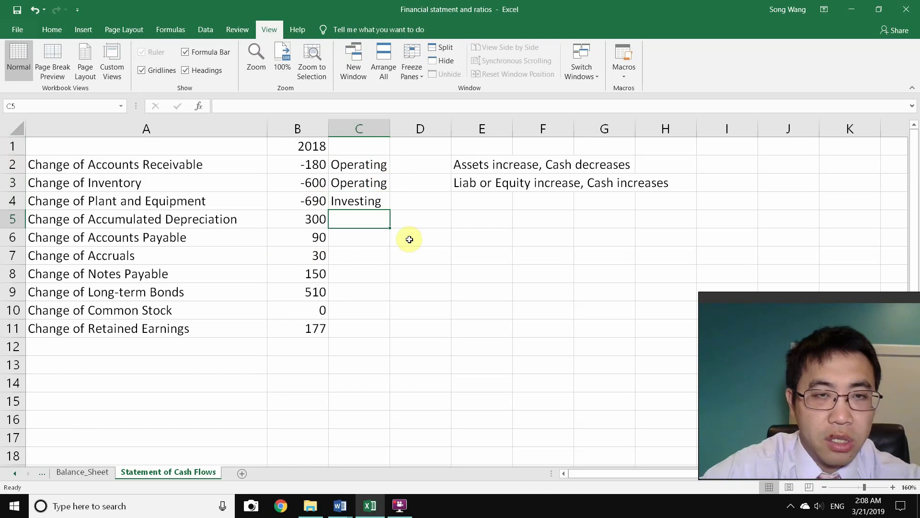
type("Io=")
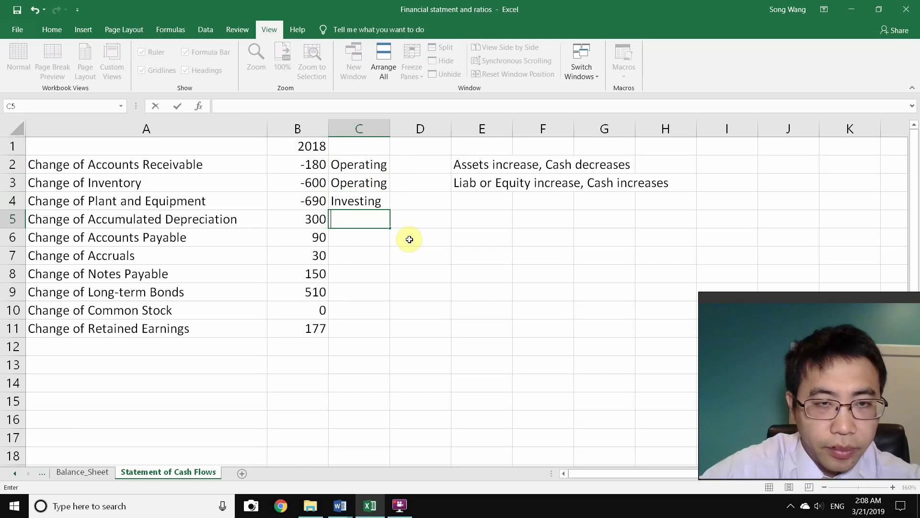
type("Operati")
key("Return")
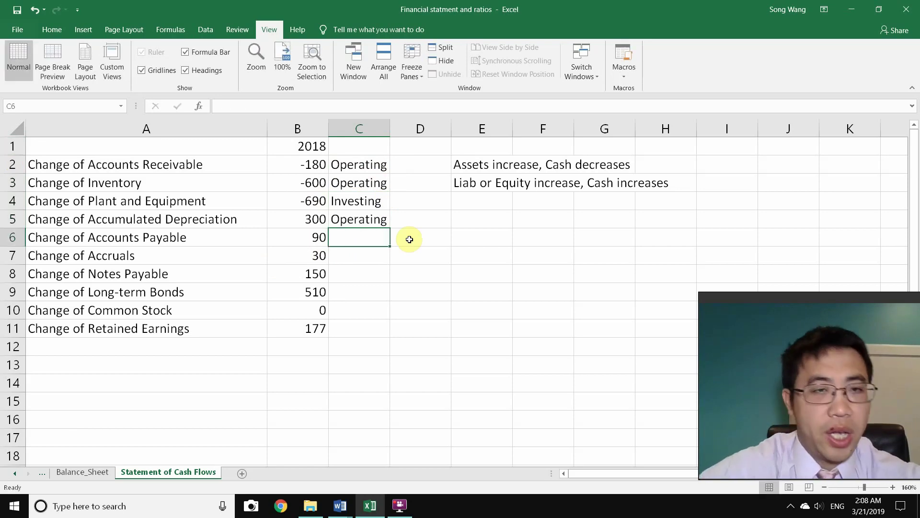
Step: Replace the Change of Accumulated Depreciation label in A5 with "Depreciation"
left_click(191, 220)
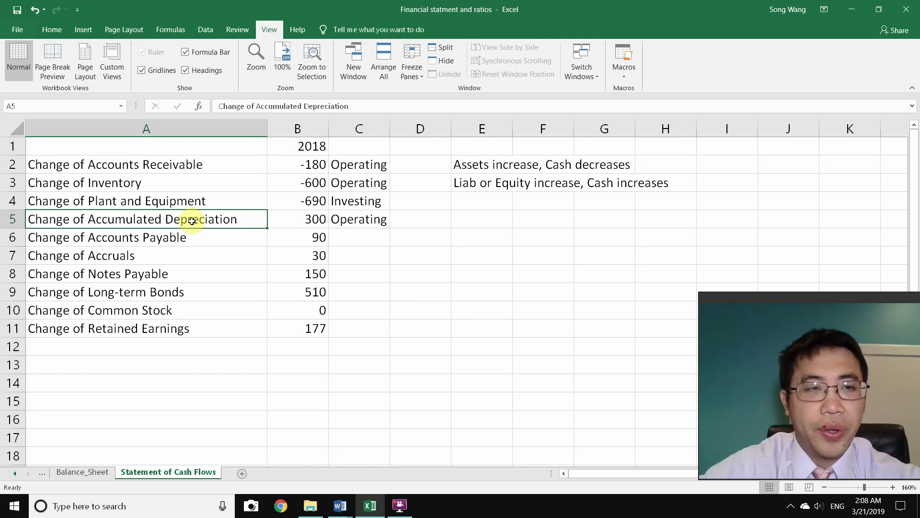
type("Dep")
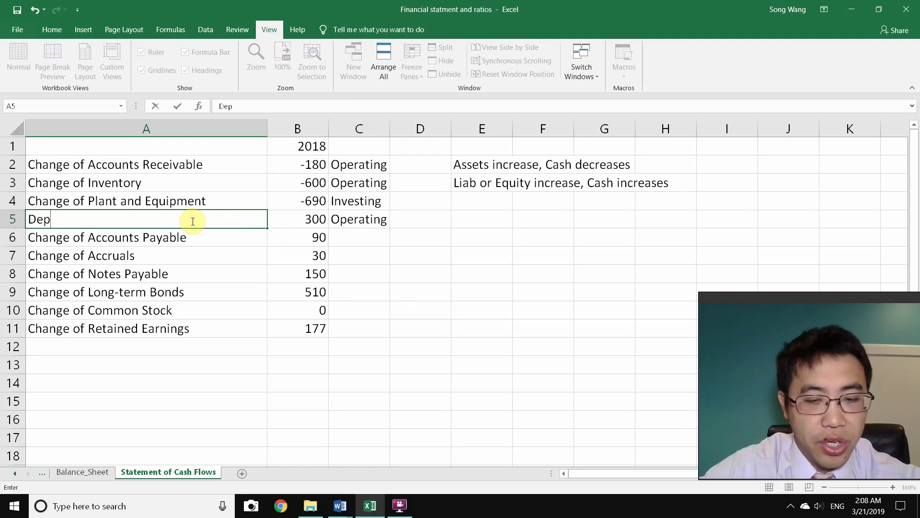
type("reciation")
key("Return")
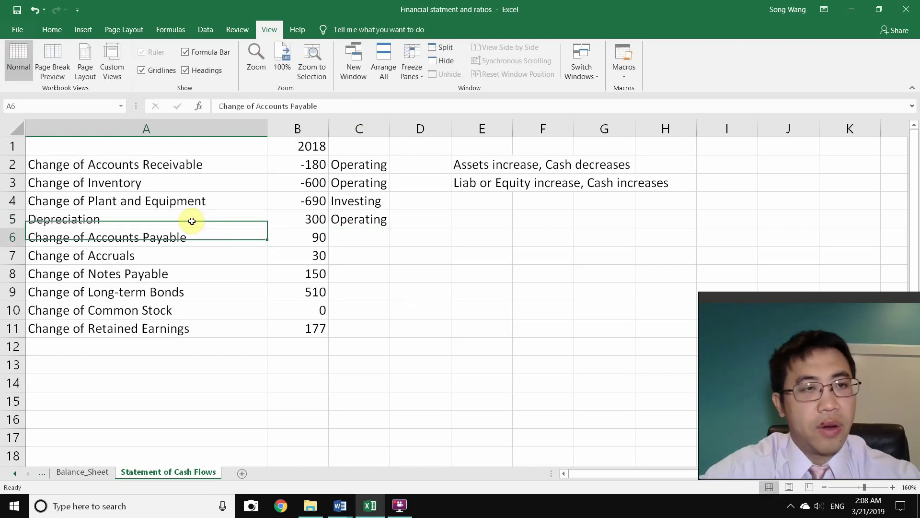
Step: Link the Depreciation amount in B5 to Income_Statement B4, and compare it with the accumulated depreciation on Balance_Sheet
left_click(321, 220)
type("=")
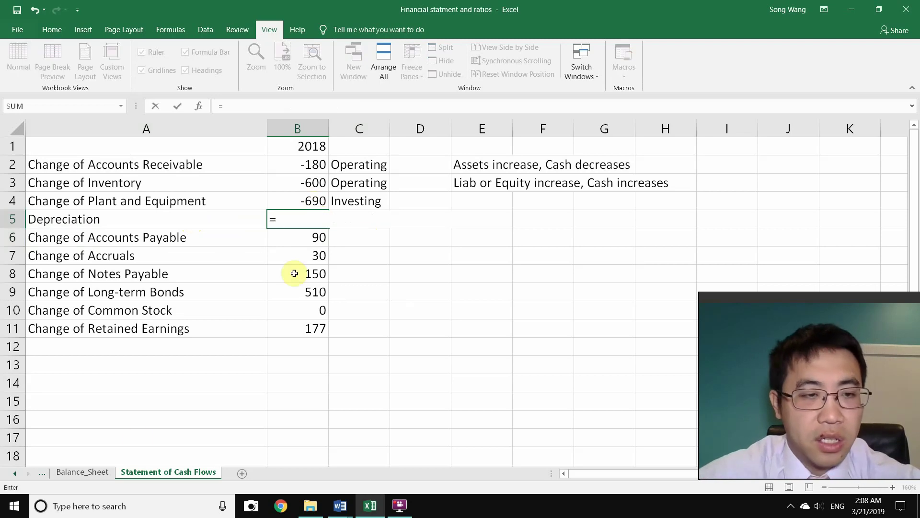
left_click(67, 474)
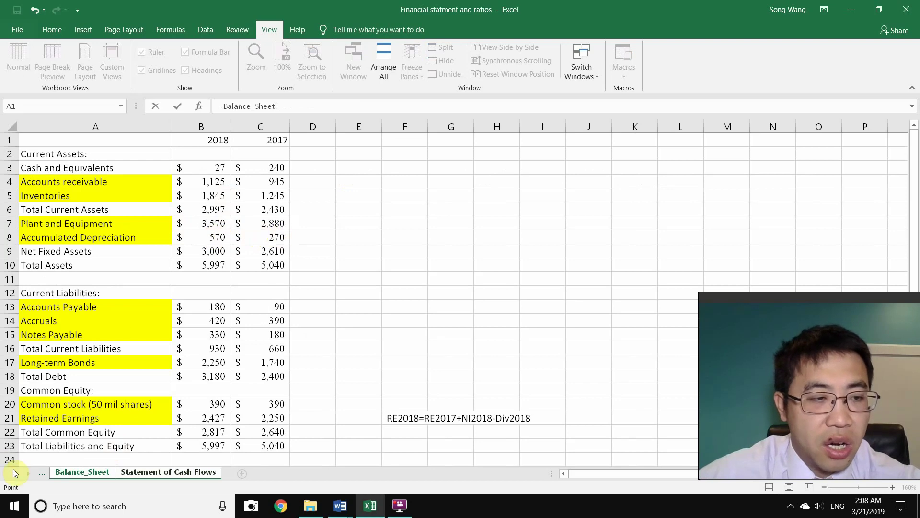
left_click(16, 474)
left_click(67, 473)
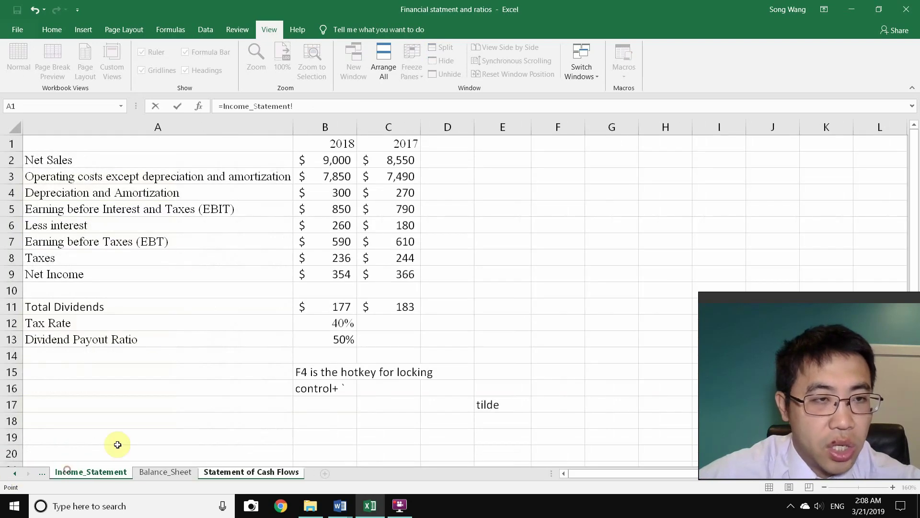
left_click(332, 193)
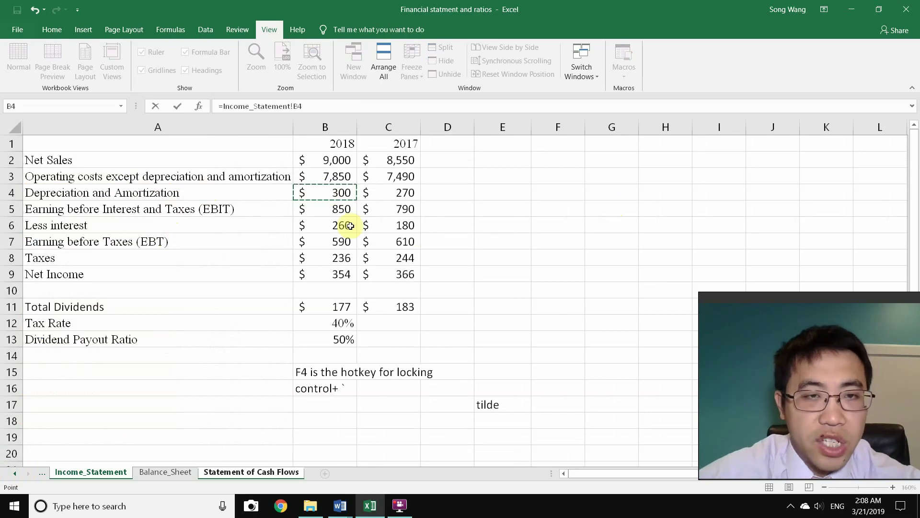
key("Return")
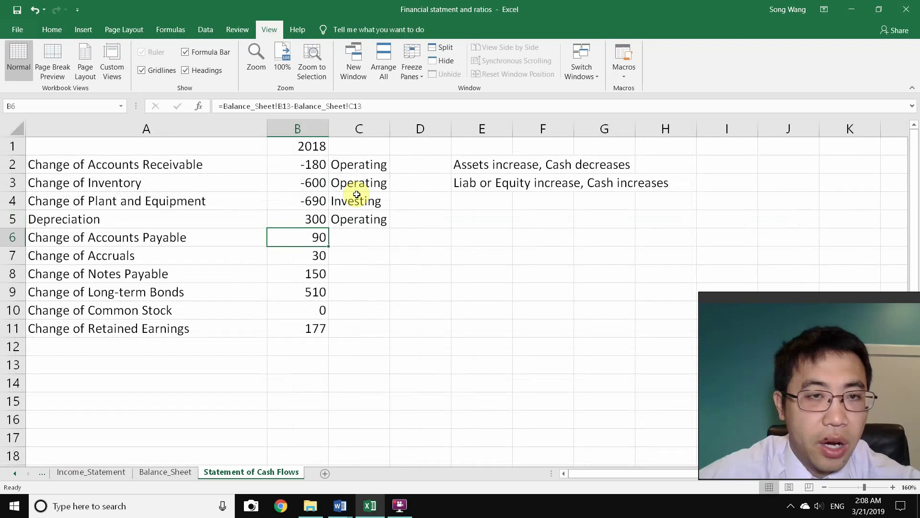
left_click(306, 214)
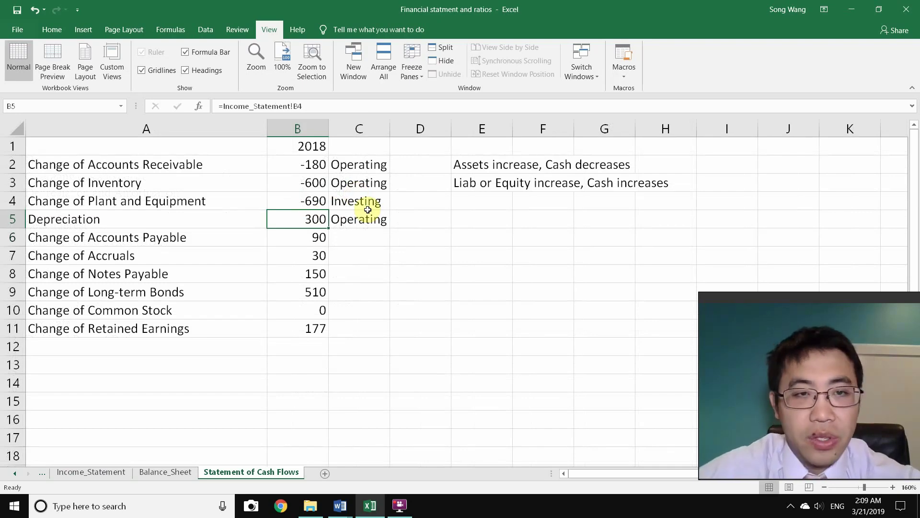
left_click(150, 473)
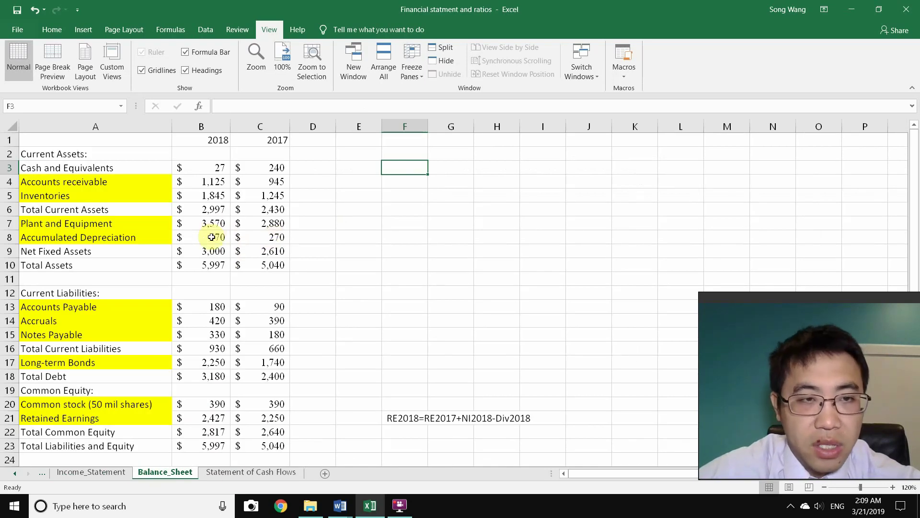
left_click(98, 472)
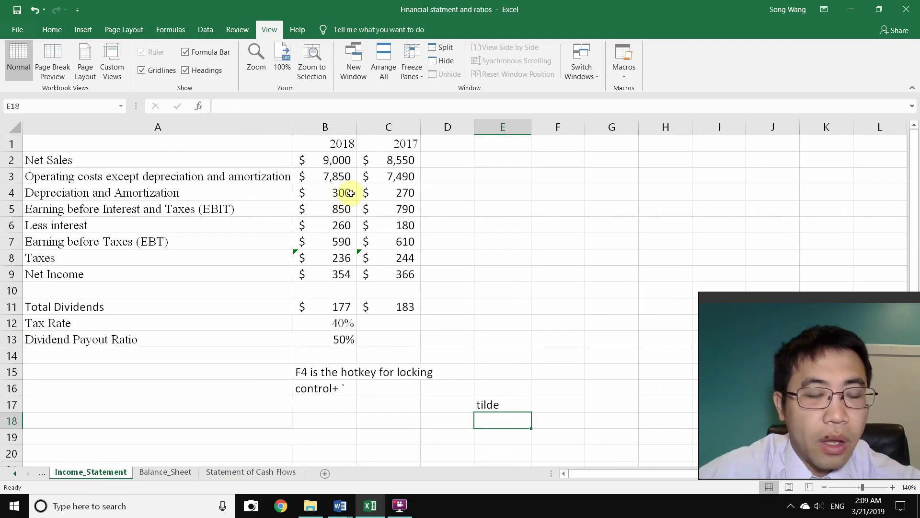
left_click(231, 472)
Step: Classify Change of Accounts Payable as "Operating" in C6 of Statement of Cash Flows
left_click(308, 232)
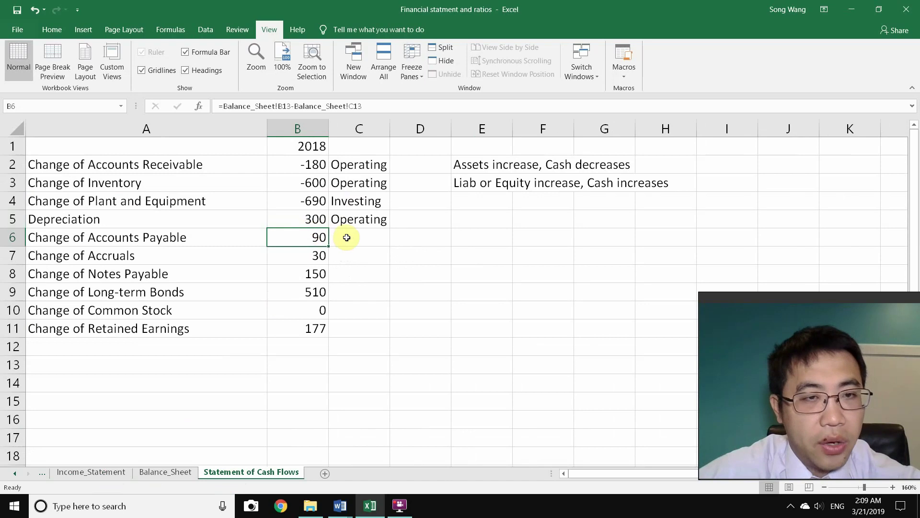
left_click(346, 237)
type("Operating")
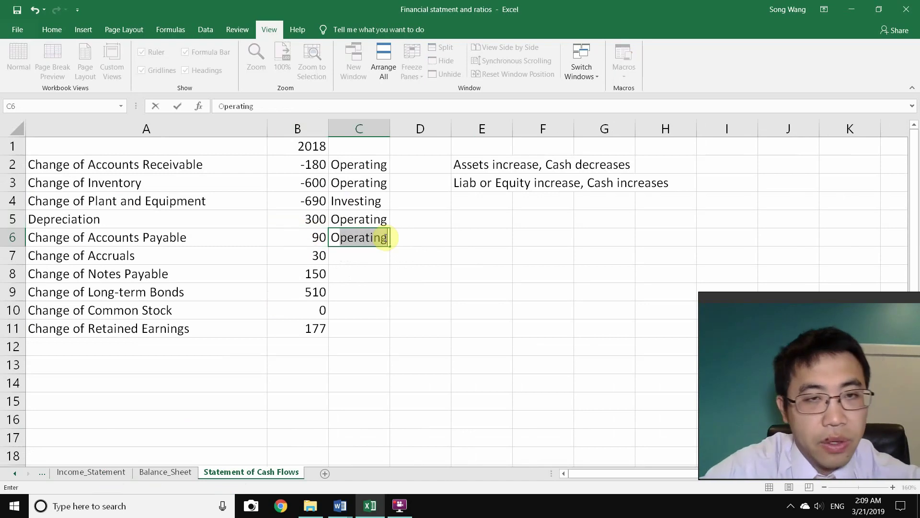
key("Return")
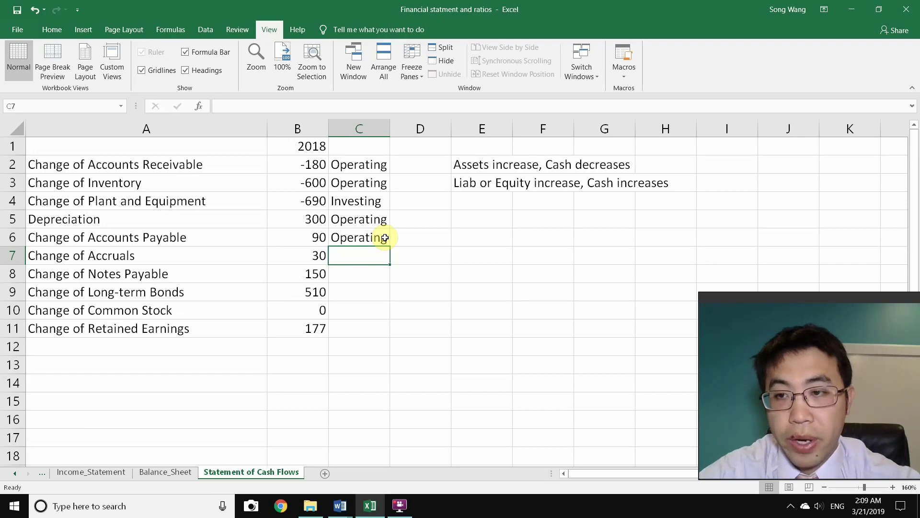
Step: Classify Change of Accruals in C7 as "Operating", and Notes Payable, Long-term Bonds and Common Stock in C8:C10 as "Financing"
type("Operating")
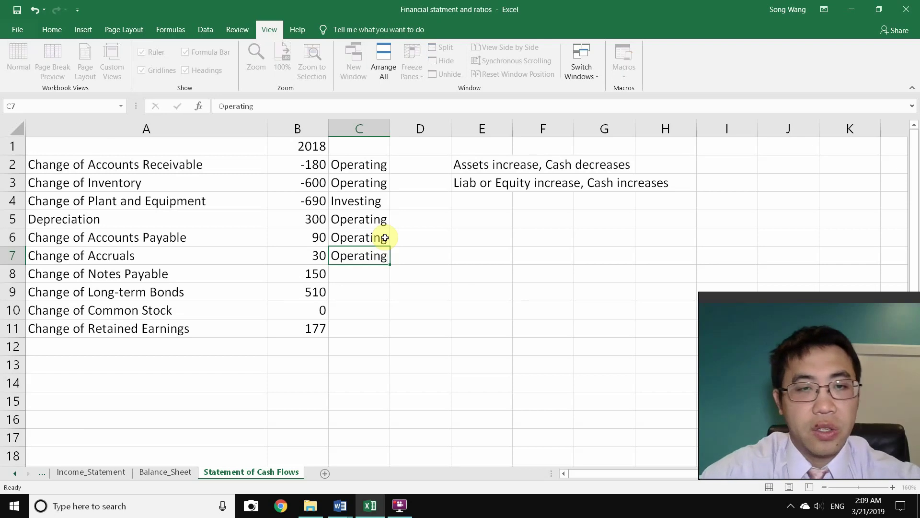
key("Return")
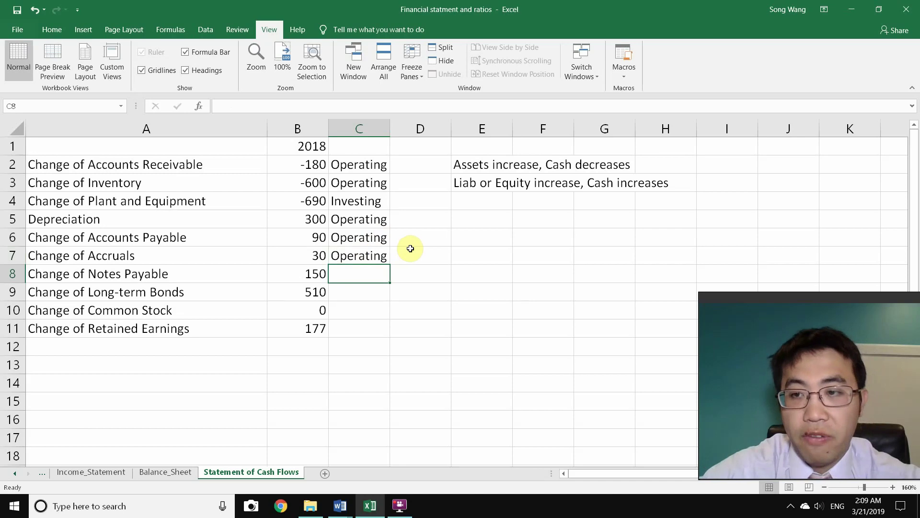
type("Financing")
key("Return")
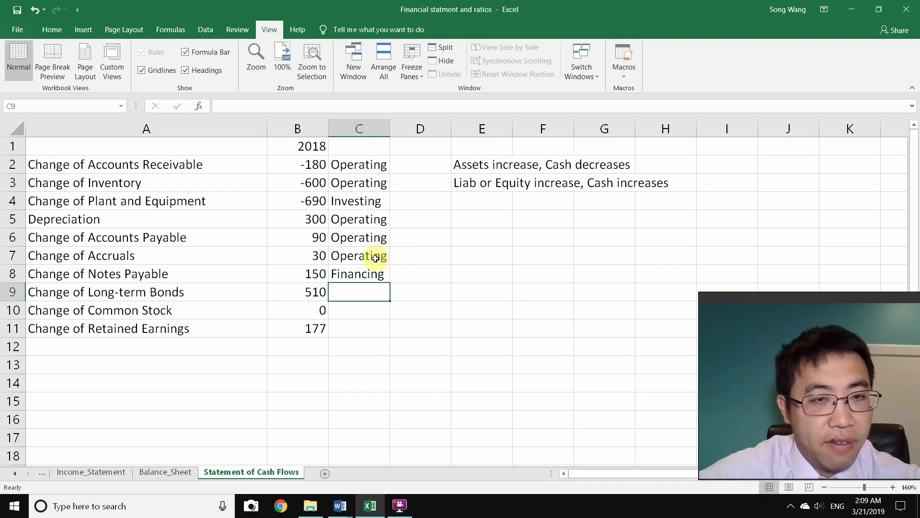
type("Financing")
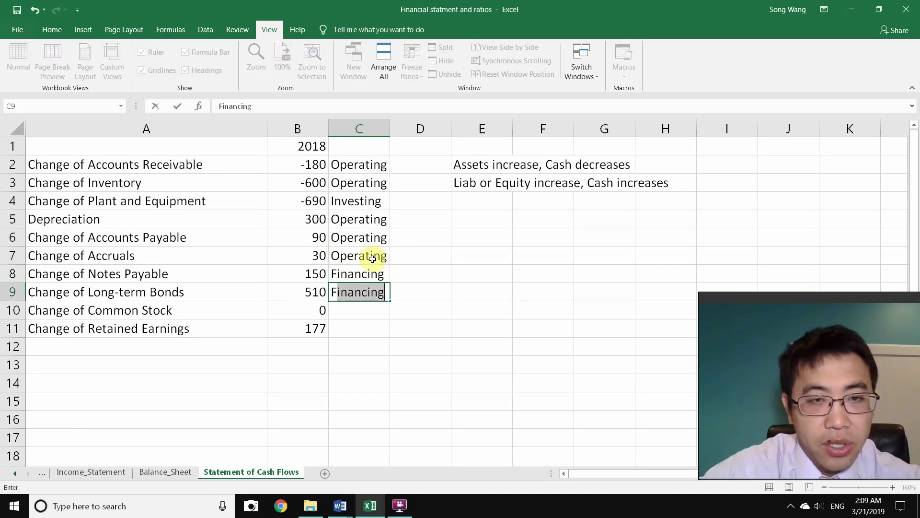
key("Return")
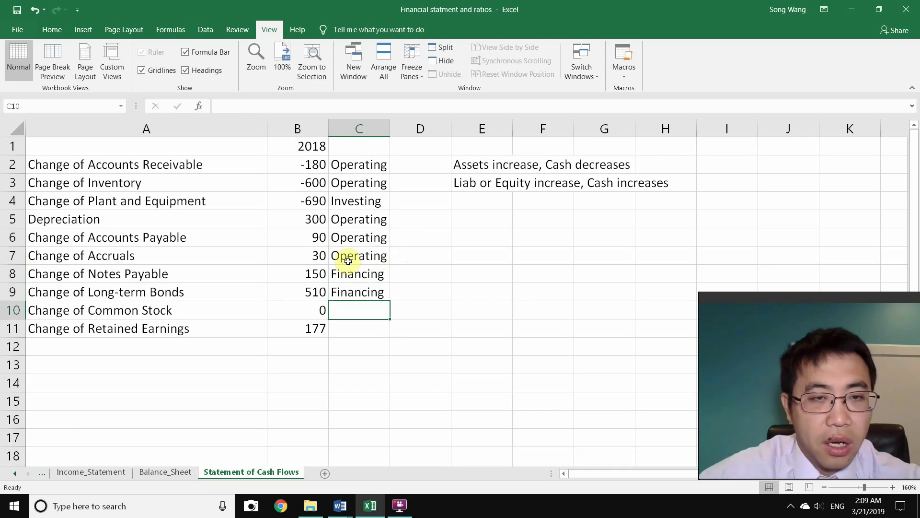
type("Financing")
key("Return")
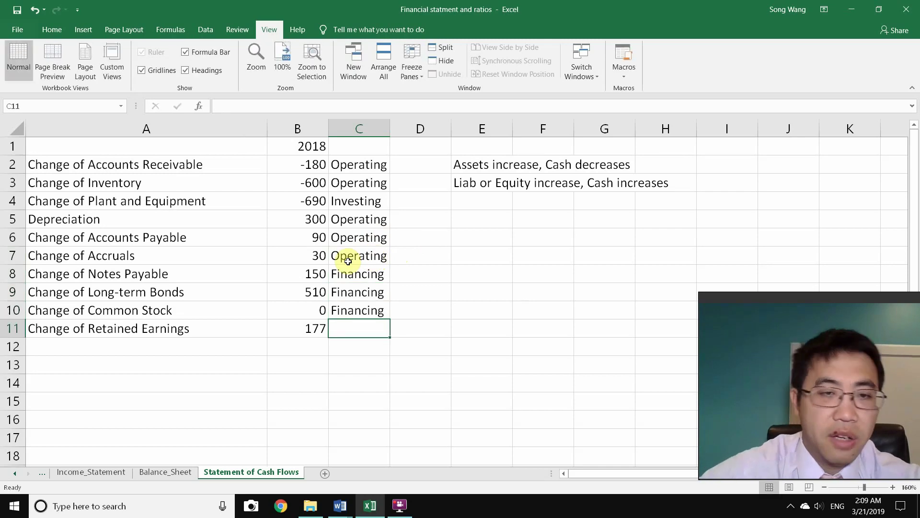
Step: Delete the entire Change of Common Stock row from Statement of Cash Flows
left_click(14, 311)
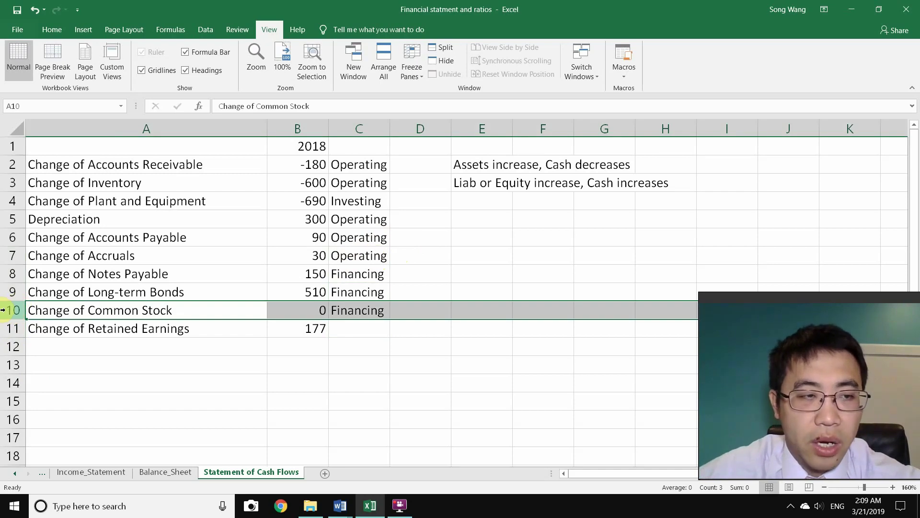
right_click(13, 309)
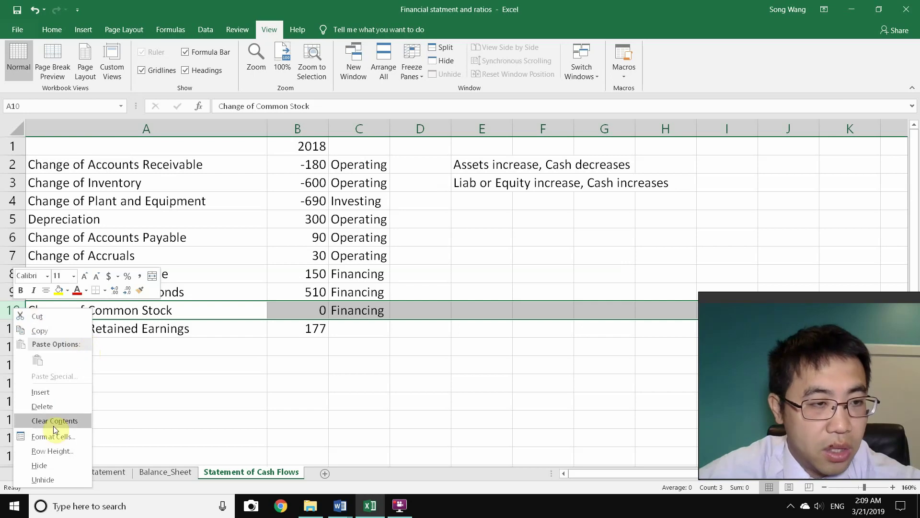
left_click(64, 406)
left_click(174, 309)
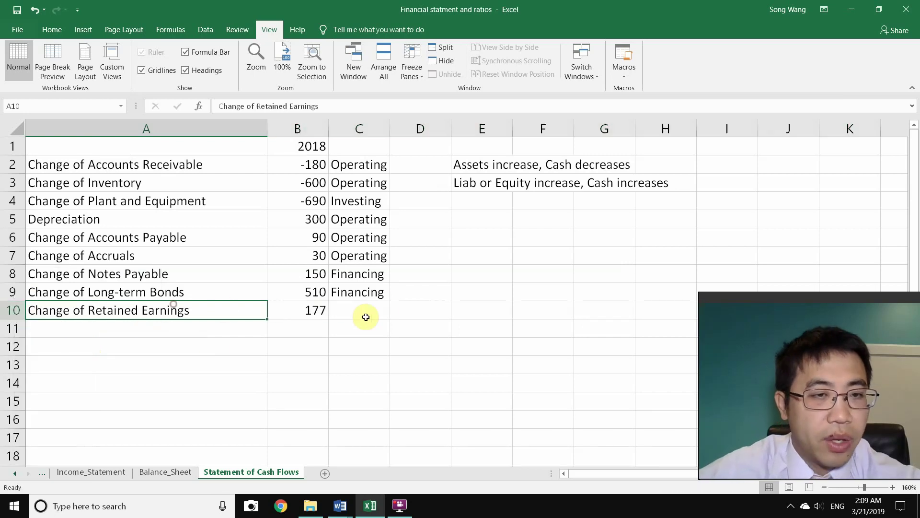
Step: Mark the activity type of Change of Retained Earnings in C10 with "?????"
left_click(349, 306)
type("?????")
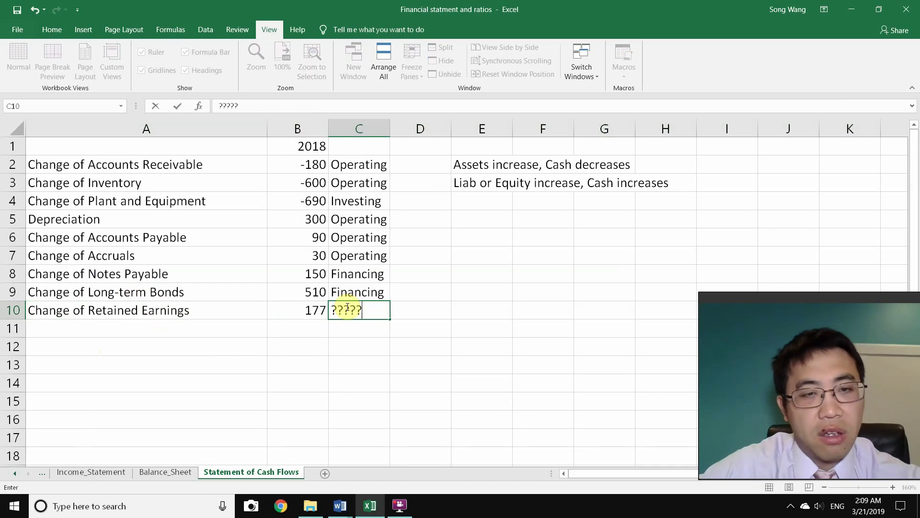
key("Return")
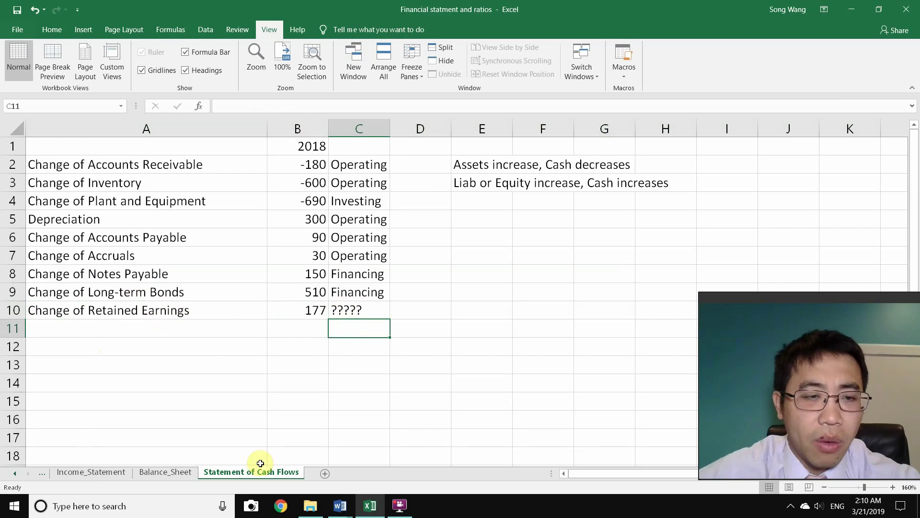
Step: Review the retained earnings equation on Balance_Sheet and add the label "change of RE" above it in F18
left_click(162, 474)
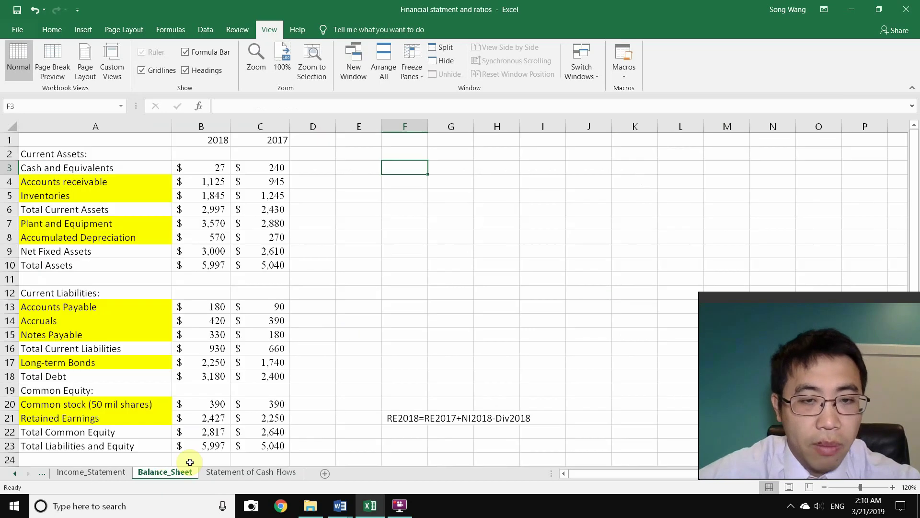
left_click(421, 418)
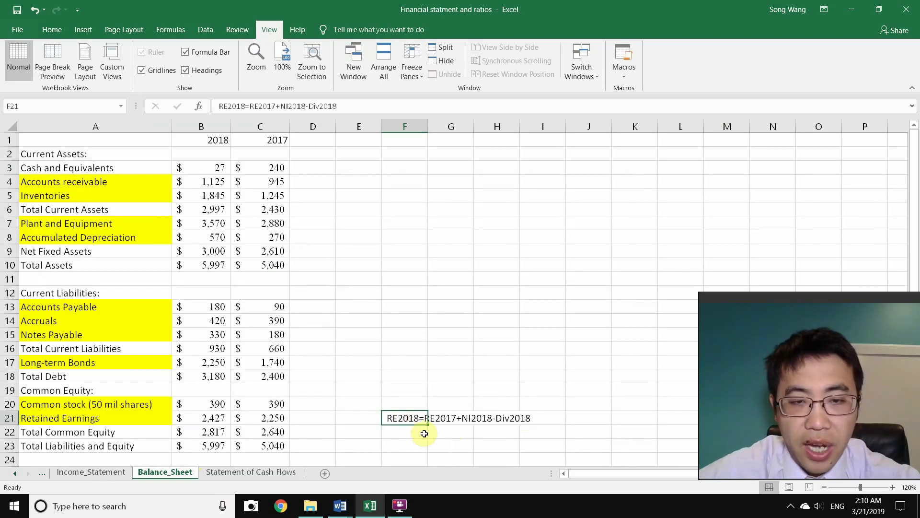
left_click(499, 446)
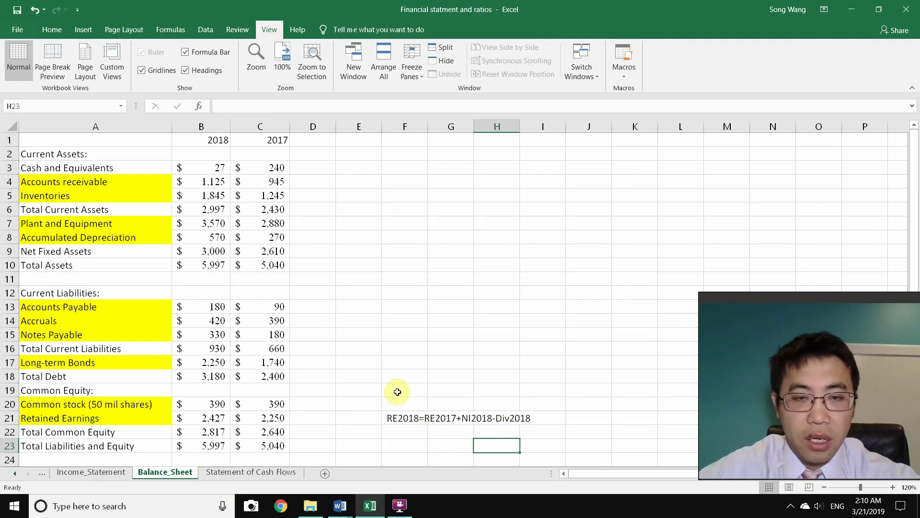
left_click(405, 376)
type("change o")
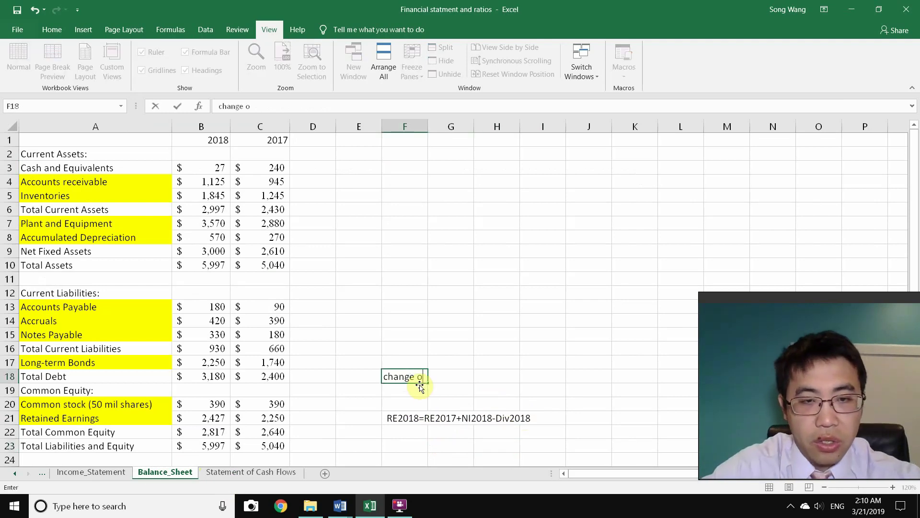
key("Right")
key("Right")
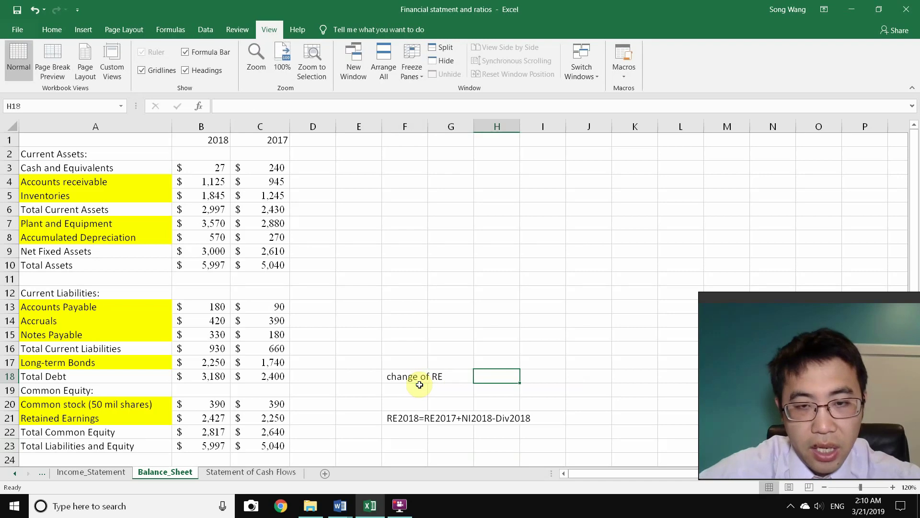
Step: Enter "= NI2018-DIV2018" in H18 beside the change of RE label, stored as plain text instead of a formula
type("= NI2018")
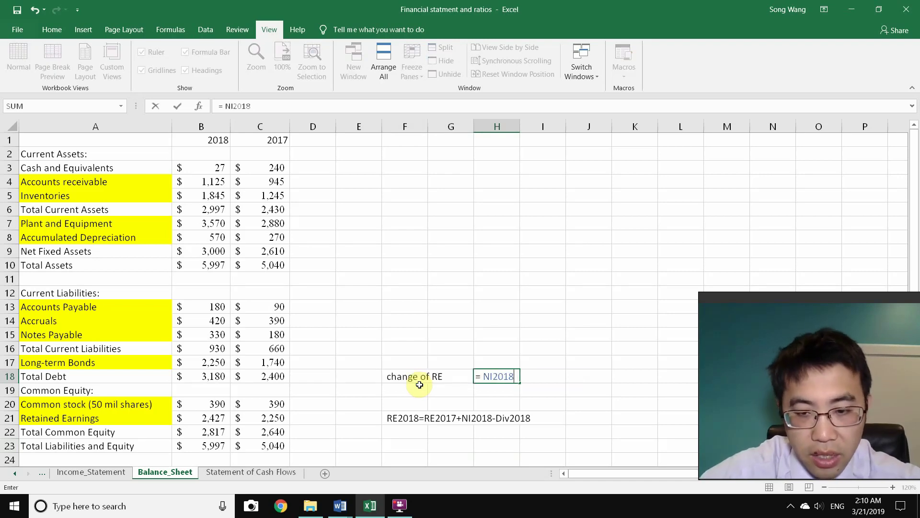
type("-Div2018")
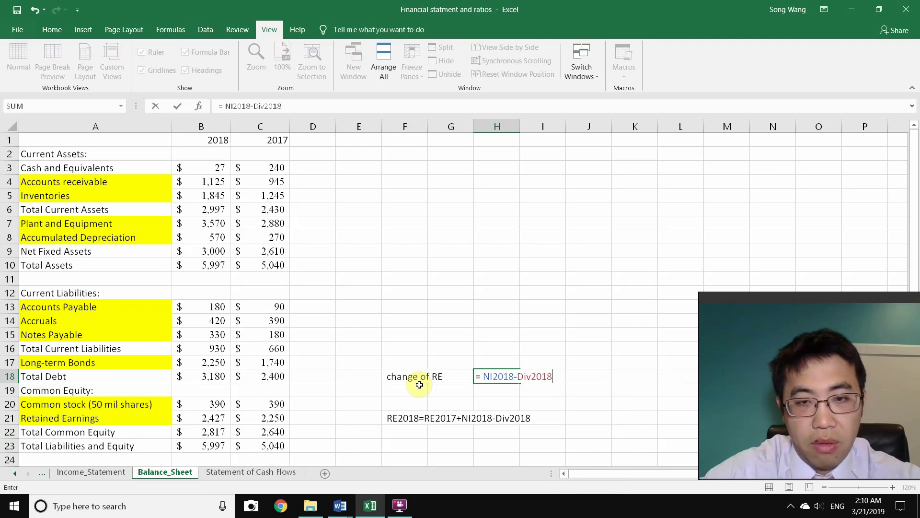
key("Return")
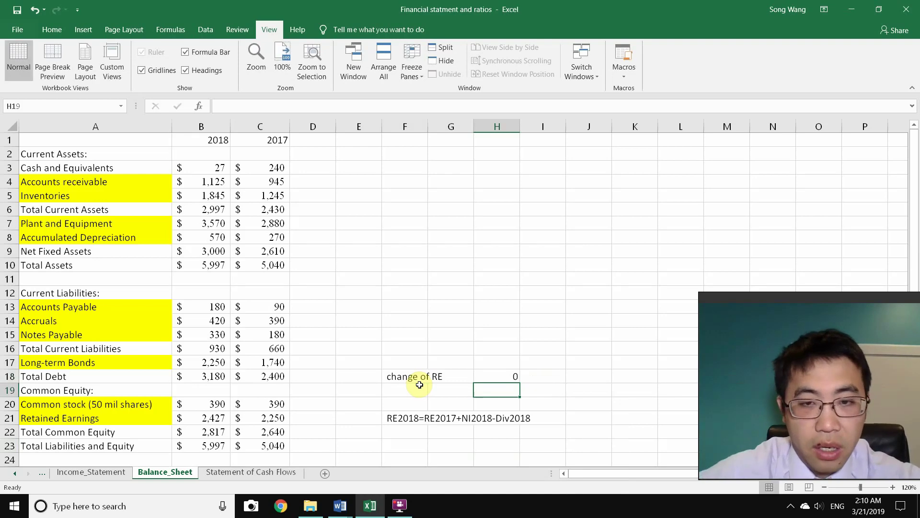
double_click(508, 377)
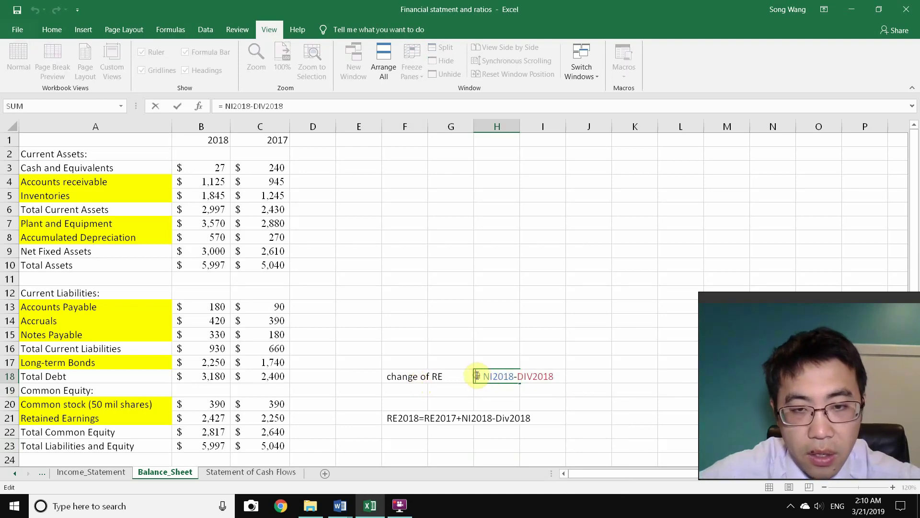
type("'")
key("Return")
left_click(558, 403)
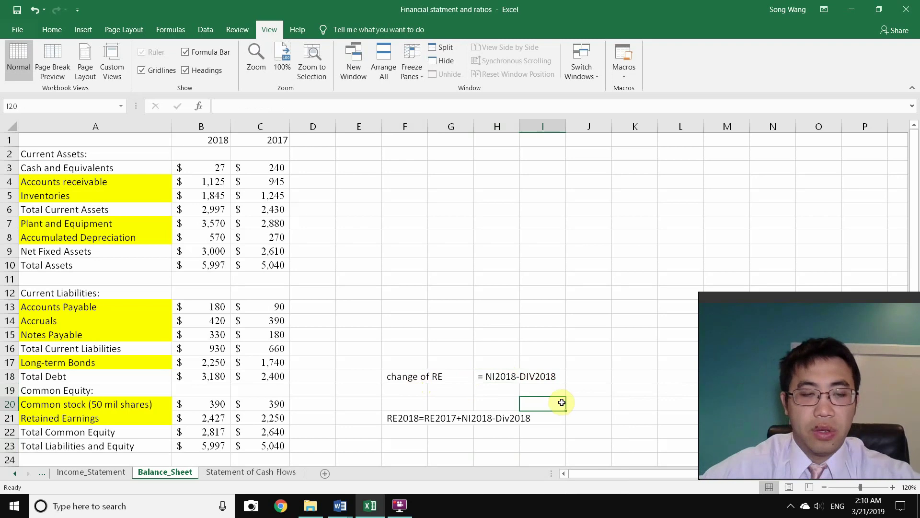
Step: On Statement of Cash Flows, replace the Change of Retained Earnings label in A10 with "Net Income" and add "Dividend" in A11
left_click(266, 473)
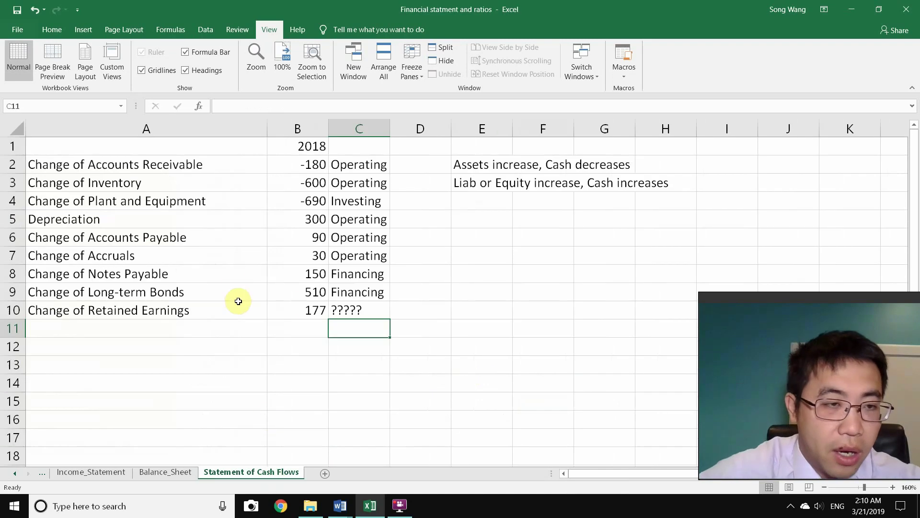
left_click(173, 311)
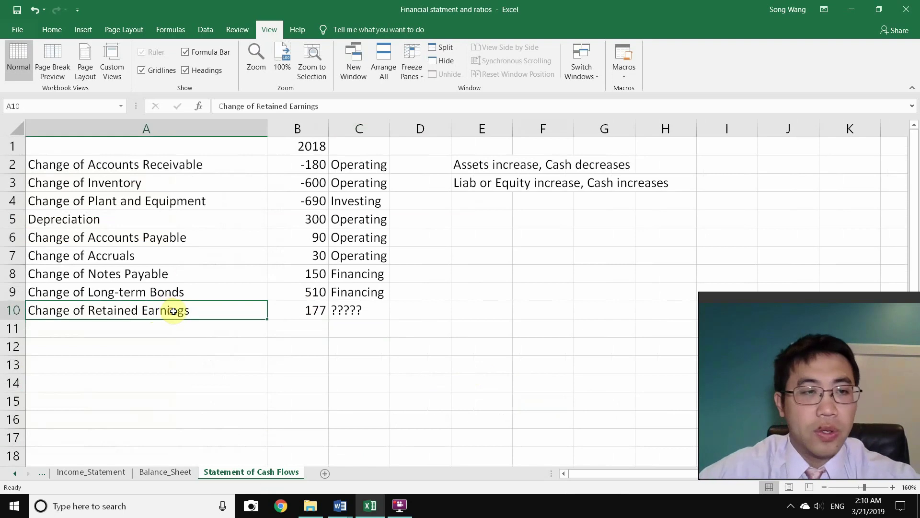
type("Net in")
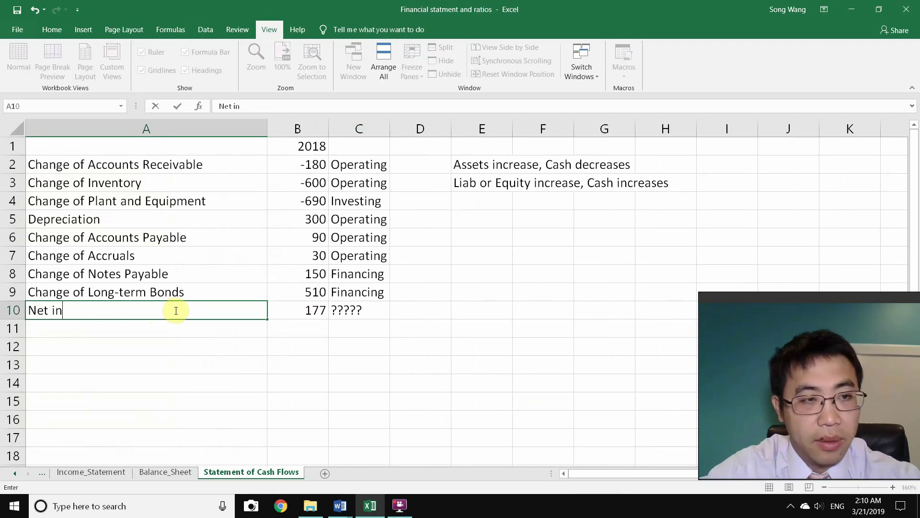
type("ncome")
key("Return")
type("Di")
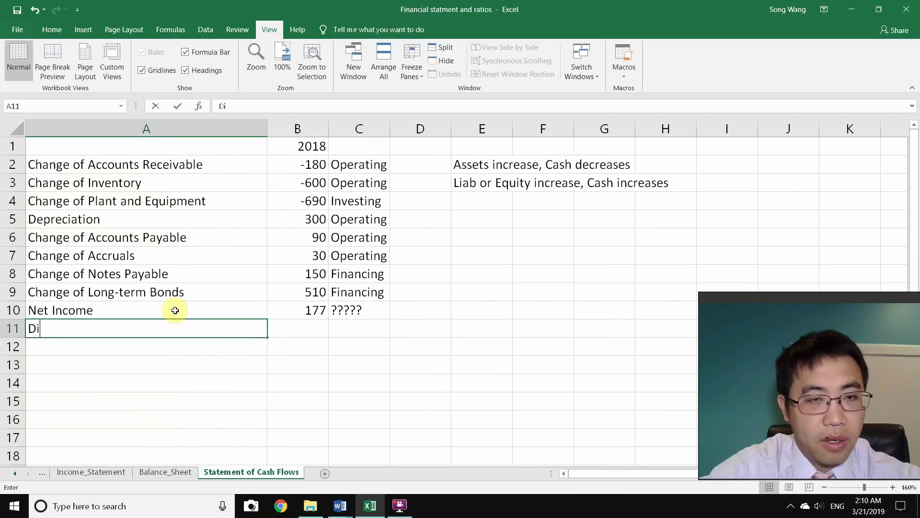
type("vidend")
key("Return")
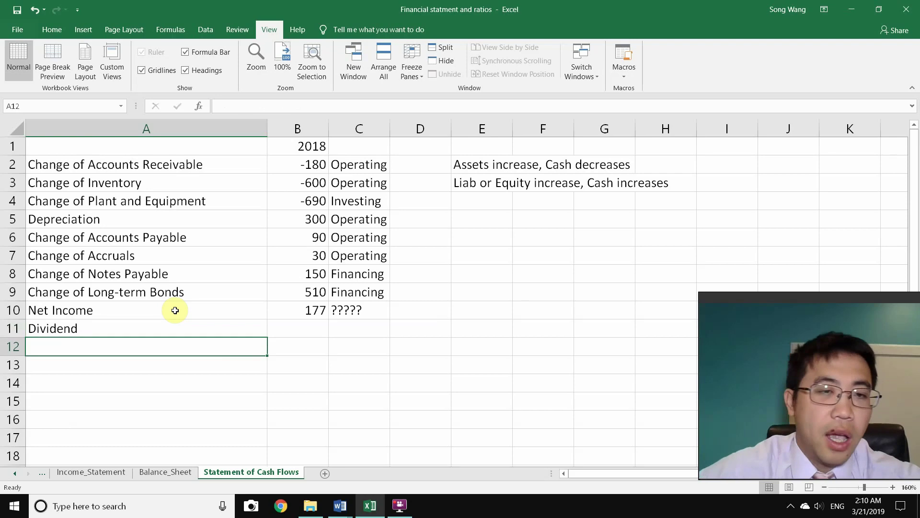
Step: Classify Net Income as "Operating" in C10 and Dividend as "Financing" in C11
left_click(357, 310)
type("Operating")
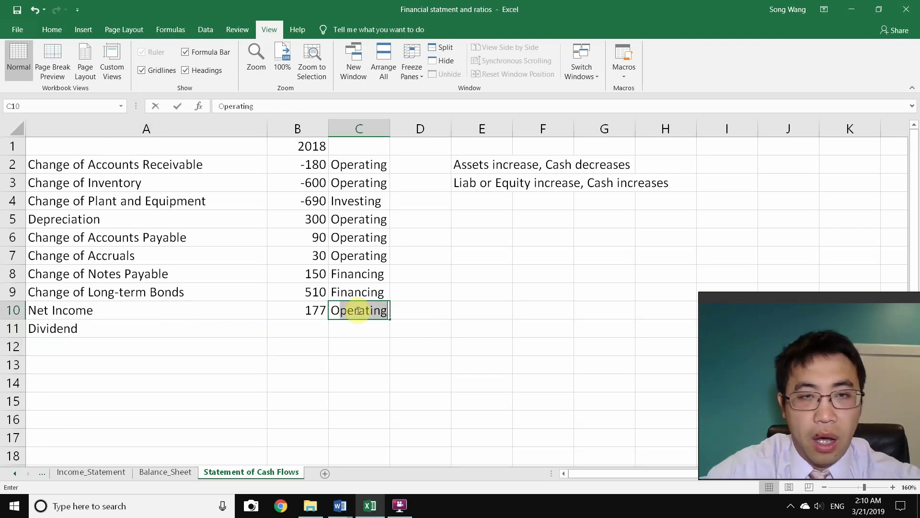
key("Return")
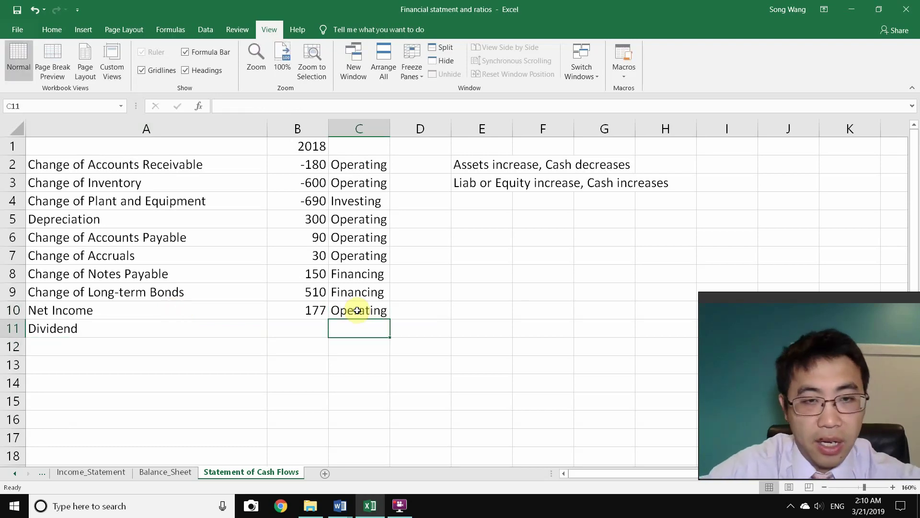
type("Financing")
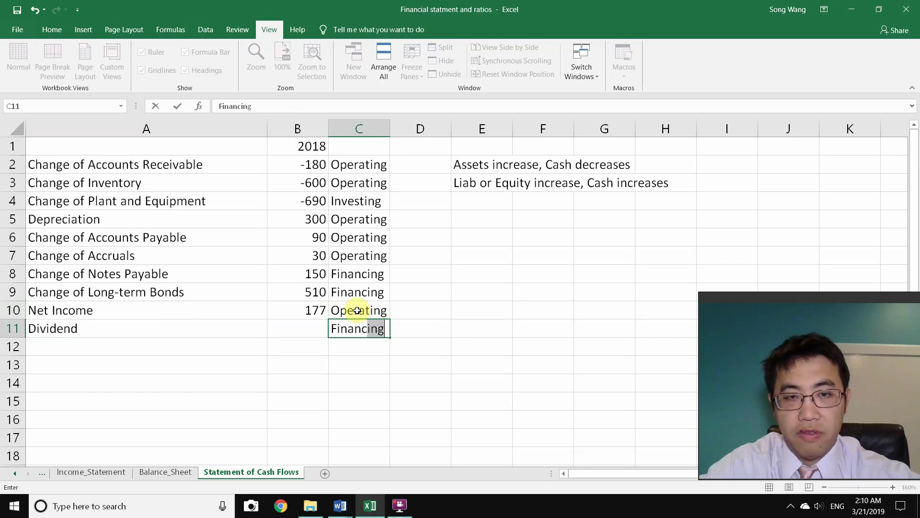
key("Return")
Step: Clear the amounts in B10:B11 and link the Net Income amount in B10 to Income_Statement B9
left_click(303, 316)
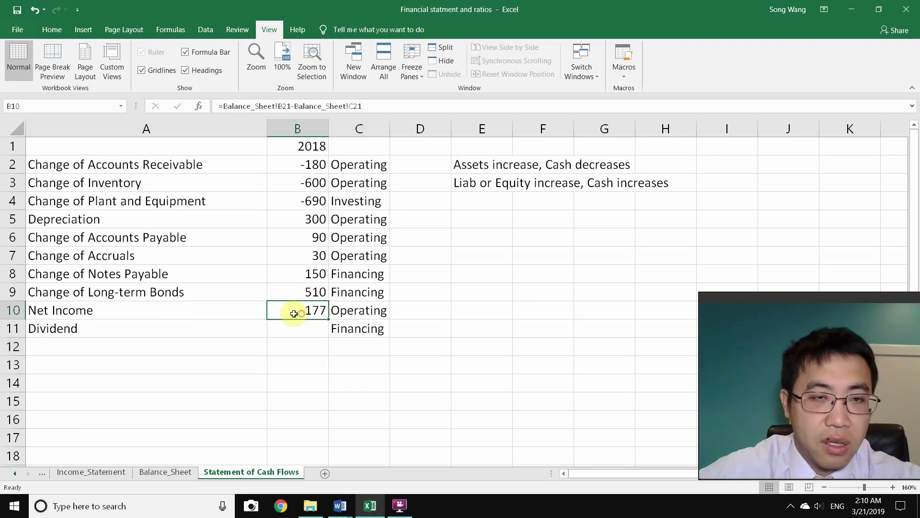
left_click_drag(298, 312, 301, 326)
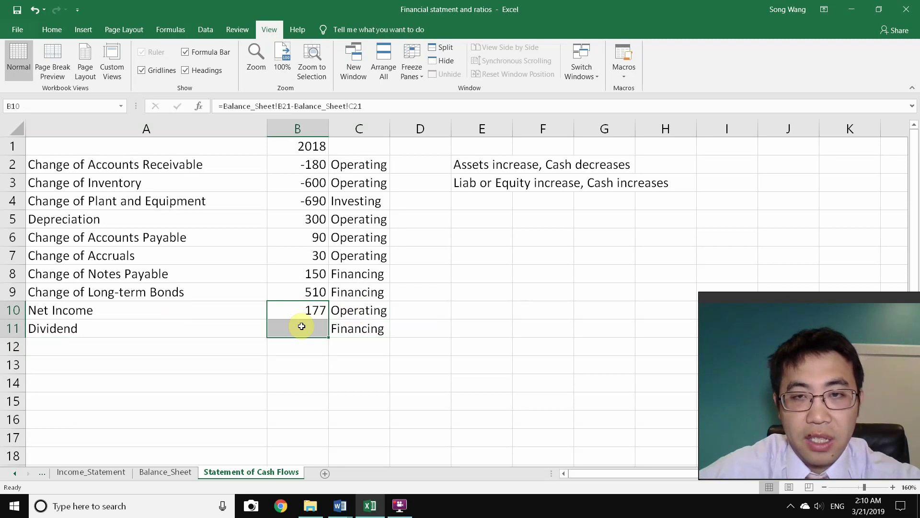
key("Delete")
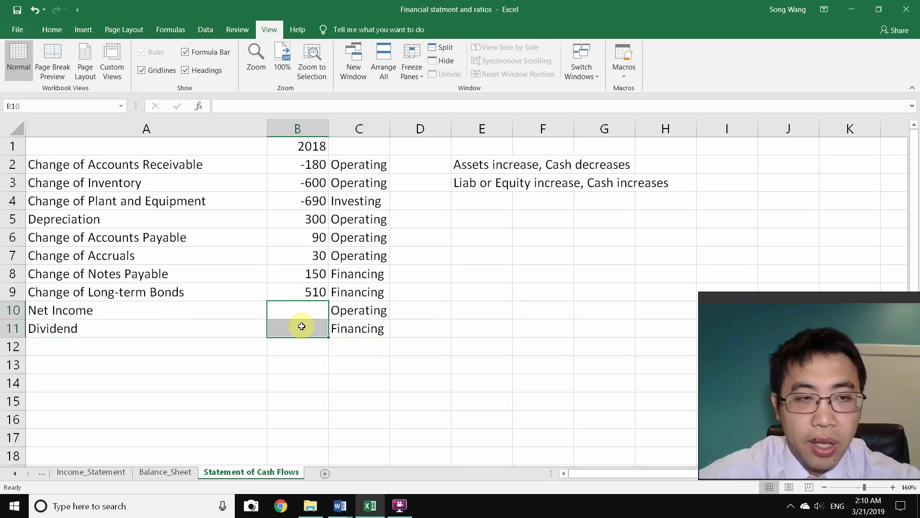
left_click(310, 310)
type("=")
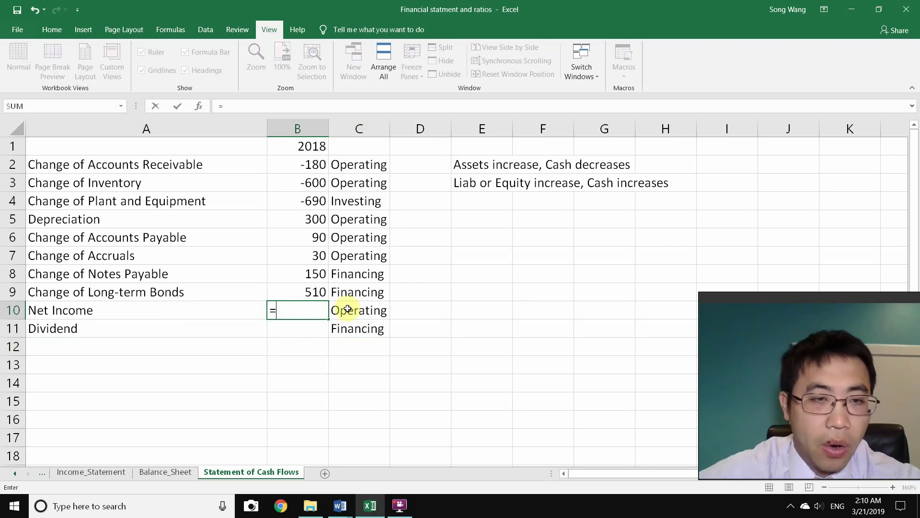
left_click(101, 472)
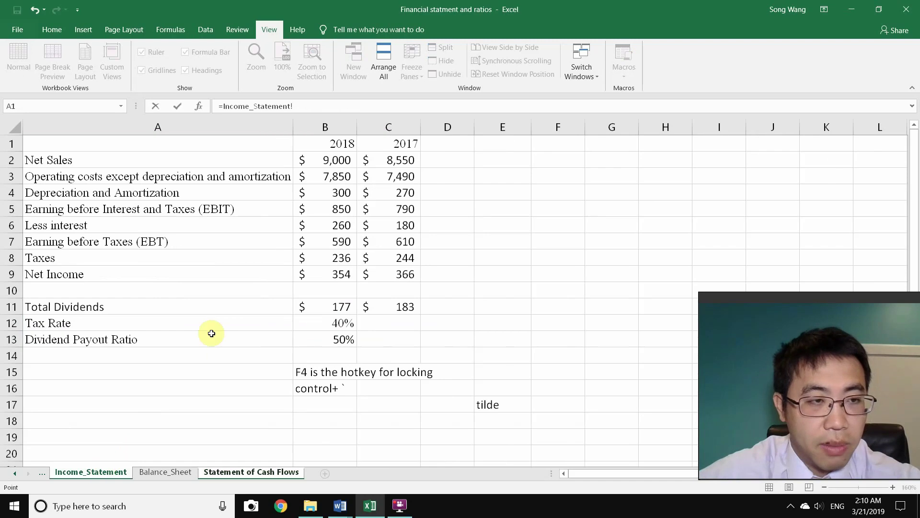
left_click(349, 274)
key("Return")
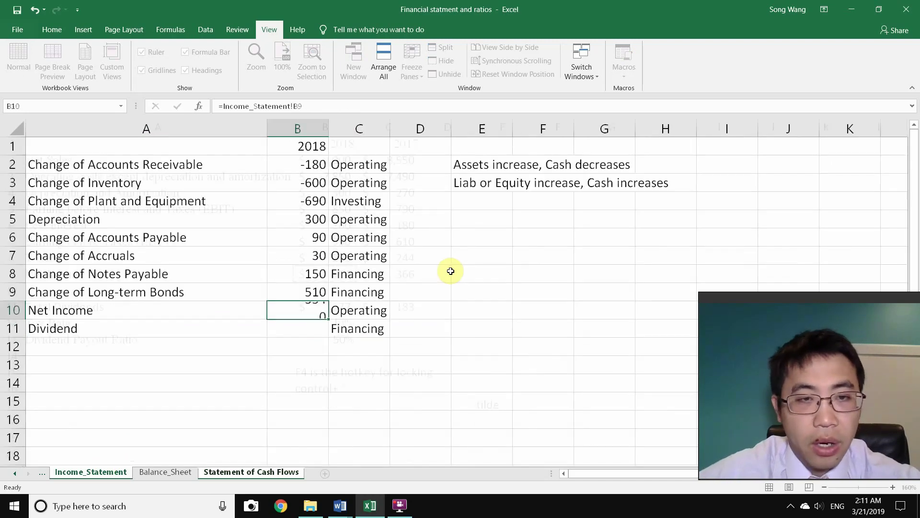
Step: Link the Dividend amount in B11 to the 2018 Total Dividends in Income_Statement B11
type("=")
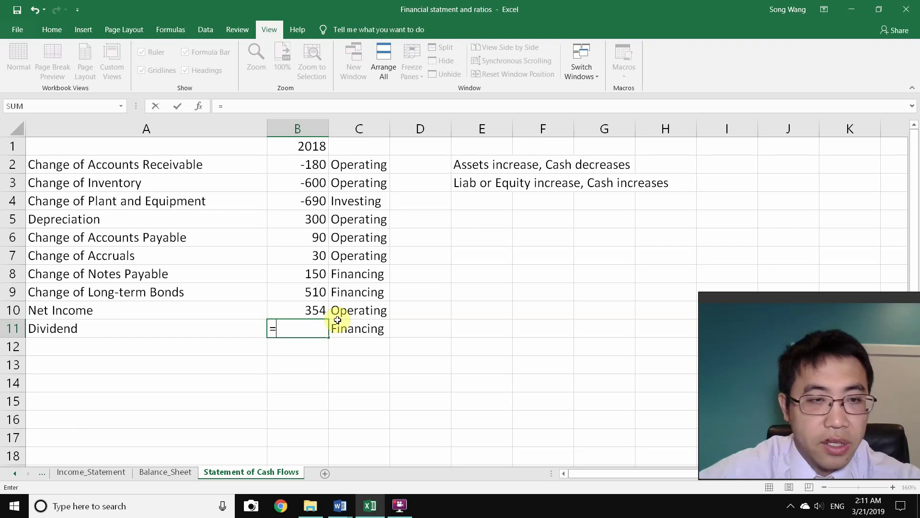
left_click(86, 473)
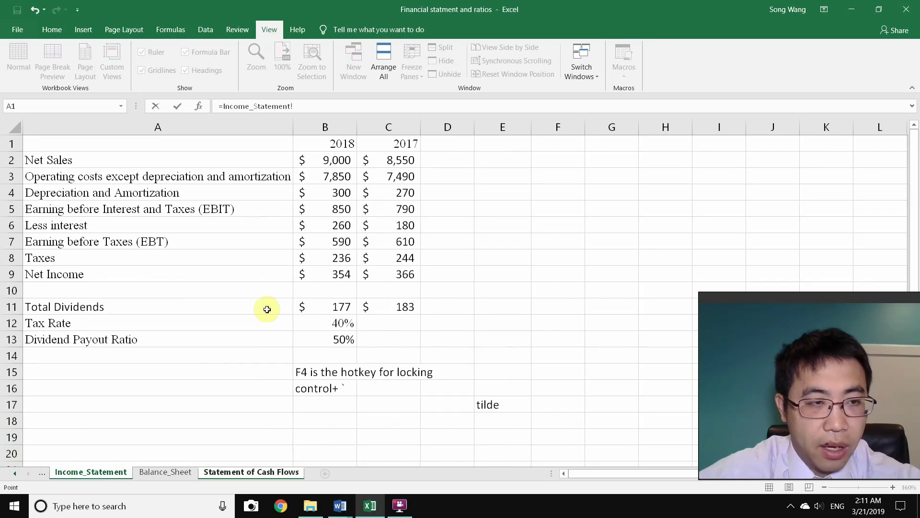
left_click(338, 307)
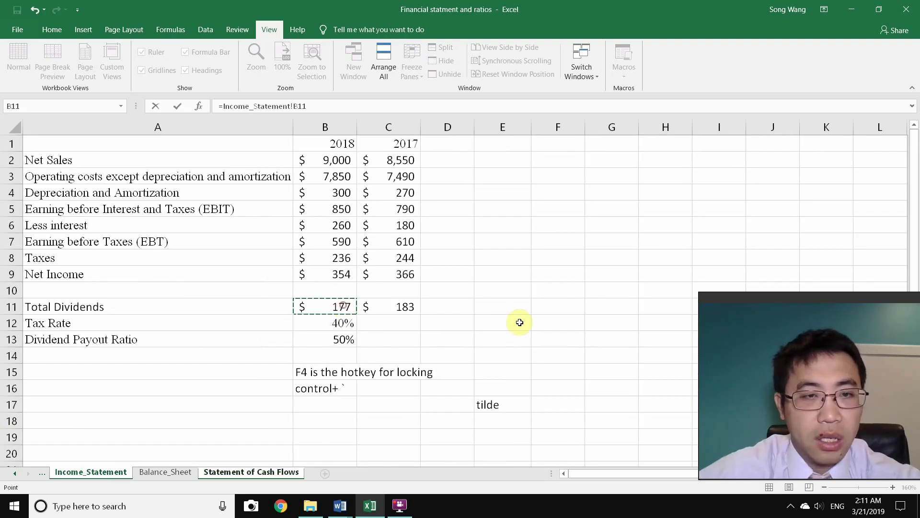
key("Return")
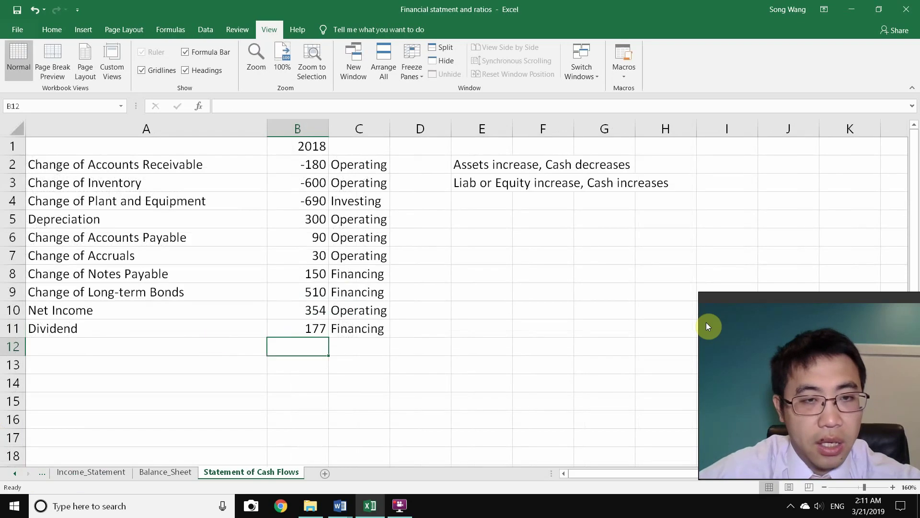
Step: Make the Dividend amount a cash outflow by changing the B11 formula to =-Income_Statement!B11
left_click(316, 324)
double_click(309, 326)
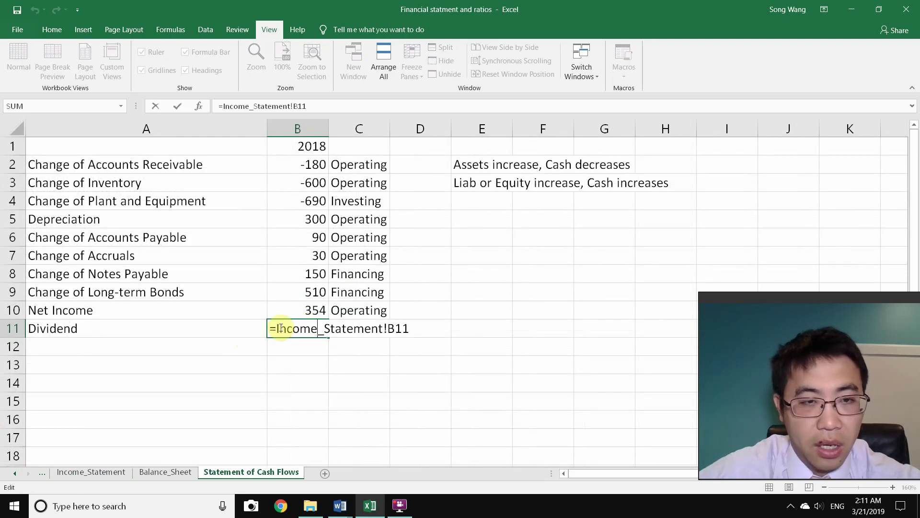
left_click(277, 328)
type("-")
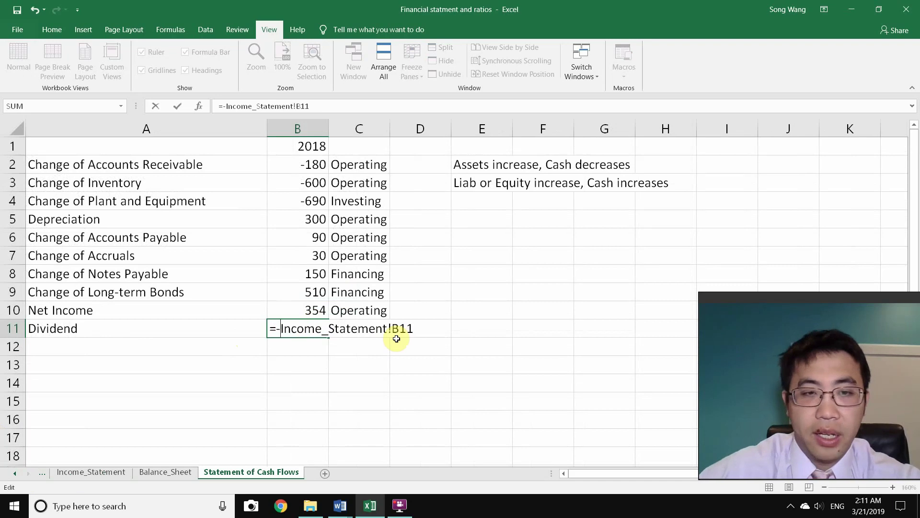
key("Return")
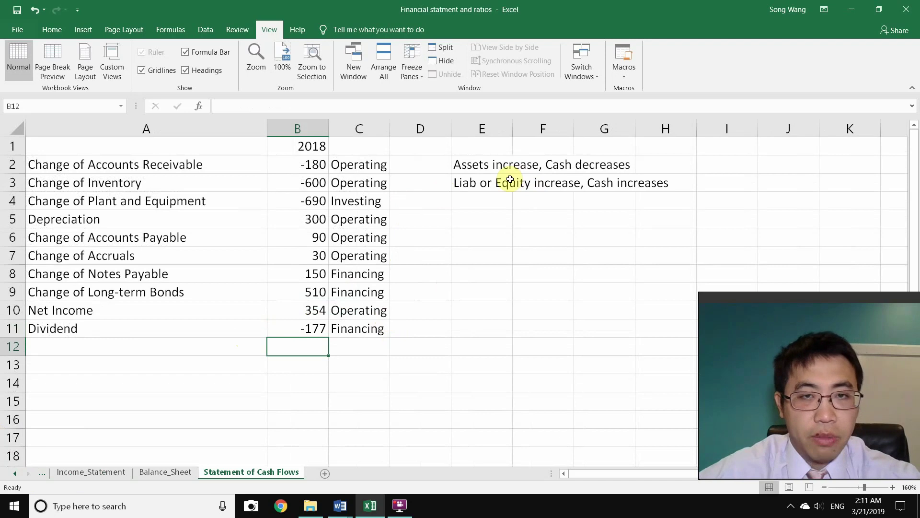
Step: Clear the two notes in E2:E3 about how asset, liability and equity increases affect cash
left_click(476, 164)
left_click_drag(476, 164, 594, 177)
key("Delete")
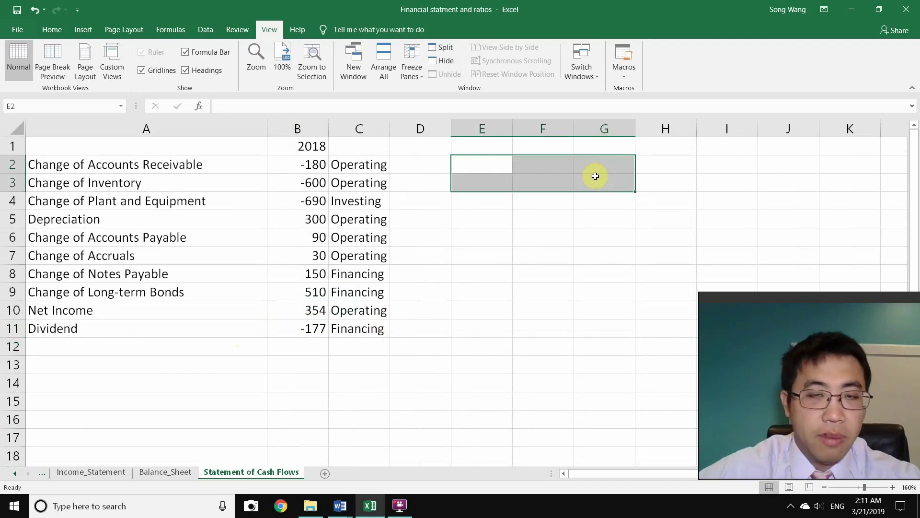
left_click(120, 357)
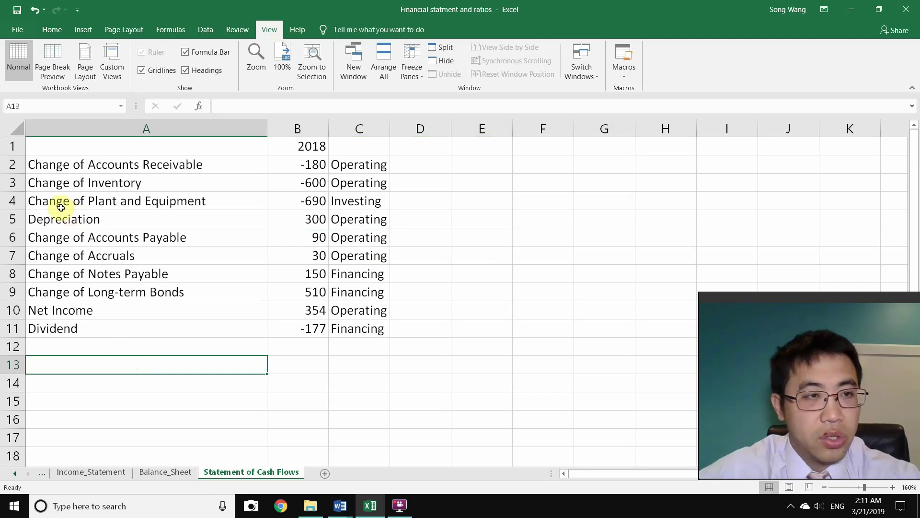
left_click(892, 487)
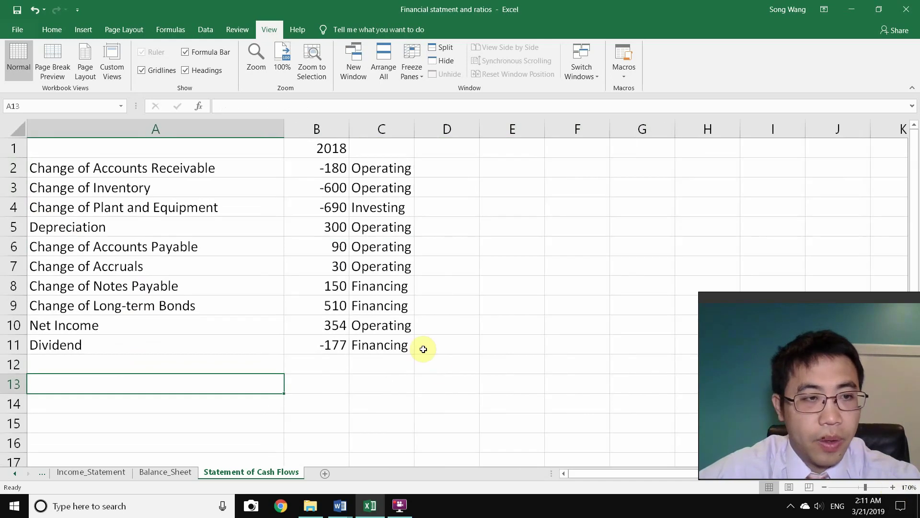